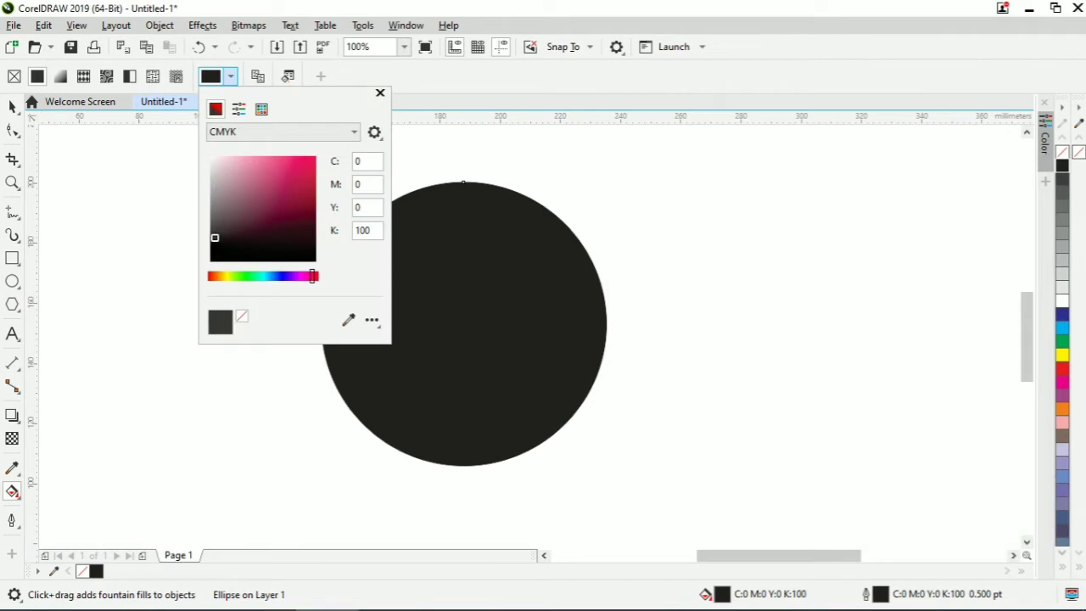
Step: Fill the circle with a deeper black, C:75 M:68 Y:65 K:90
click(315, 261)
click(380, 92)
click(231, 245)
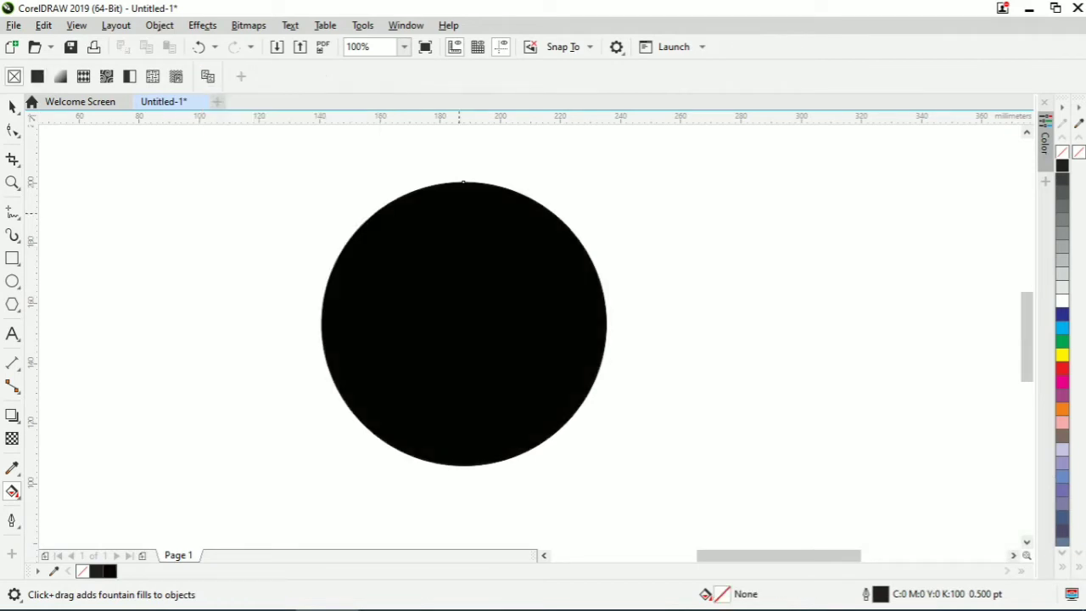
click(479, 346)
Step: Place a vertical and a horizontal guideline through the centre of the black circle
click(12, 107)
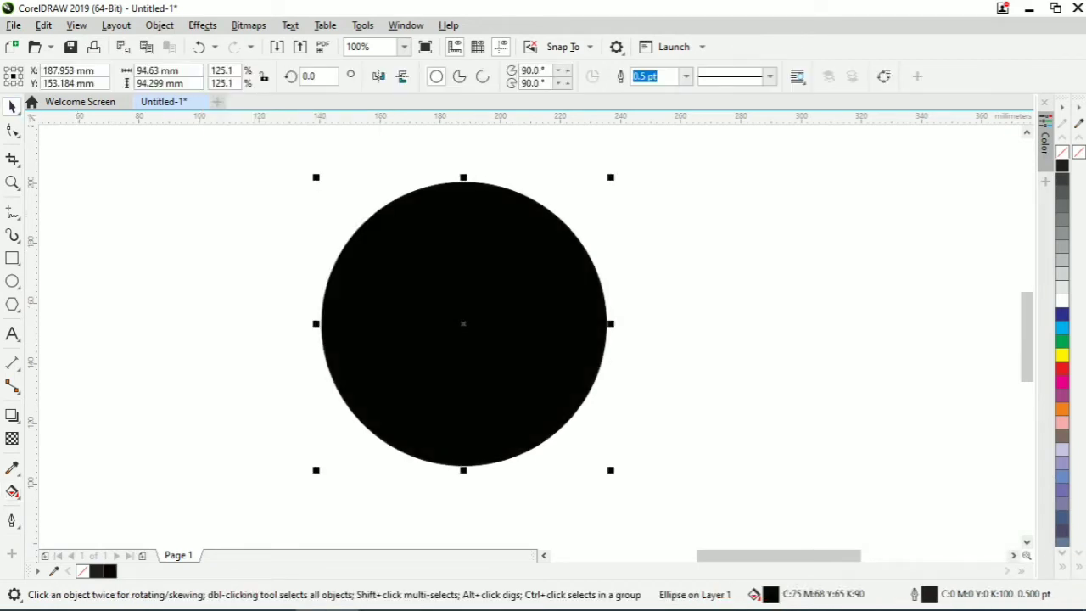
drag(31, 322, 464, 323)
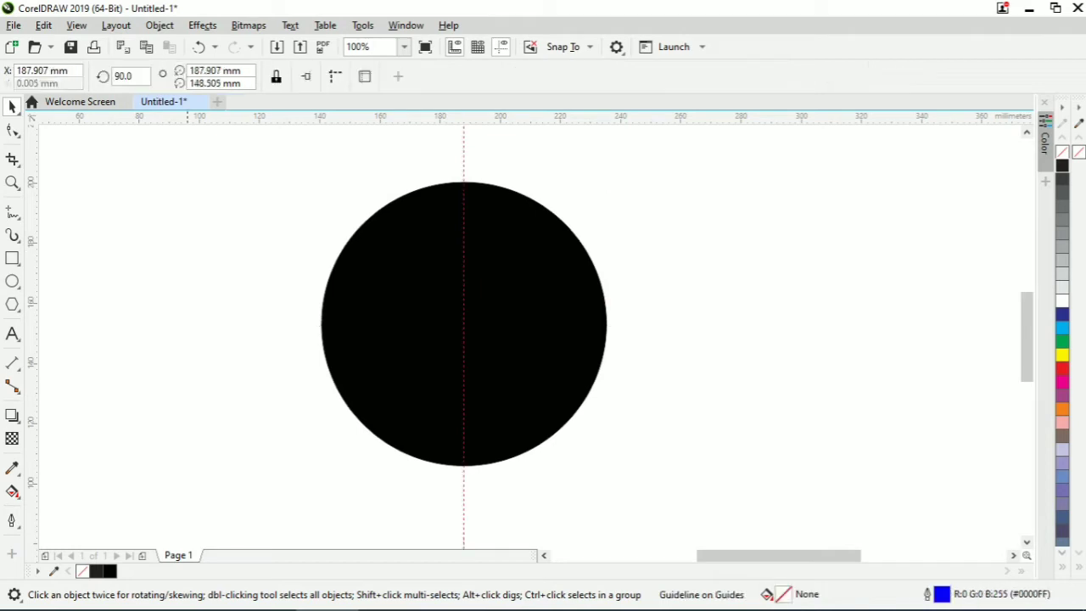
drag(441, 116, 513, 324)
click(510, 335)
click(358, 383)
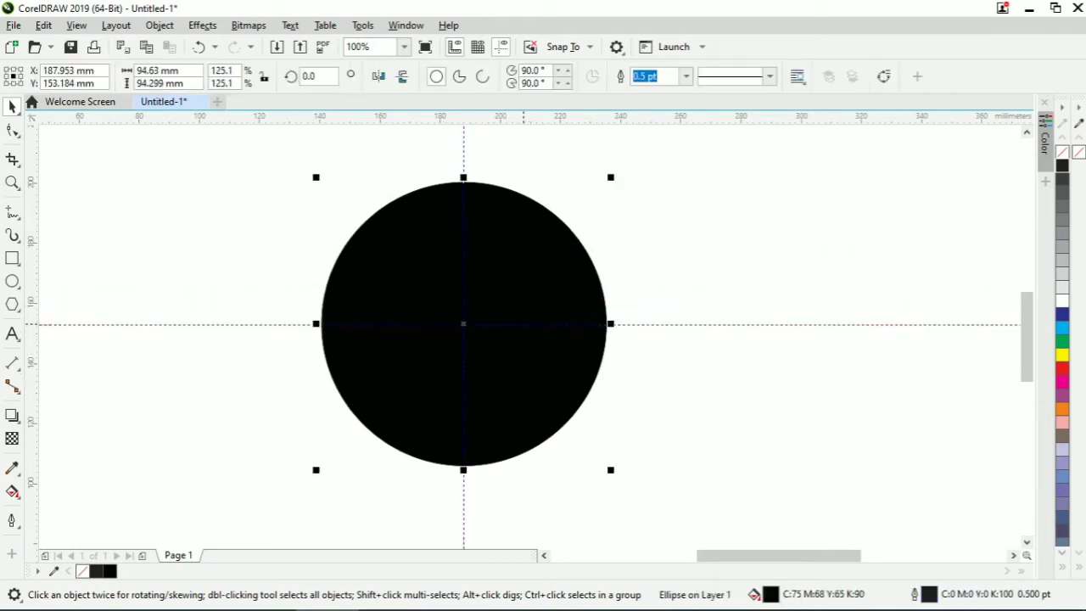
Step: Reposition the horizontal guideline at about Y 152.3 mm and nudge the circle down so its centre lies on it
drag(730, 325, 731, 322)
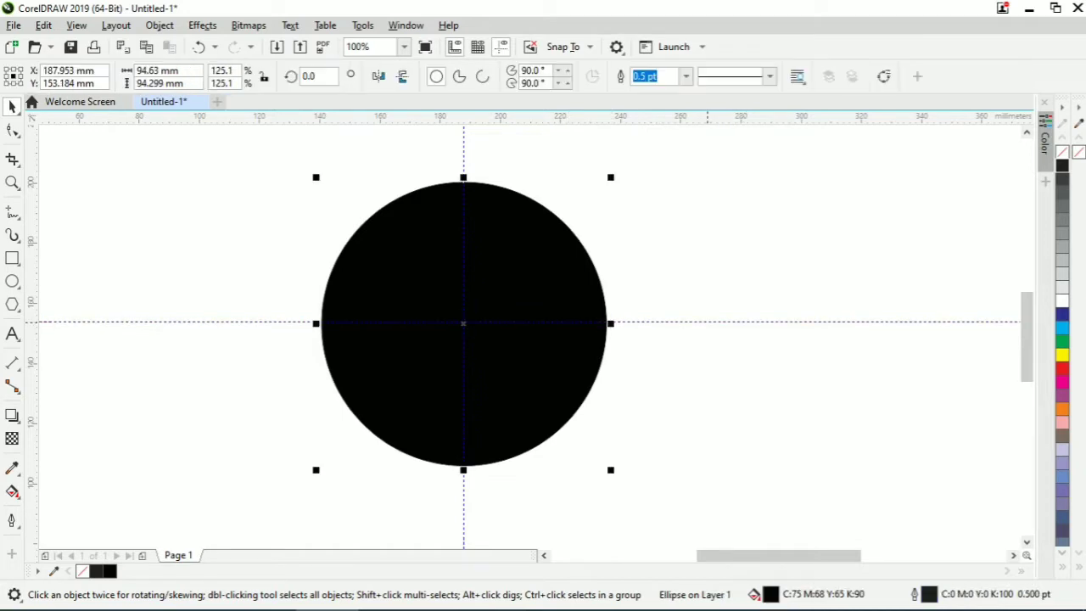
drag(840, 323, 840, 327)
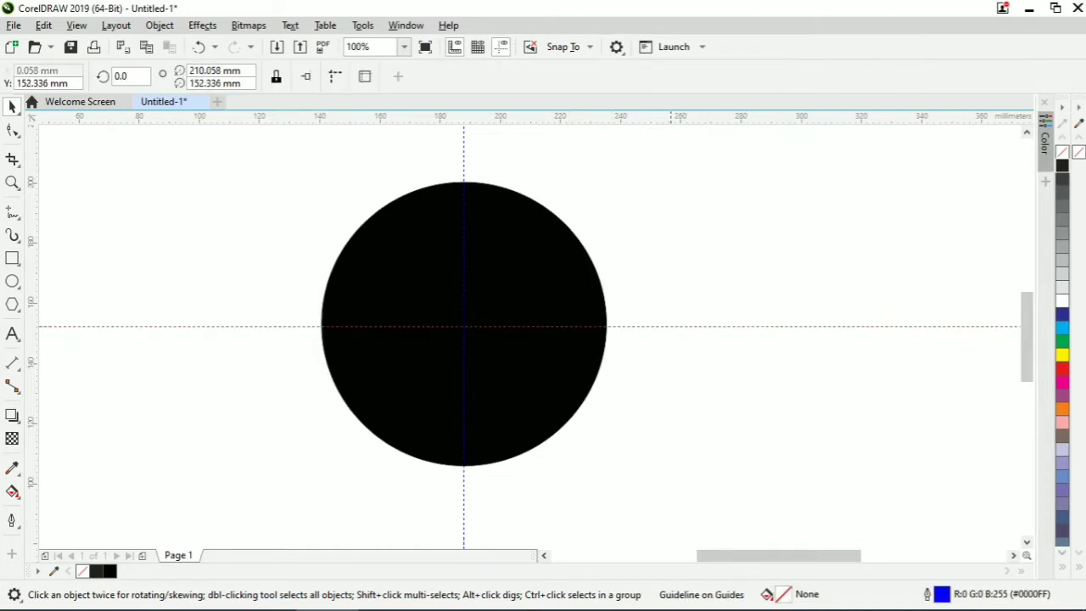
click(540, 389)
key(Down)
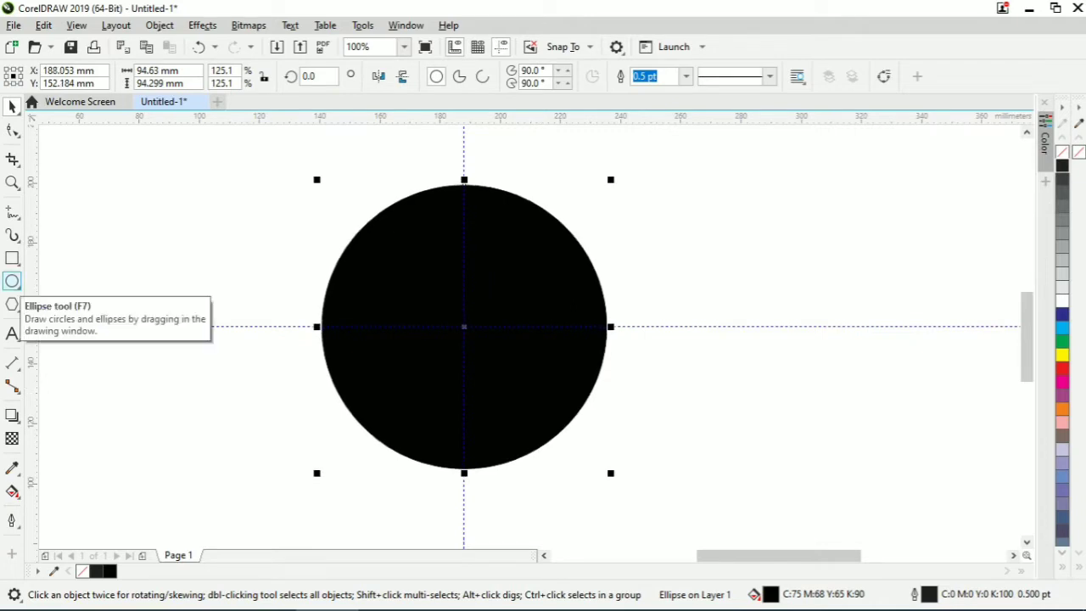
Step: Create a scaled-down copy of the circle about 19 mm wide and fill it white
drag(318, 473, 545, 247)
right_click(545, 247)
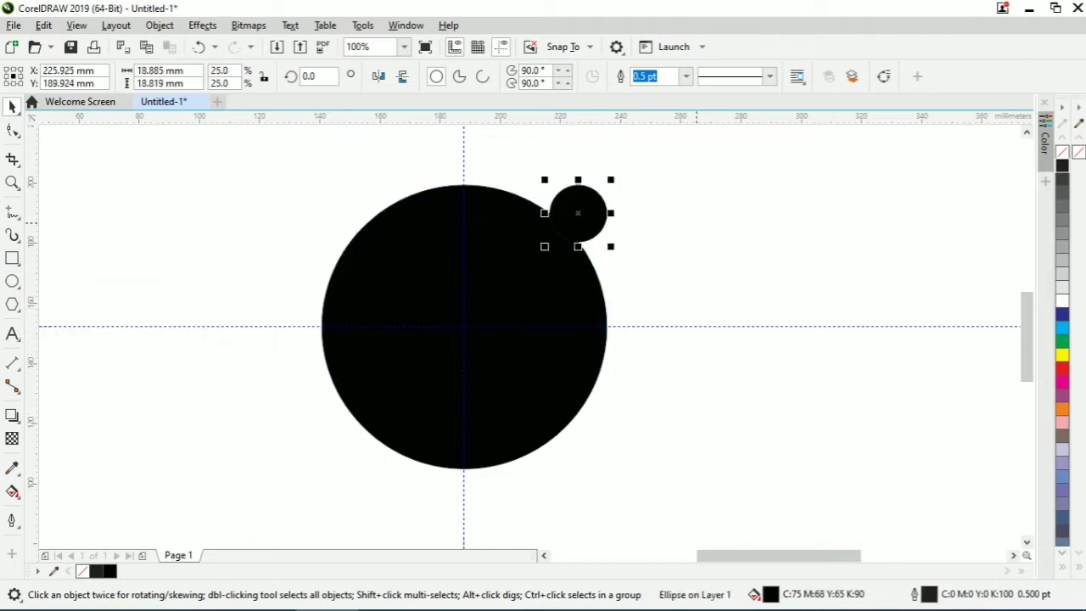
click(1062, 300)
Step: Centre the white circle on the guideline intersection and enlarge it to about 27 mm wide
drag(578, 212, 464, 326)
drag(431, 360, 407, 385)
drag(452, 339, 464, 327)
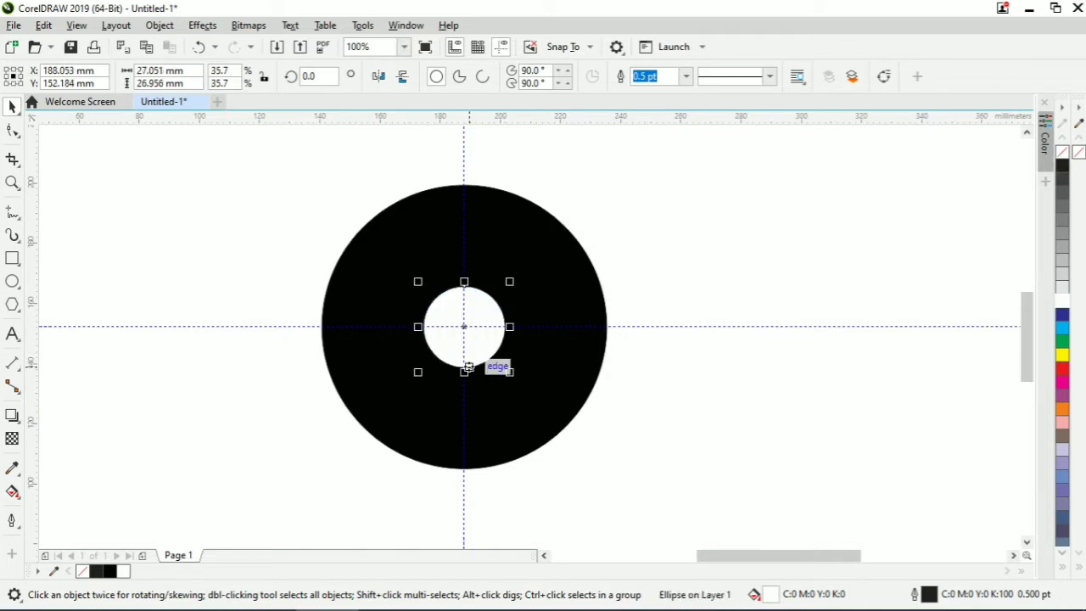
Step: Copy the white circle concentrically at about 15 mm and subtract the copy with Back Minus Front to leave a white ring
drag(418, 372, 464, 326)
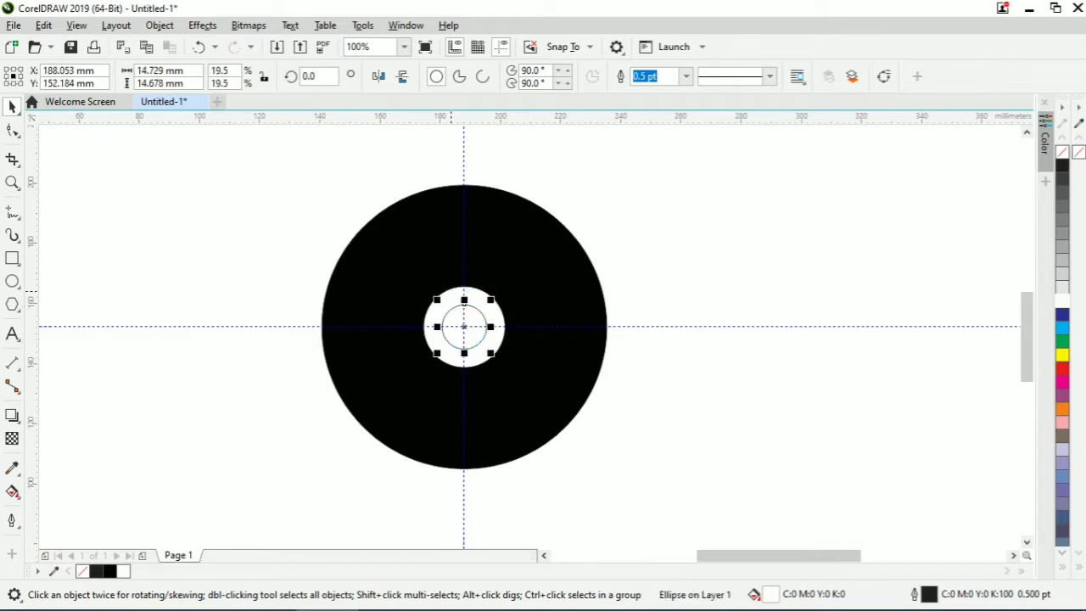
shift+click(452, 291)
click(581, 76)
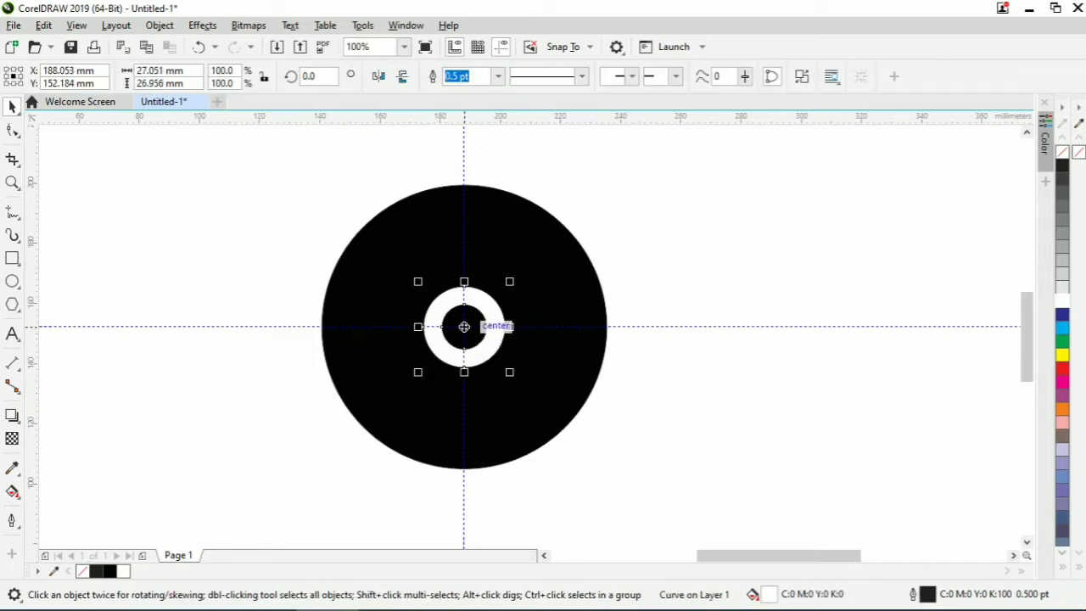
Step: Subtract the white ring from the black disc and undo the trial move
drag(464, 326, 638, 287)
click(464, 326)
key(ctrl+z)
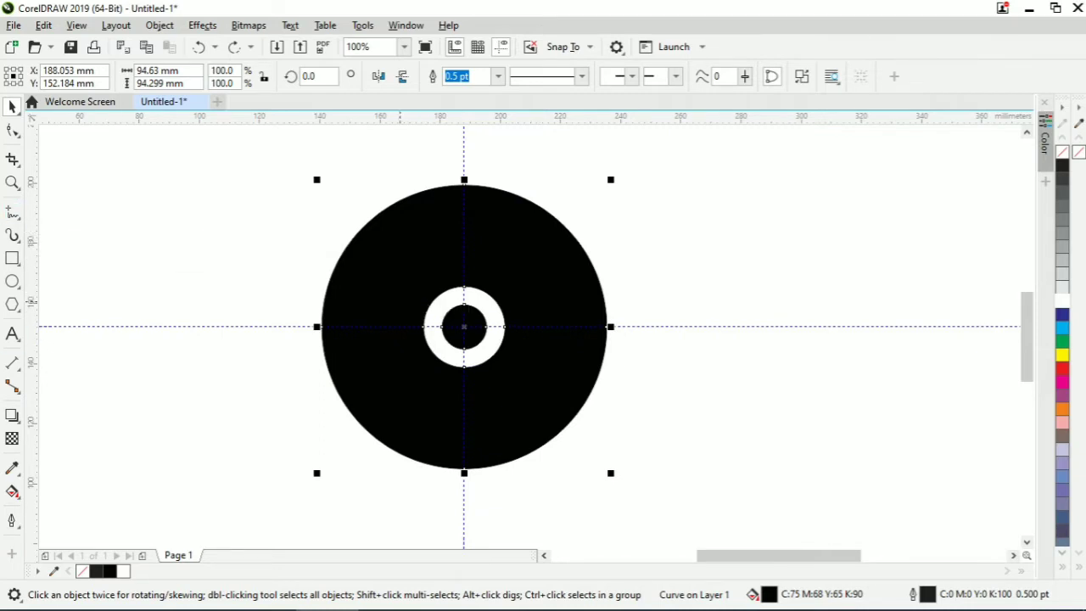
Step: Draw 2-point lines from the disc's centre to its upper-left edge, its right edge and its bottom edge, the last about 47 mm long
click(12, 214)
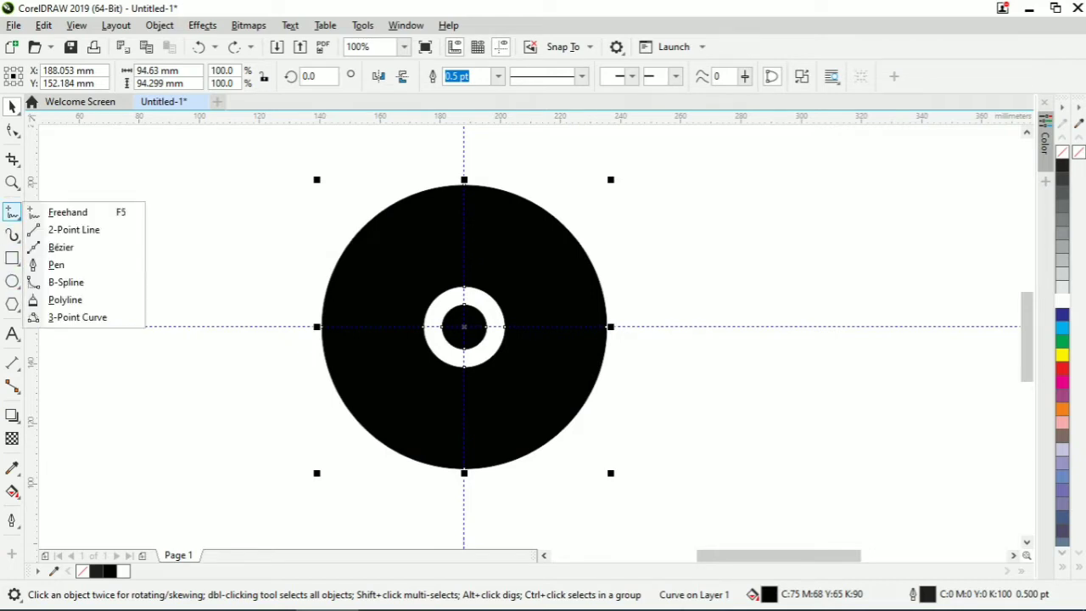
click(85, 228)
drag(464, 326, 393, 274)
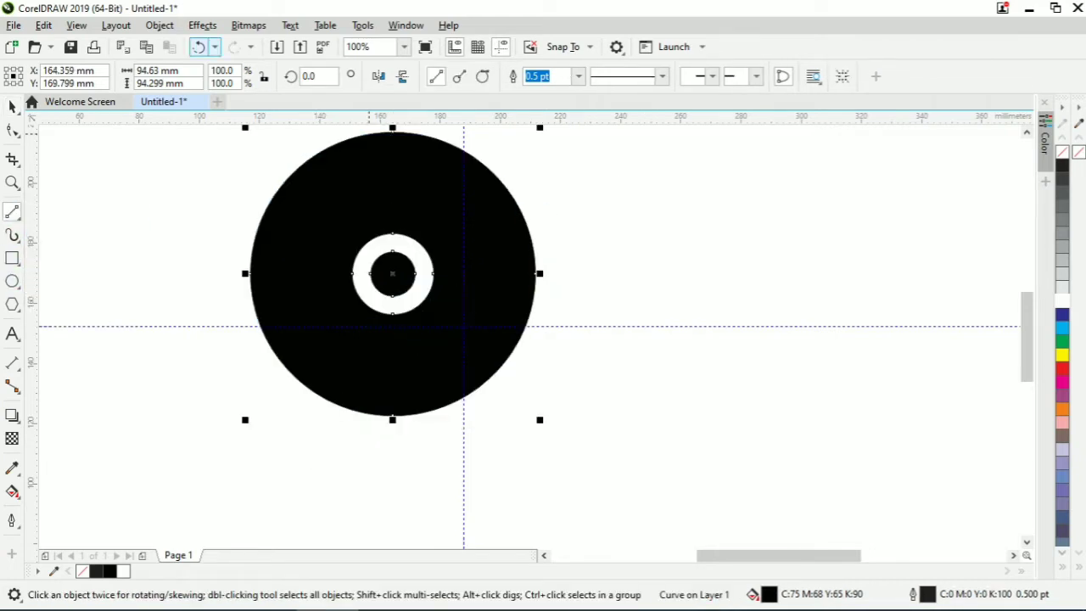
click(199, 48)
drag(360, 229, 573, 231)
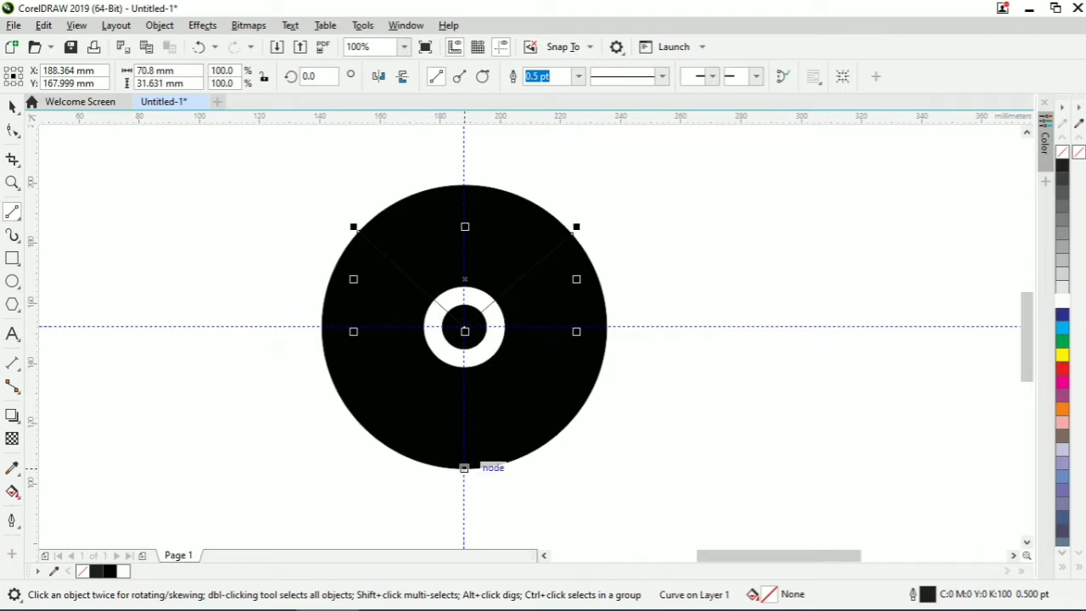
key(ctrl+z)
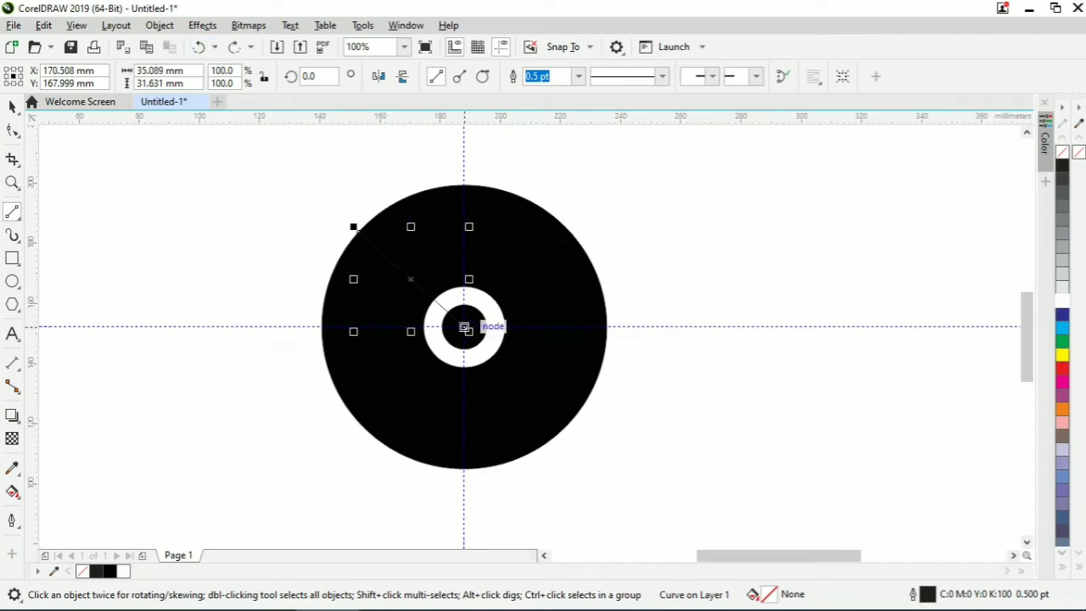
mouse_move(465, 326)
mouse_down()
mouse_move(604, 326)
mouse_move(603, 278)
mouse_move(461, 364)
mouse_move(463, 467)
mouse_up()
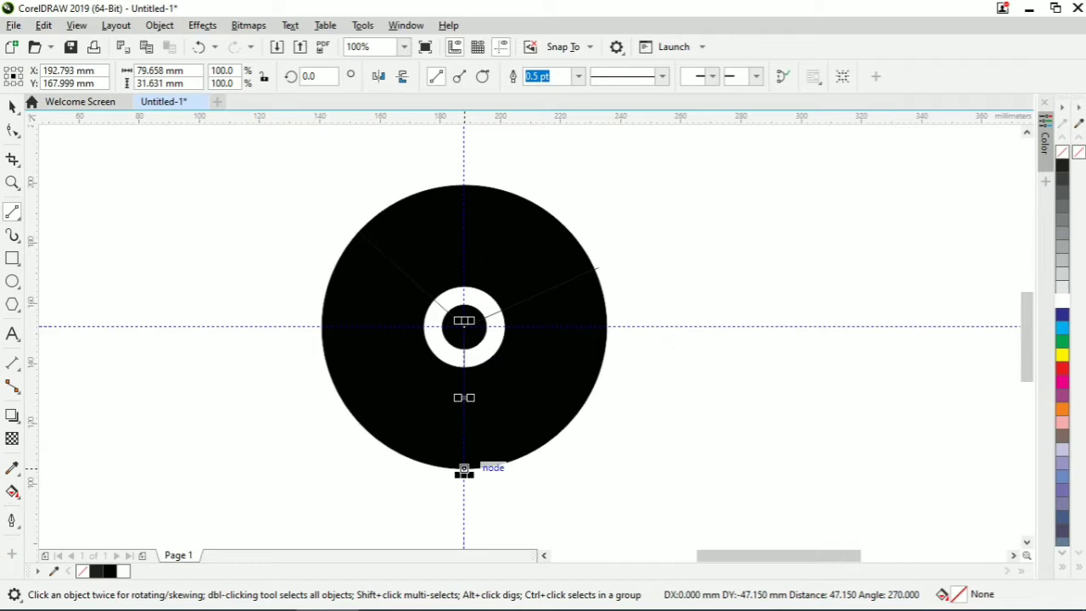
Step: Select the lines radiating from the disc's centre and group them
key(space)
shift+click(399, 266)
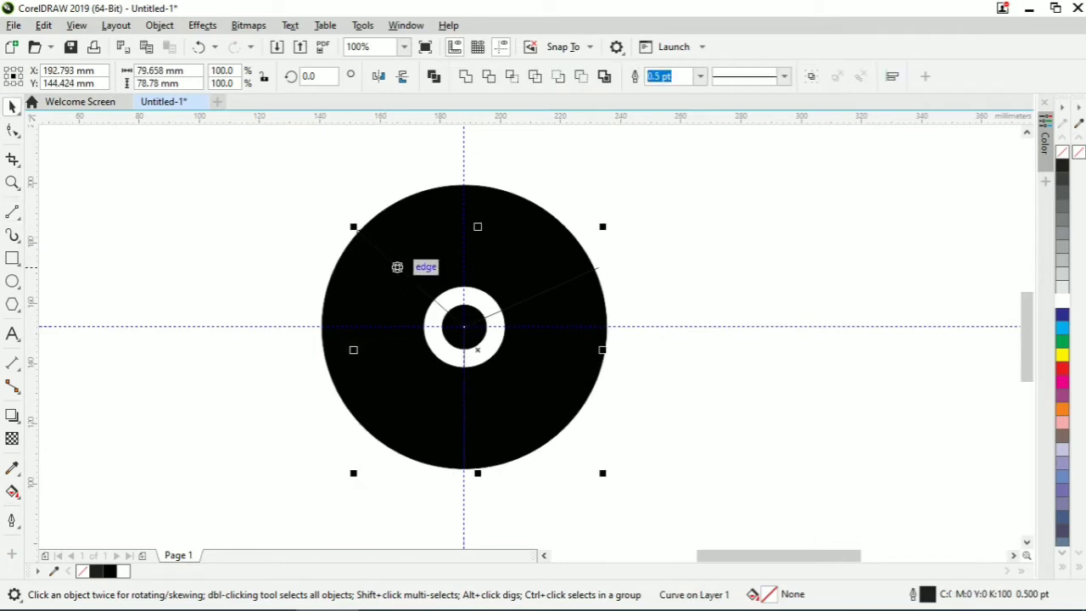
shift+click(583, 274)
shift+click(584, 276)
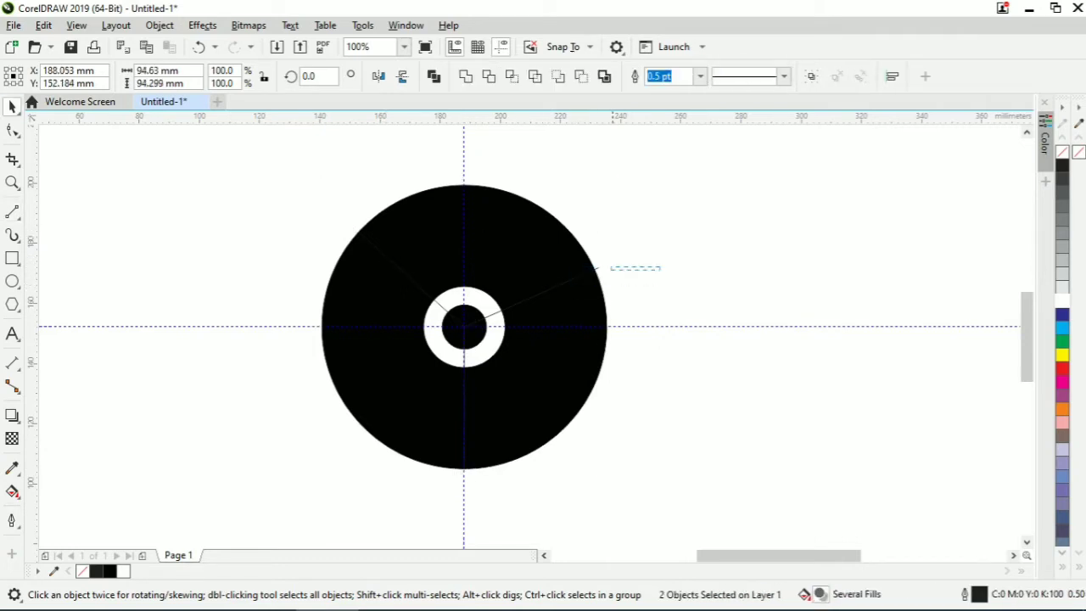
click(598, 268)
shift+click(598, 267)
shift+click(598, 267)
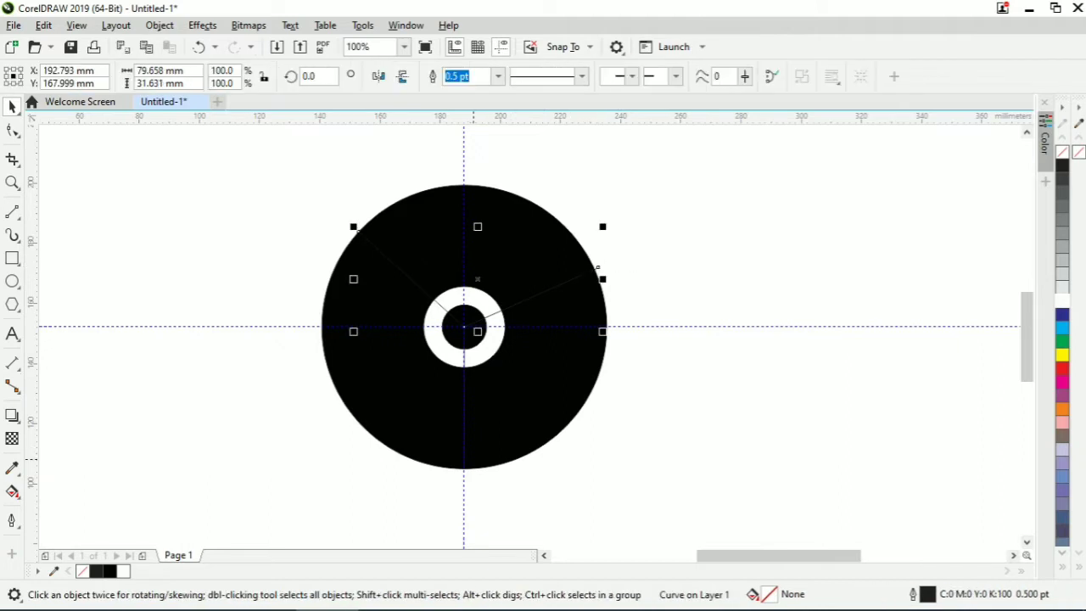
shift+click(463, 464)
key(ctrl+g)
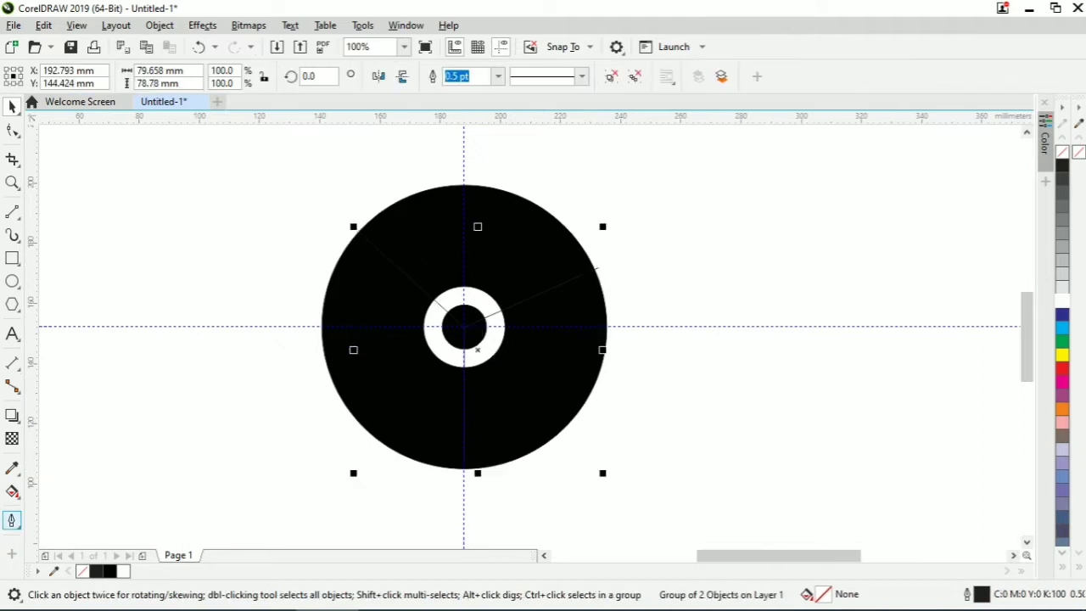
Step: Set the grouped lines' outline colour to near-white, C:0 M:5 Y:0 K:0
click(12, 520)
click(12, 520)
click(73, 360)
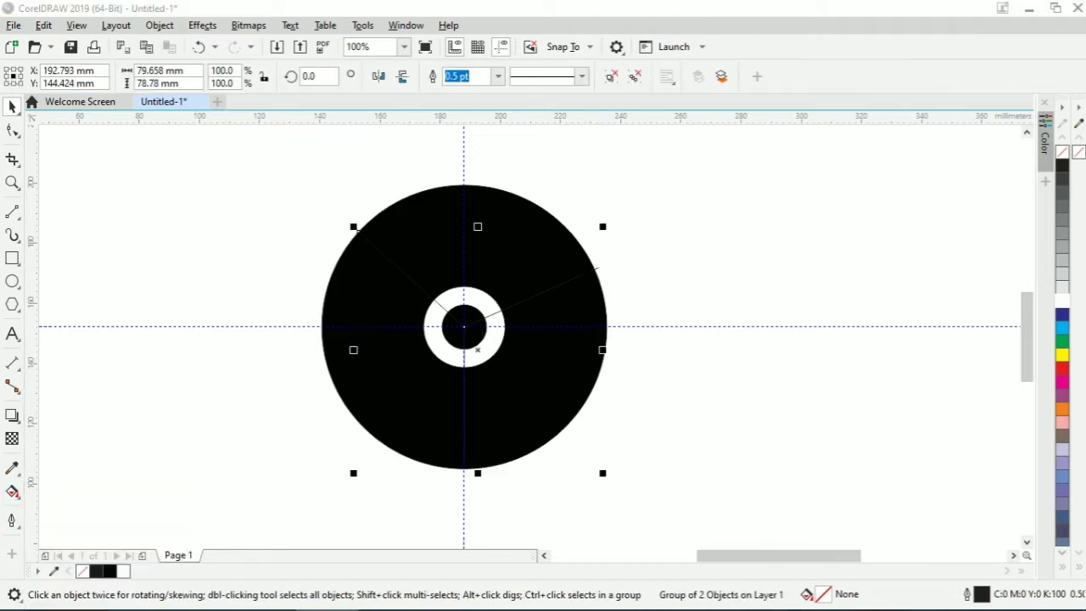
click(443, 228)
click(403, 308)
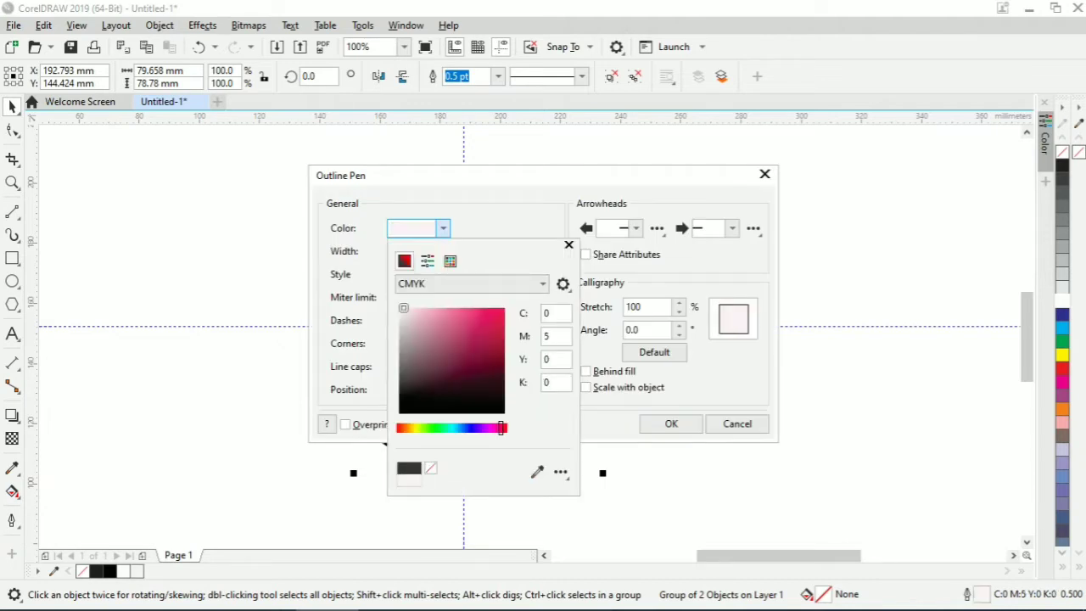
click(671, 423)
click(671, 424)
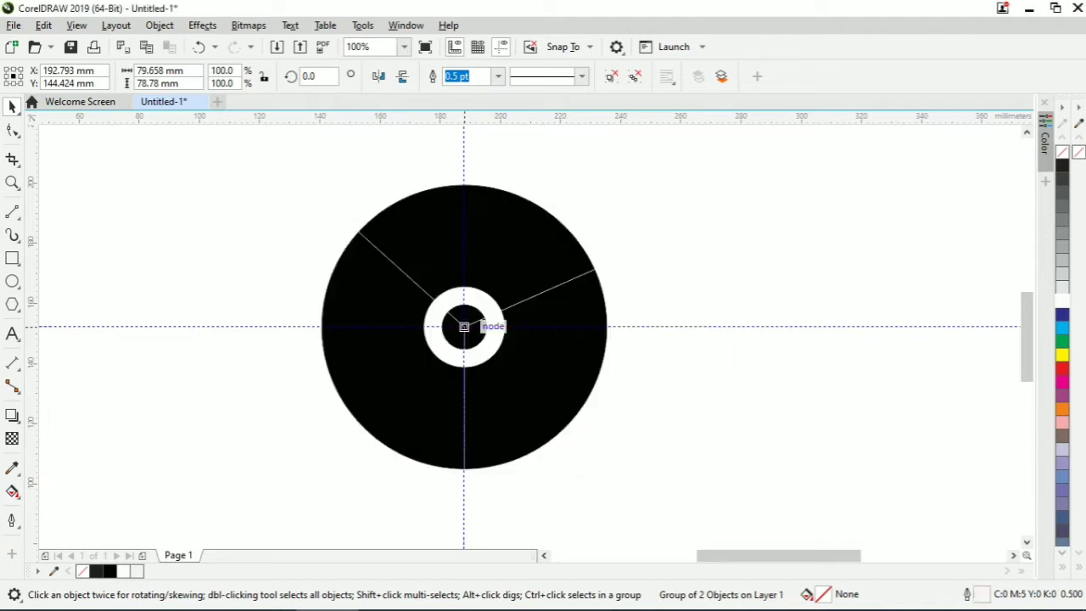
Step: Move the line group's rotation centre to the disc's centre and rotate the group to about 304.3 degrees
click(544, 267)
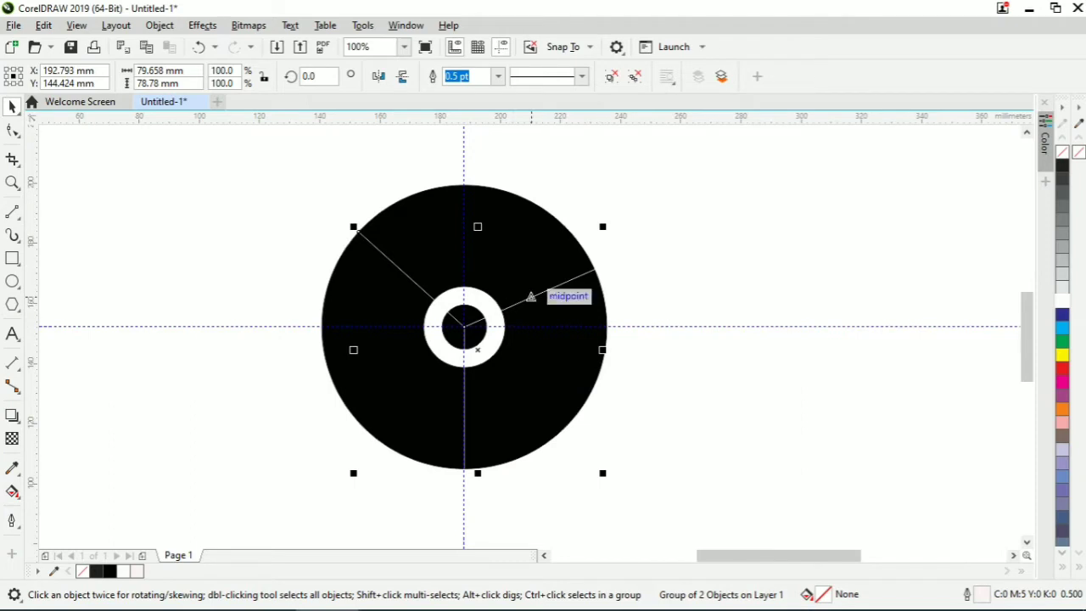
click(478, 350)
mouse_move(606, 225)
mouse_down()
mouse_move(622, 270)
mouse_move(582, 244)
mouse_up()
drag(477, 350, 463, 326)
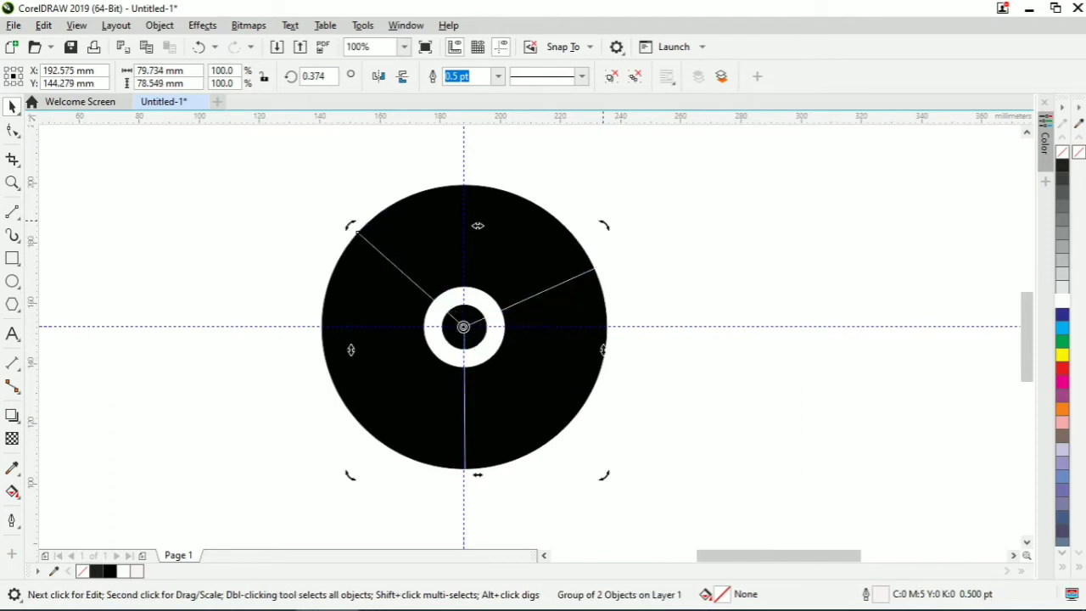
drag(603, 227, 619, 386)
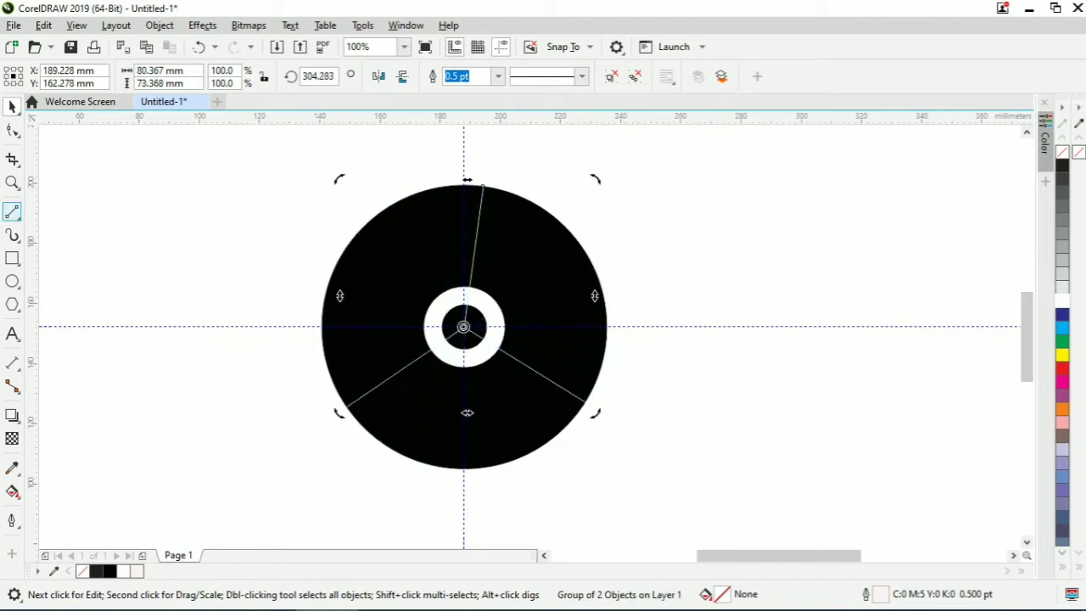
Step: Draw connected 2-point line segments from the ring's left edge, up and out past the disc's left edge, and back inward
click(12, 212)
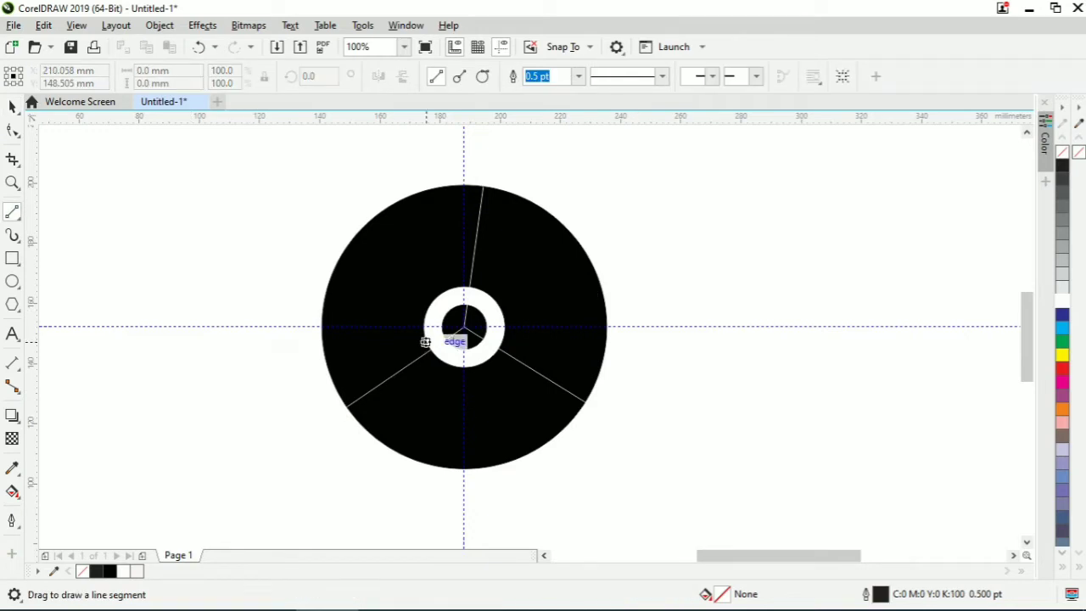
mouse_move(425, 342)
mouse_down()
mouse_move(413, 348)
mouse_move(378, 315)
mouse_move(385, 327)
mouse_move(366, 298)
mouse_up()
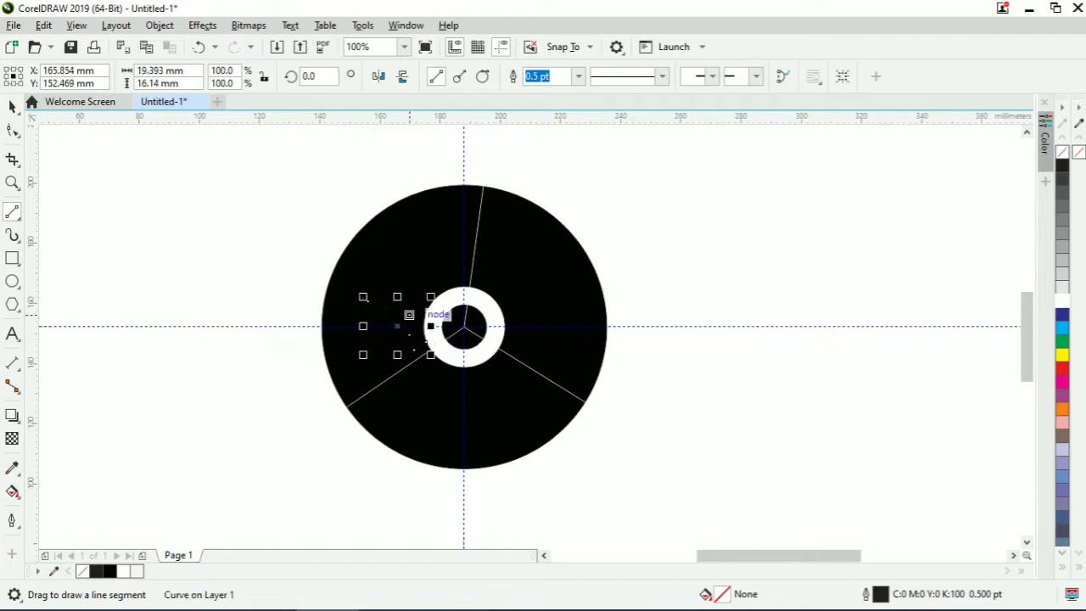
drag(410, 314, 336, 354)
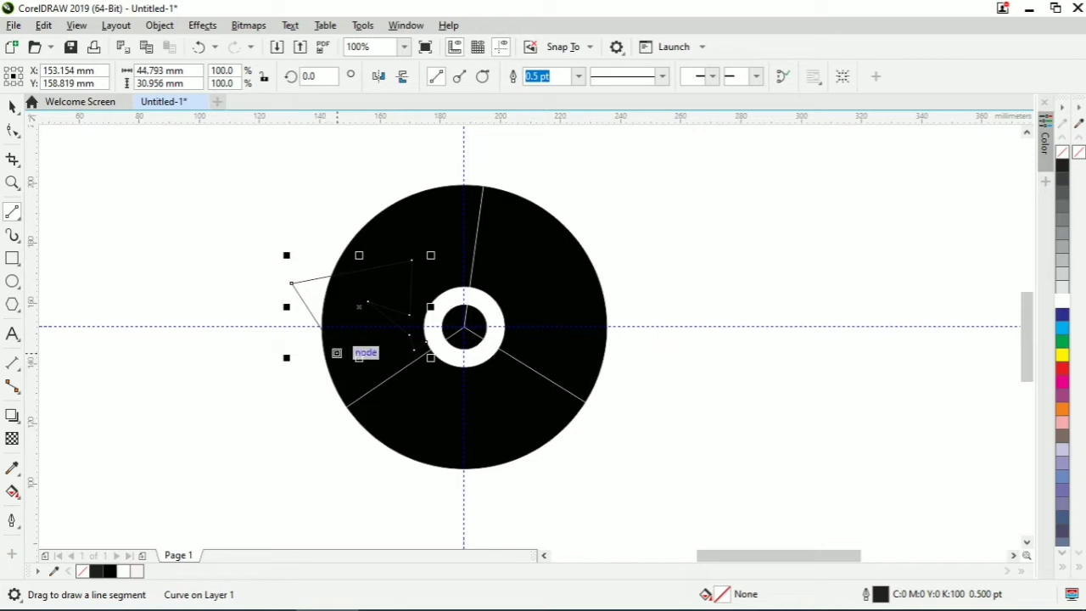
click(200, 46)
drag(291, 283, 331, 352)
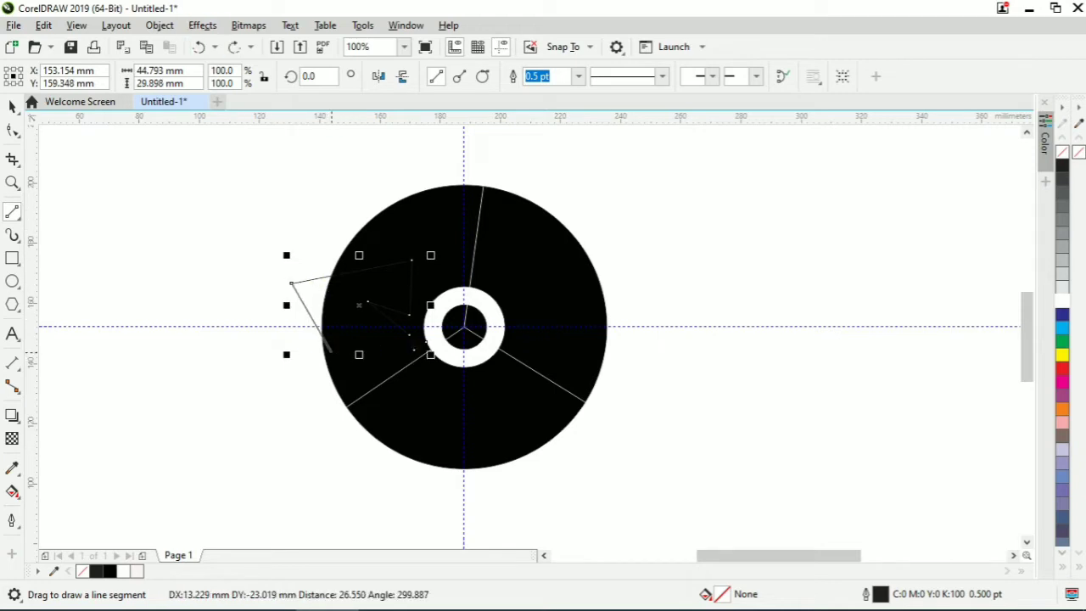
Step: Close the angular outline by drawing its lower segments across the disc's lower left and back to the ring
drag(342, 371, 378, 412)
drag(377, 412, 420, 393)
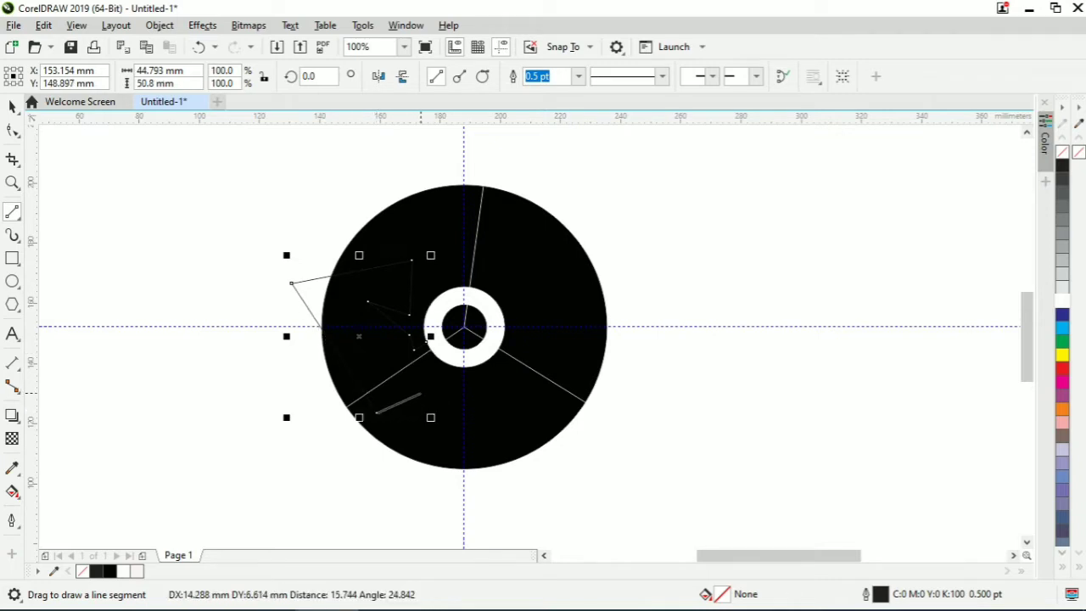
mouse_move(421, 393)
mouse_down()
mouse_move(416, 371)
mouse_move(439, 358)
mouse_move(414, 350)
mouse_move(440, 356)
mouse_move(419, 371)
mouse_move(437, 358)
mouse_move(426, 342)
mouse_up()
click(199, 46)
click(403, 393)
click(199, 46)
Step: Select all nodes of the angular outline with the Shape tool and convert its segments to curves
key(F10)
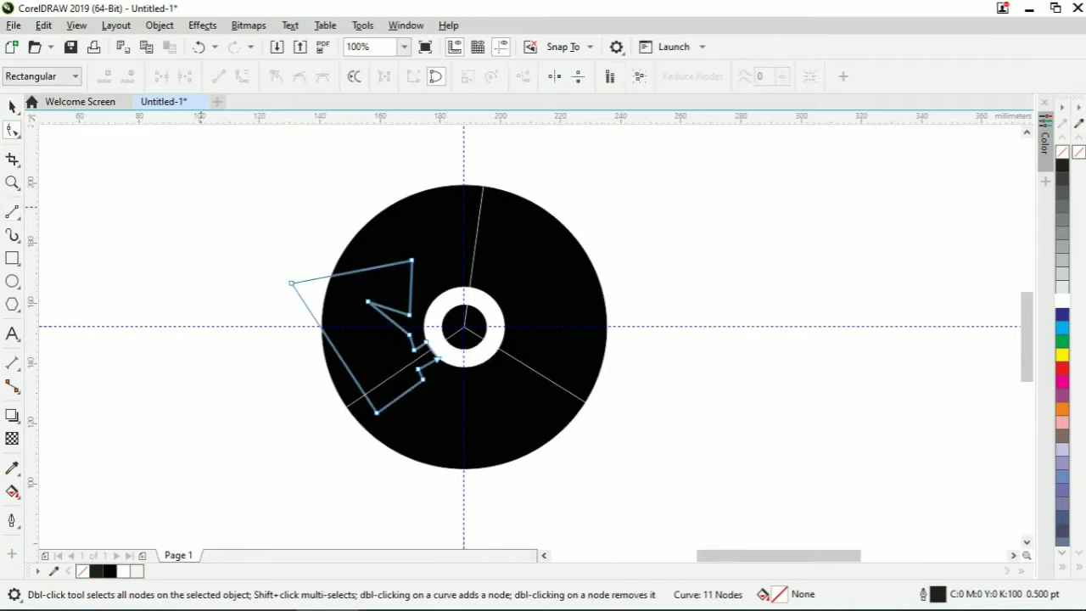
drag(199, 206, 469, 466)
click(241, 76)
Step: Bend the outline's upper segments into a rounded lobe, deleting the node at its upper right, and curve the inner notch into a hook
drag(372, 267, 386, 193)
drag(411, 286, 425, 289)
double_click(412, 260)
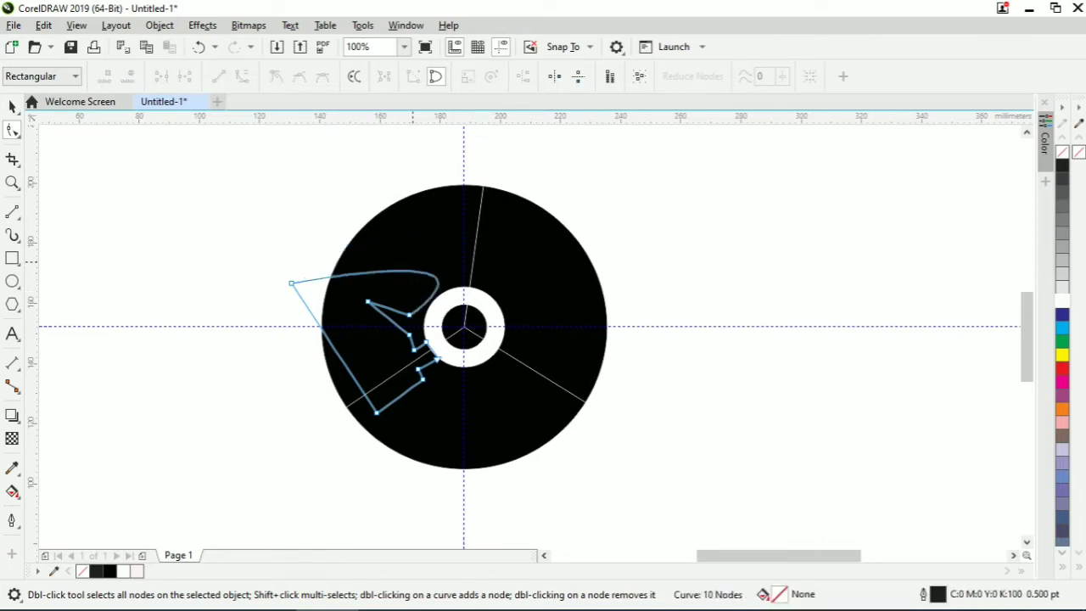
click(292, 283)
drag(305, 282, 333, 167)
drag(391, 320, 377, 342)
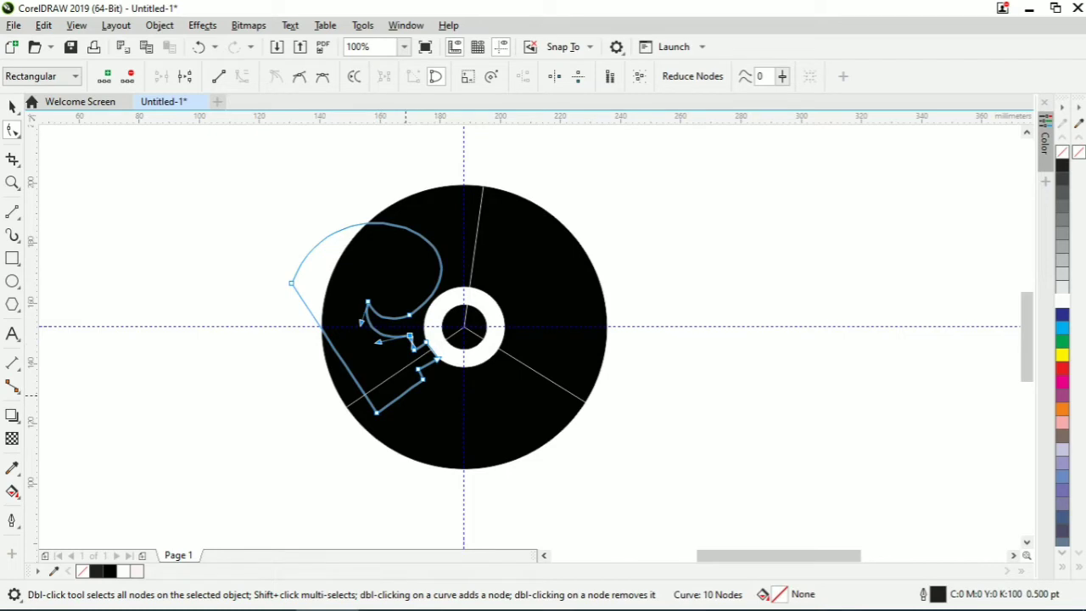
Step: Round the outline's lower segments into a smooth lobe and move its leftmost node in to the disc's left edge
drag(402, 393, 417, 408)
drag(338, 352, 293, 327)
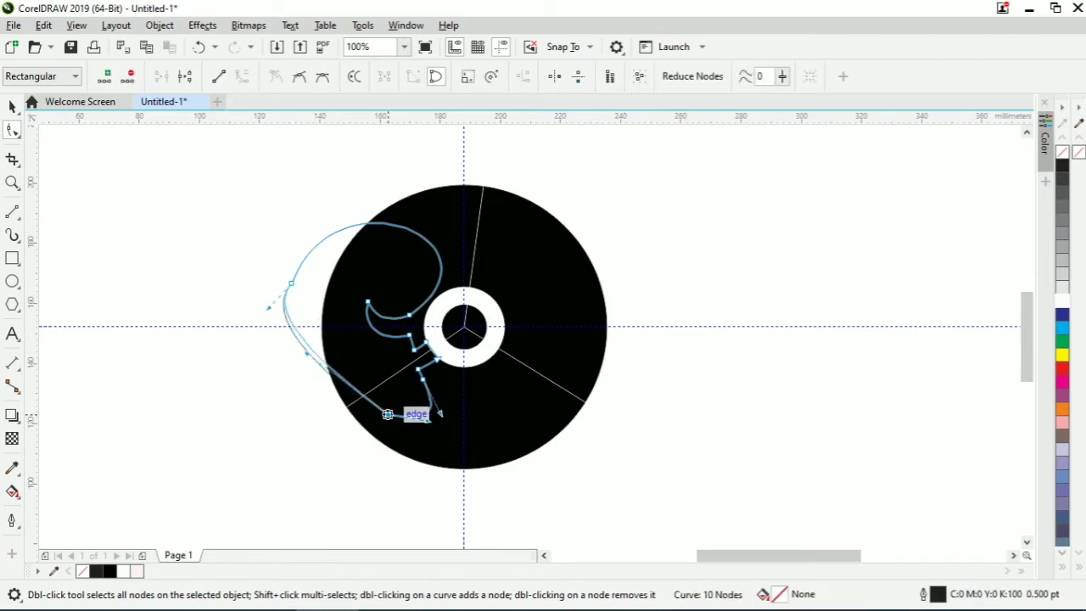
drag(387, 414, 437, 414)
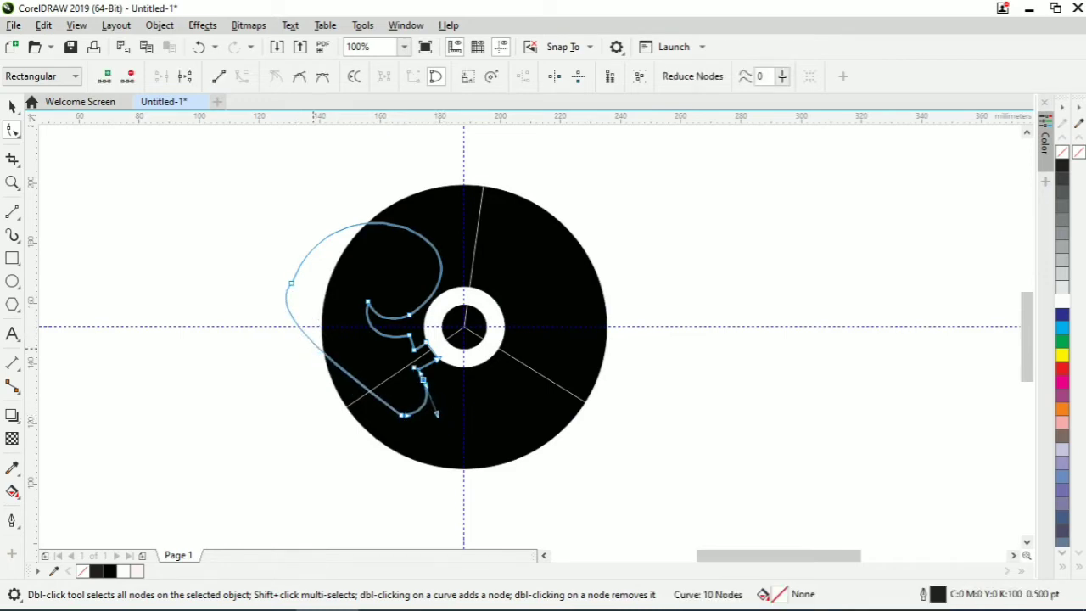
click(402, 415)
drag(322, 389, 326, 412)
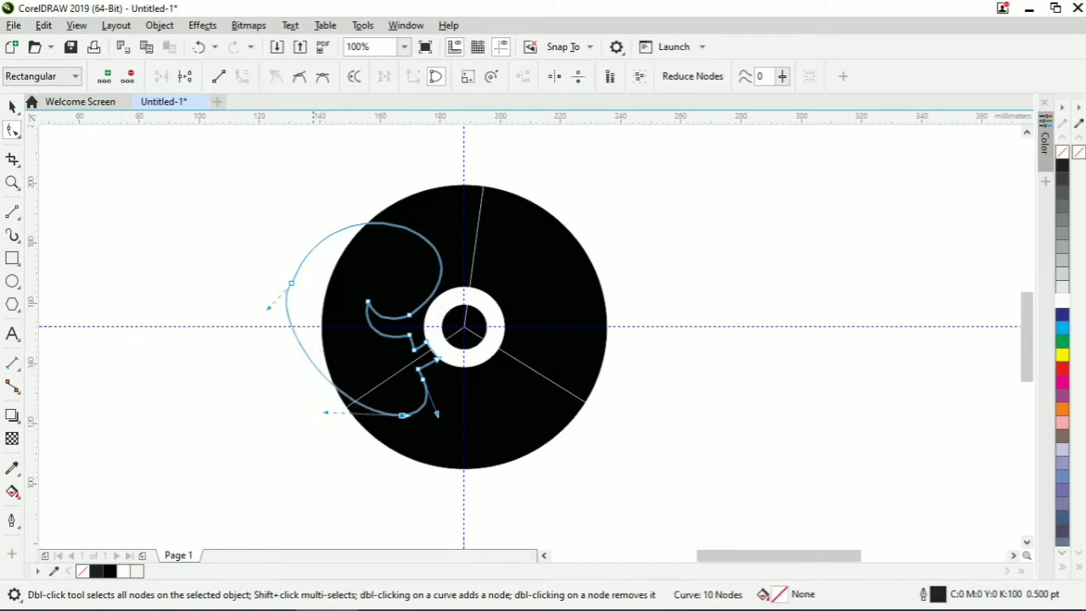
drag(291, 284, 330, 268)
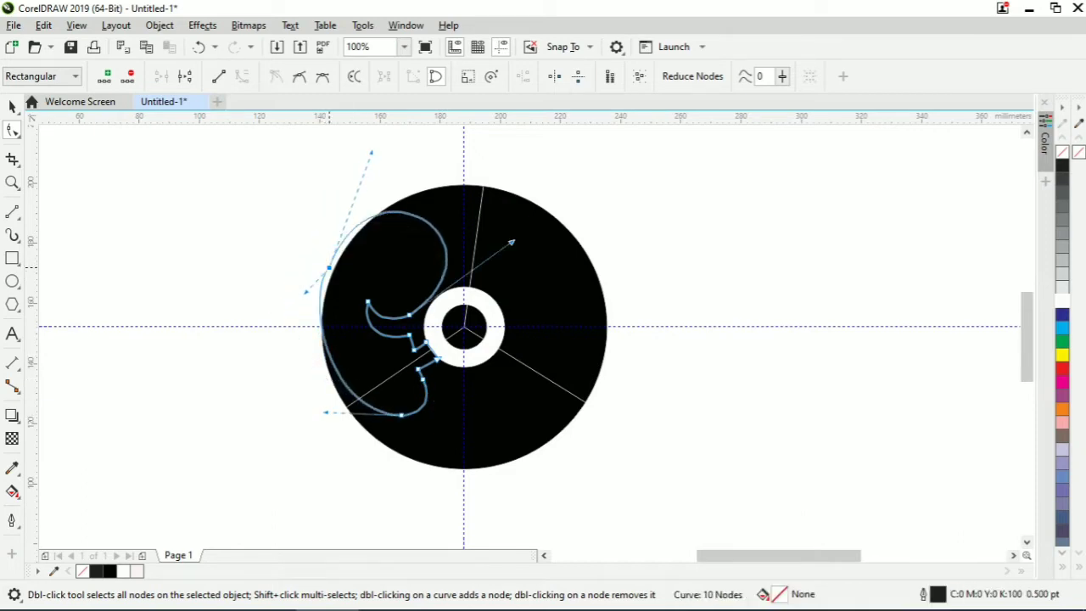
Step: Try to cut the curved outline out of the black disc, and undo the cut
key(space)
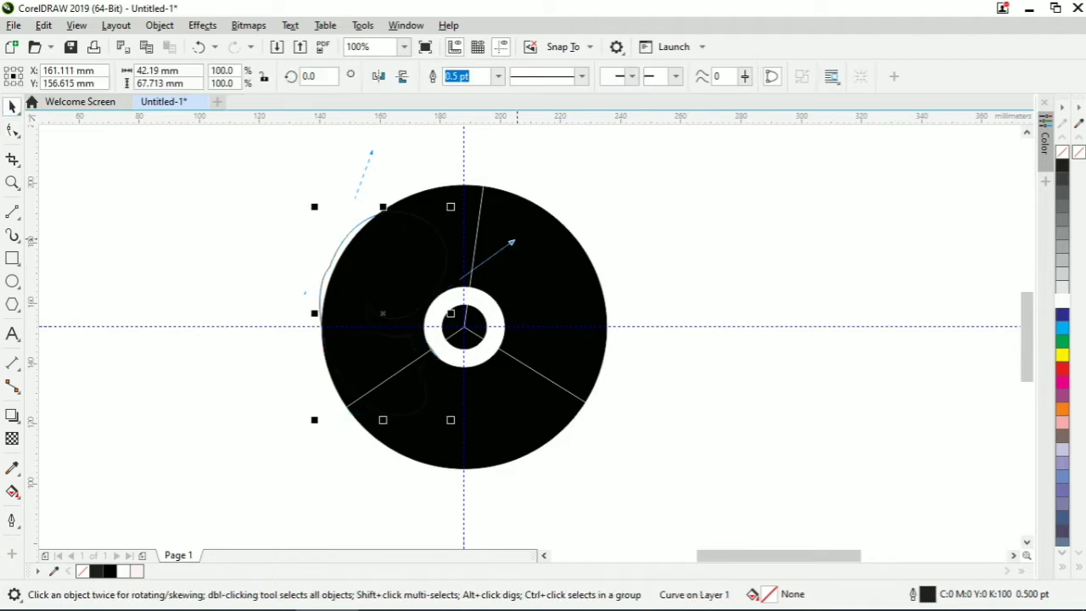
click(541, 249)
click(351, 230)
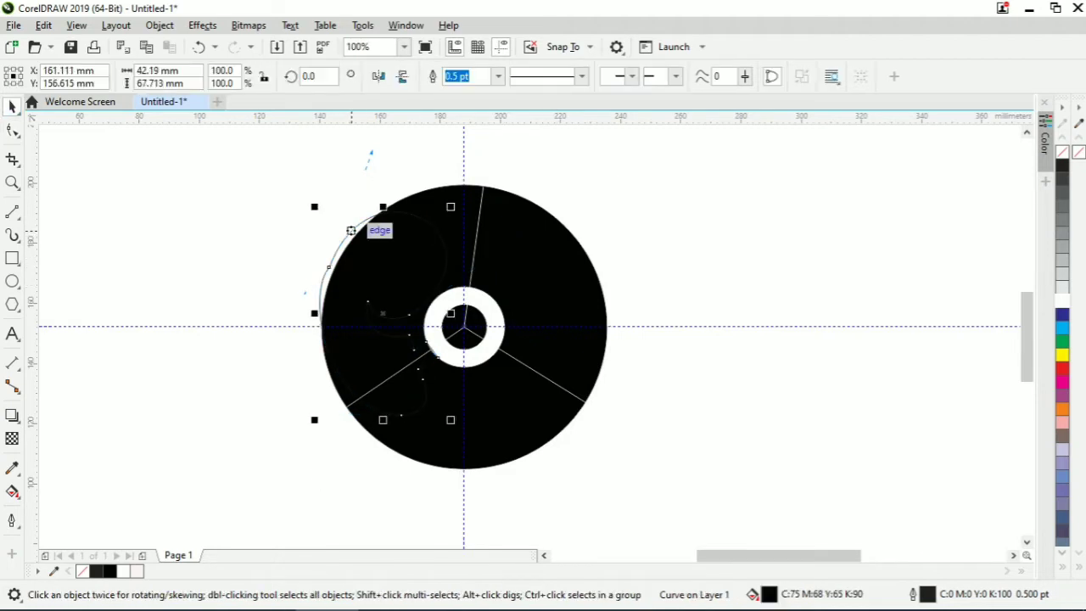
click(542, 248)
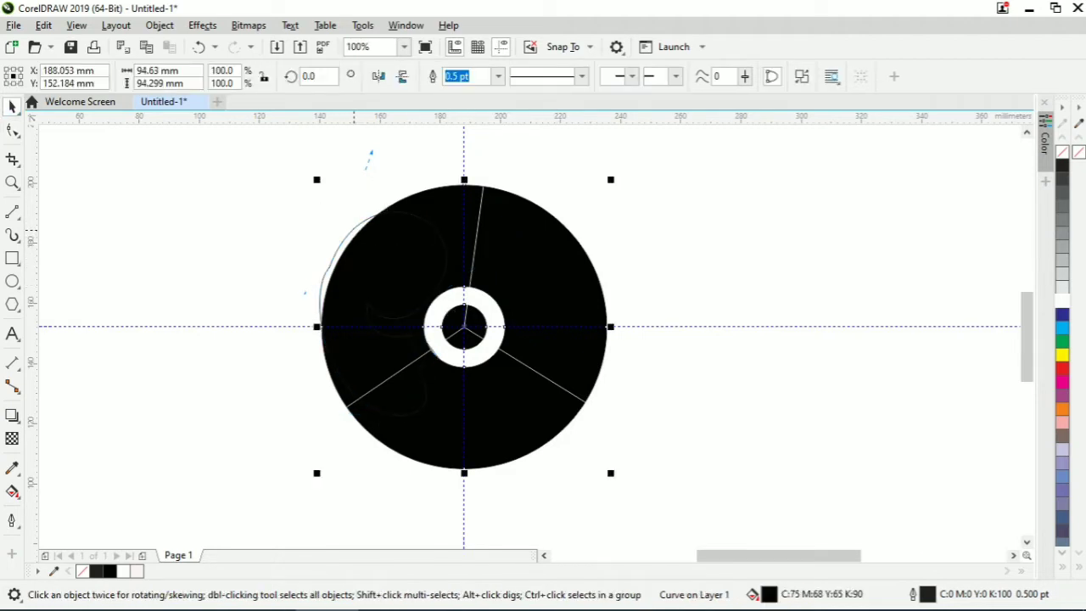
click(354, 230)
click(363, 221)
click(580, 289)
click(345, 236)
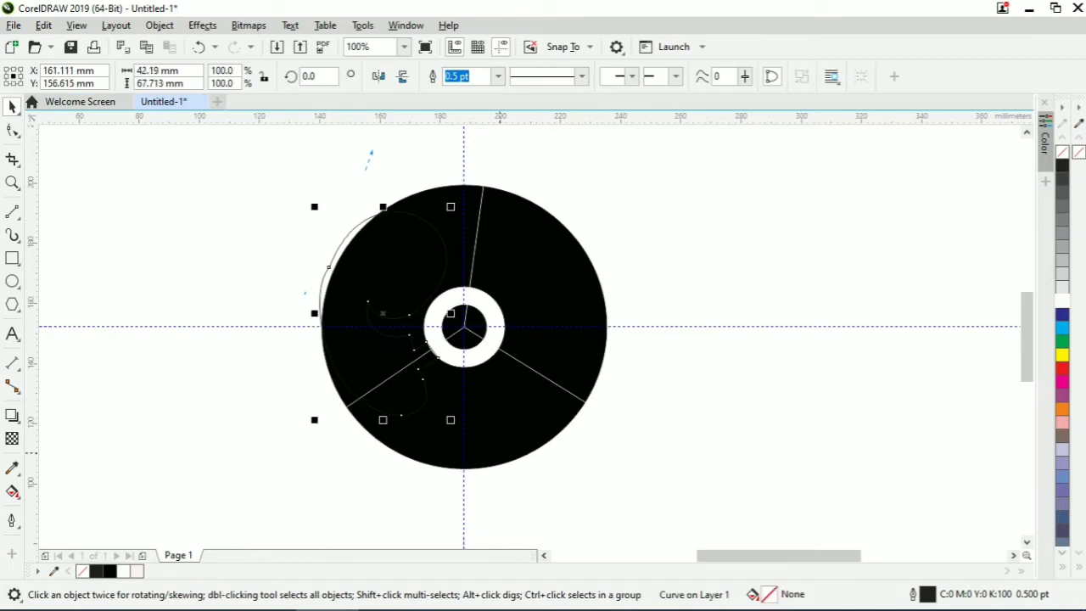
shift+click(437, 357)
key(ctrl+l)
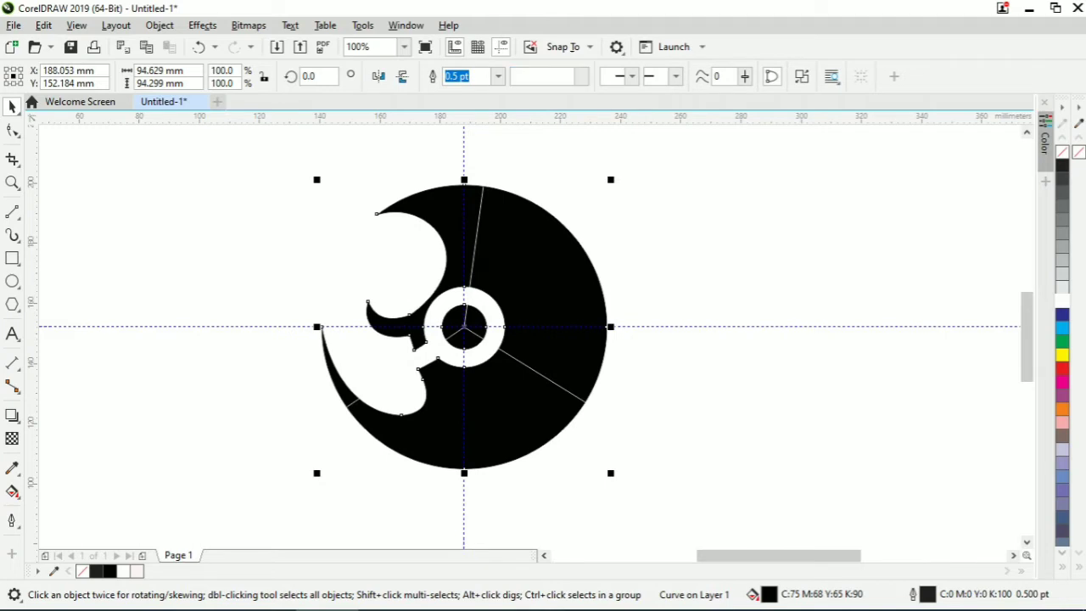
click(199, 47)
Step: Try placing a copy of the curved outline in the disc's upper-right sector, and undo it
click(334, 208)
click(333, 255)
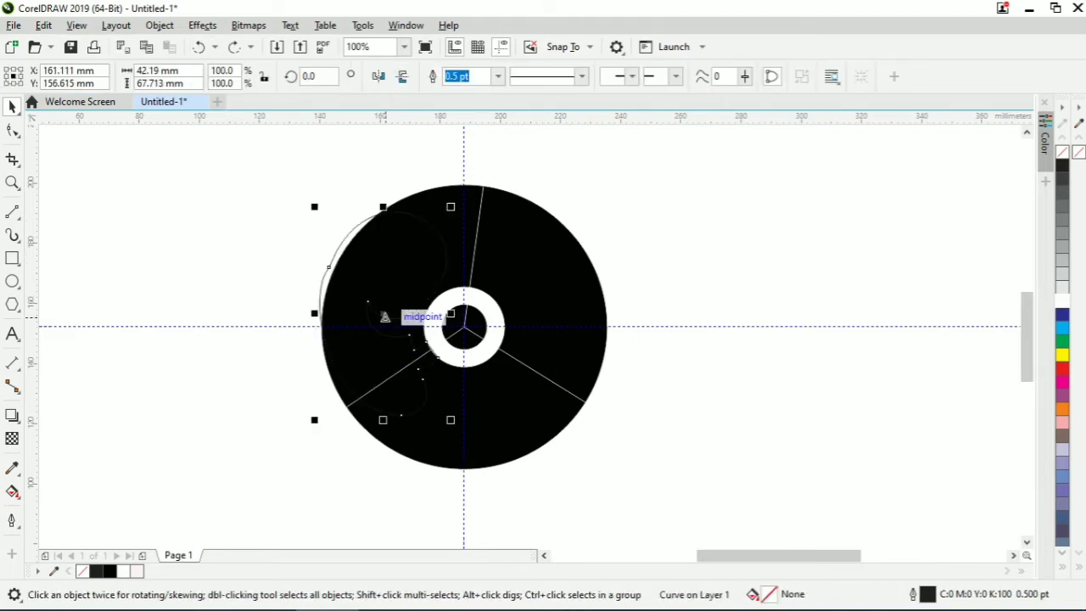
drag(385, 316, 542, 266)
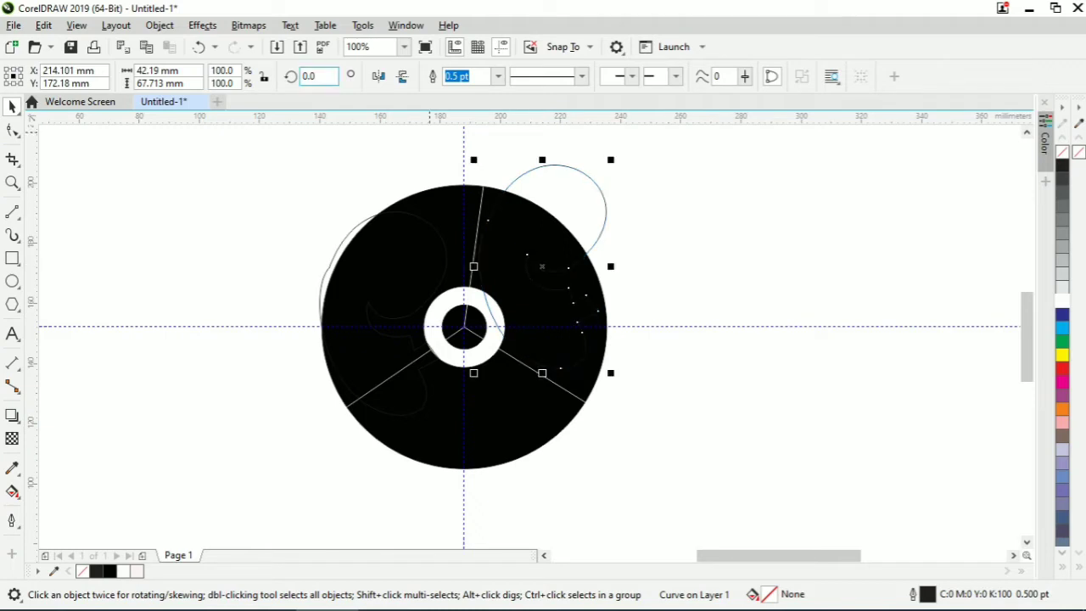
click(199, 46)
Step: Resize the curved outline to about 43 × 51.6 mm and position it between the disc's left edge and the ring
drag(315, 419, 337, 390)
drag(392, 299, 378, 315)
drag(377, 223, 379, 245)
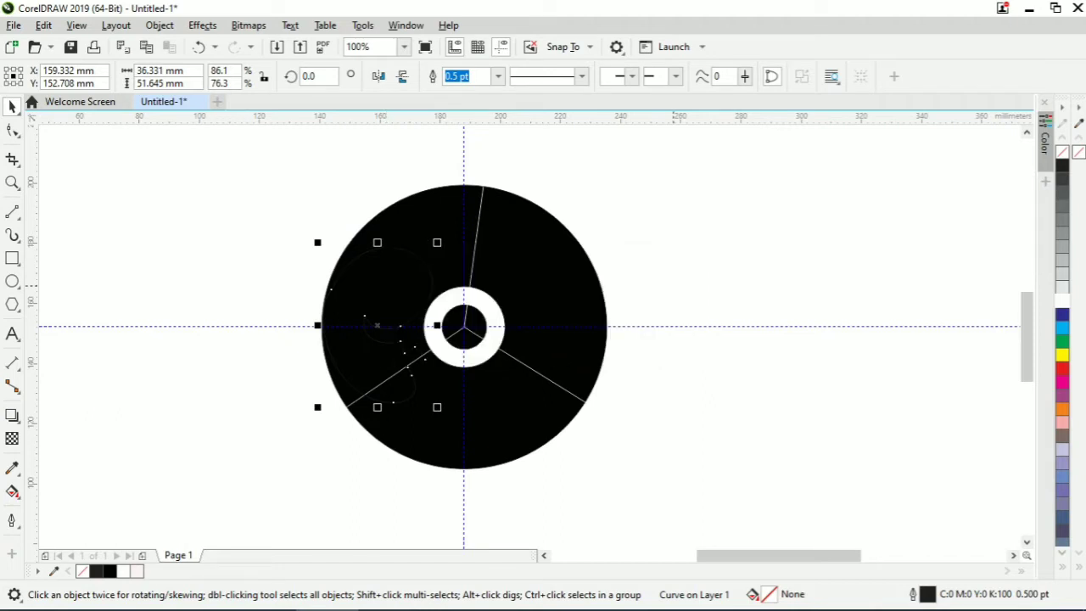
drag(437, 325, 457, 325)
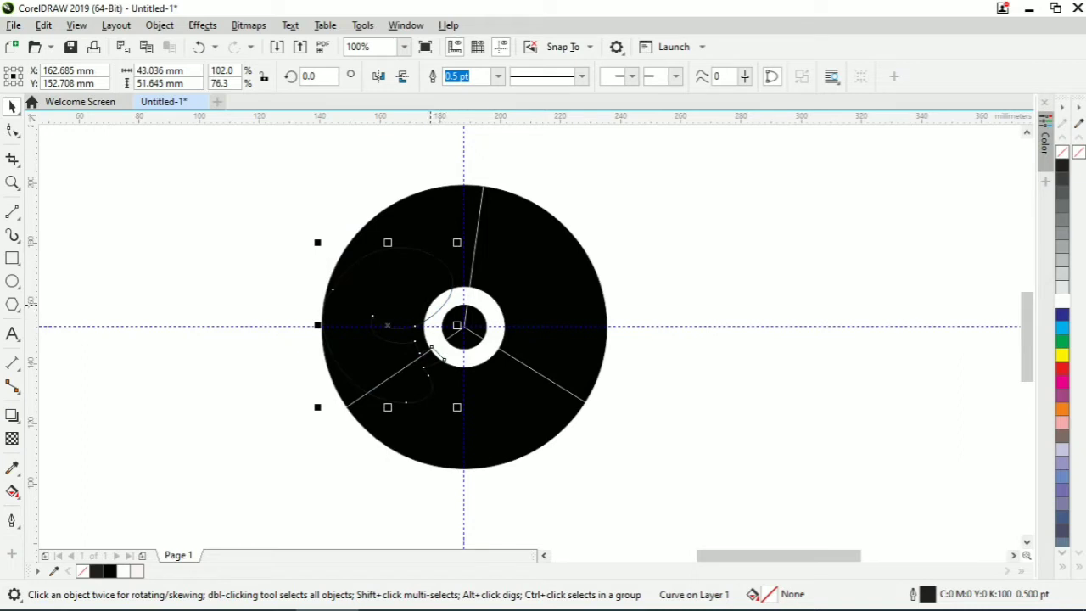
Step: Move the outline's leftmost node outside the disc, tighten its upper lobe, and pull the hook's tip up and left
click(12, 129)
drag(333, 290, 311, 284)
drag(521, 270, 454, 256)
click(373, 319)
drag(374, 319, 351, 289)
Step: Delete the outline's bottom node and adjust the adjacent curve handles to shape one smooth lower lobe
click(407, 403)
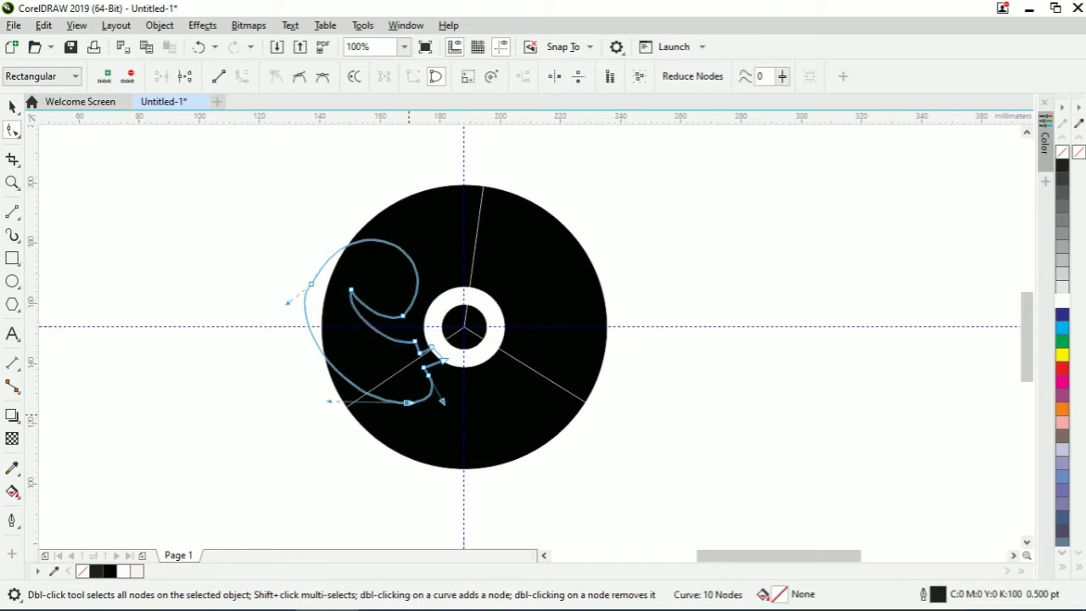
drag(327, 400, 353, 433)
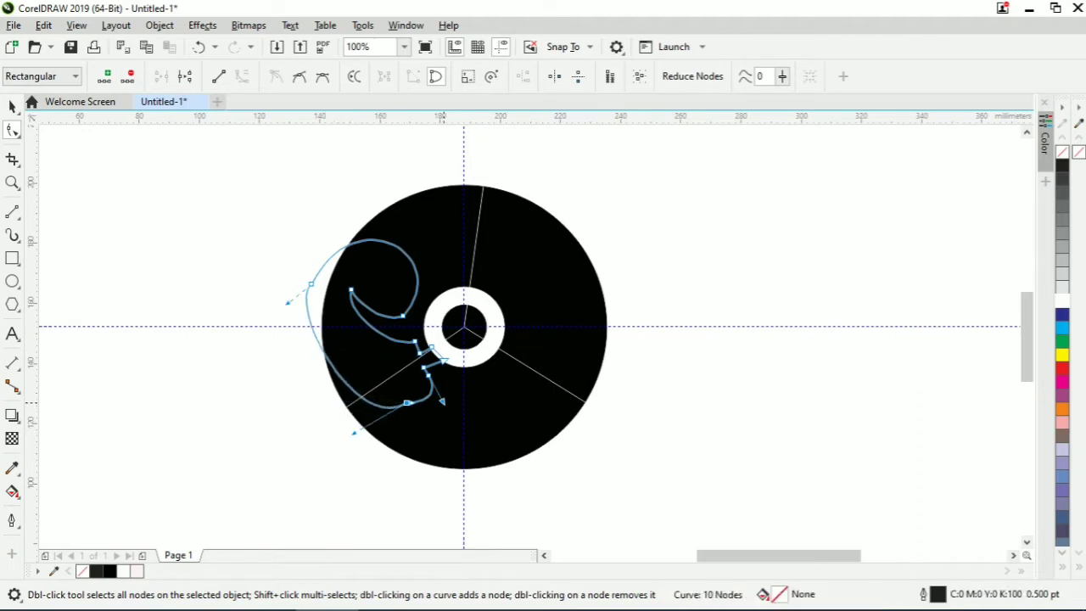
drag(442, 402, 434, 404)
double_click(407, 402)
click(429, 376)
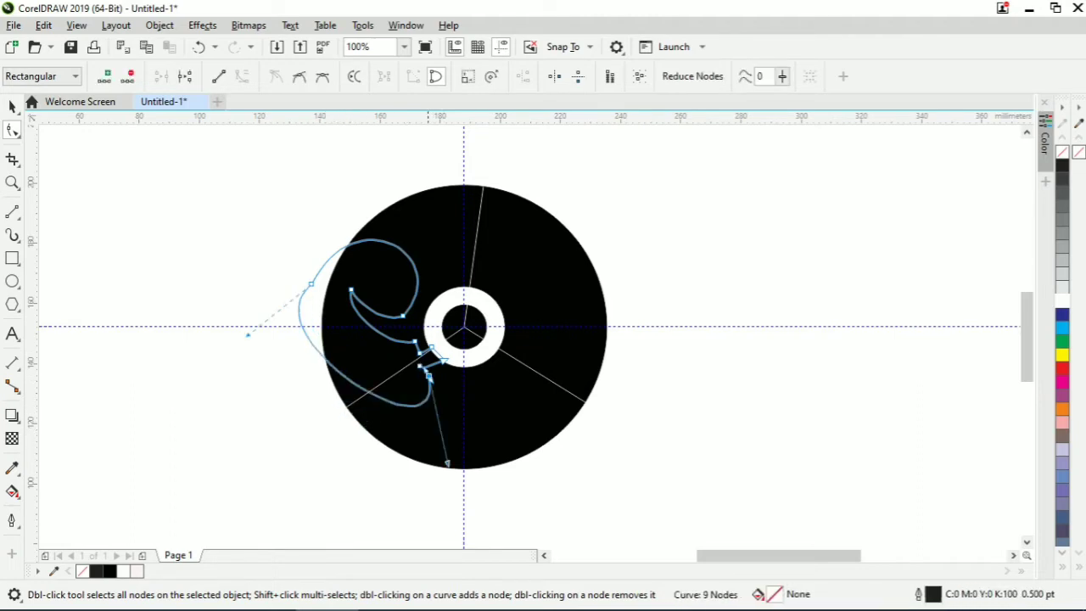
drag(447, 462, 411, 476)
drag(247, 334, 296, 321)
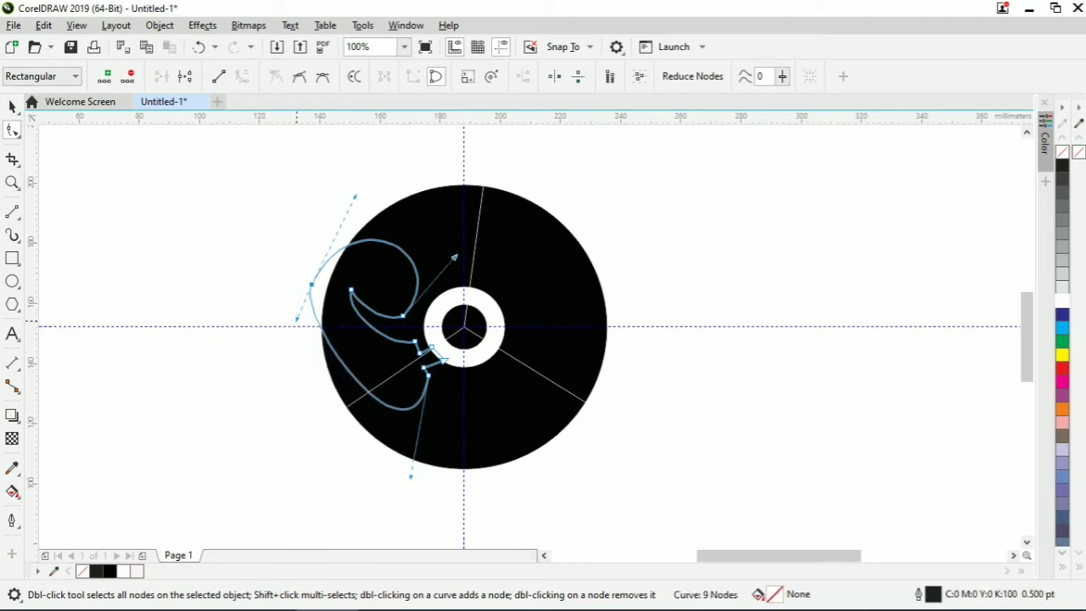
click(352, 290)
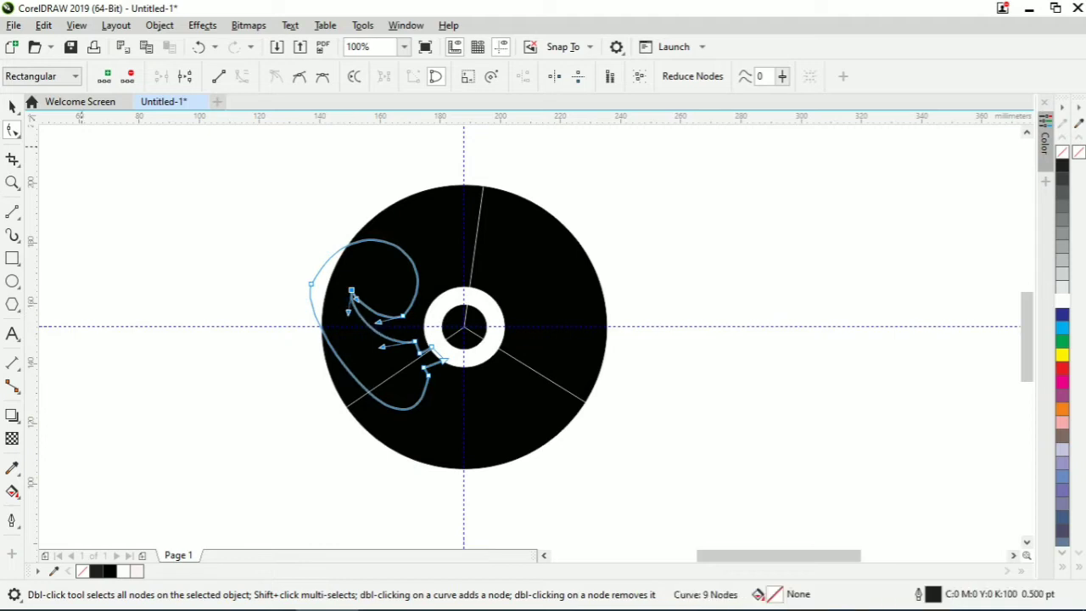
Step: Place a copy of the curved outline in the disc's upper-right area and mirror it
key(space)
drag(379, 323, 524, 272)
right_click(523, 271)
click(378, 76)
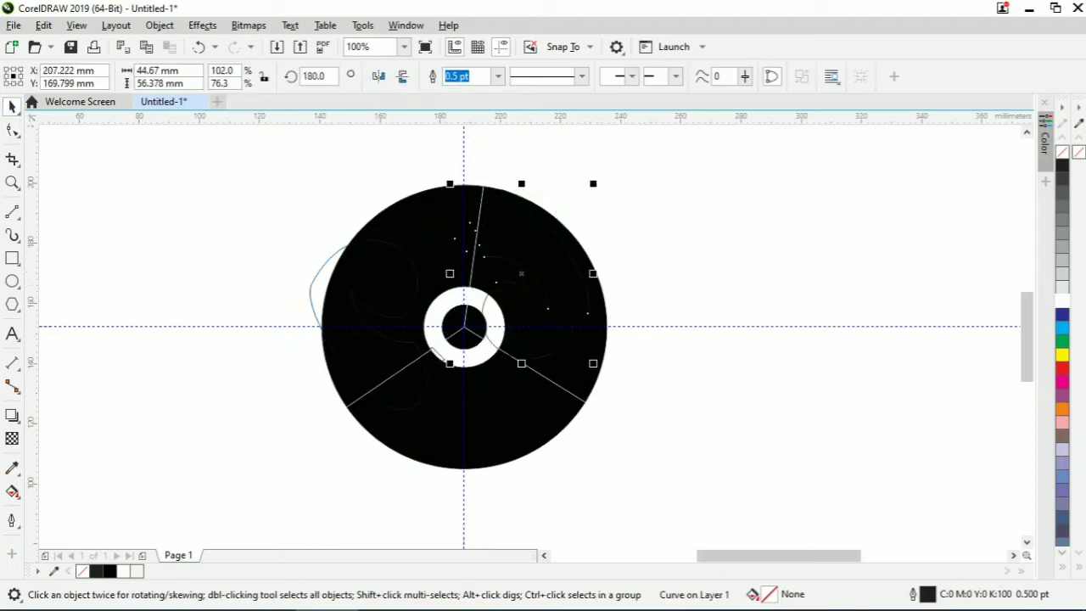
Step: Lower the mirrored copy toward the disc's right edge and rotate it to about 195.6 degrees
drag(526, 203, 534, 245)
click(532, 313)
drag(609, 223, 586, 200)
click(531, 318)
drag(531, 318, 535, 300)
click(535, 299)
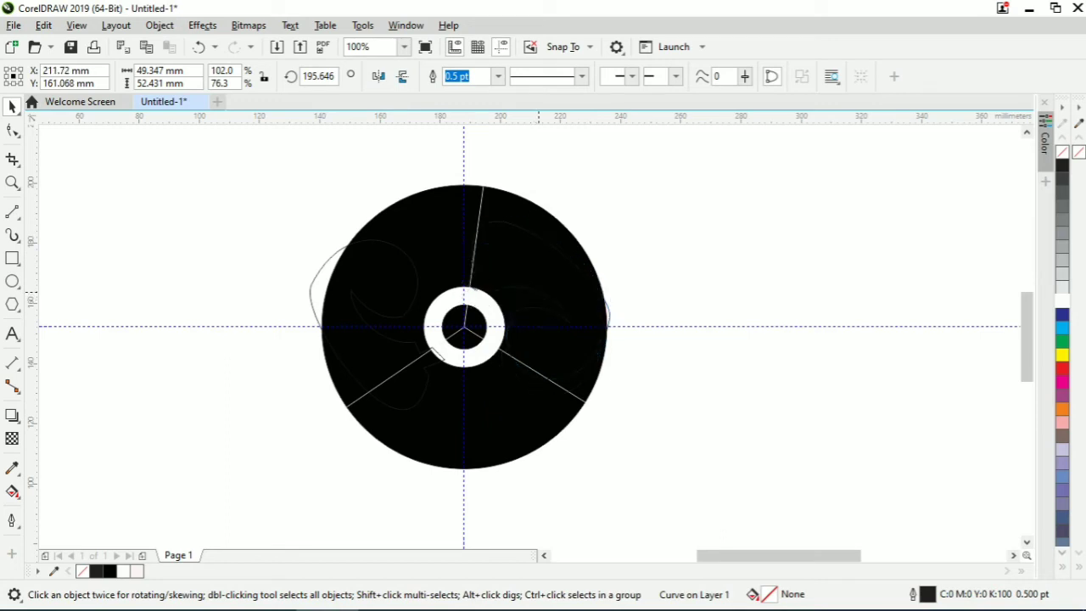
Step: Rotate the upper-right copy to about 232.1 degrees and shift it so its narrow end meets the top of the ring
drag(616, 215, 586, 195)
click(535, 292)
mouse_move(534, 303)
mouse_down()
mouse_move(536, 278)
mouse_move(535, 291)
mouse_up()
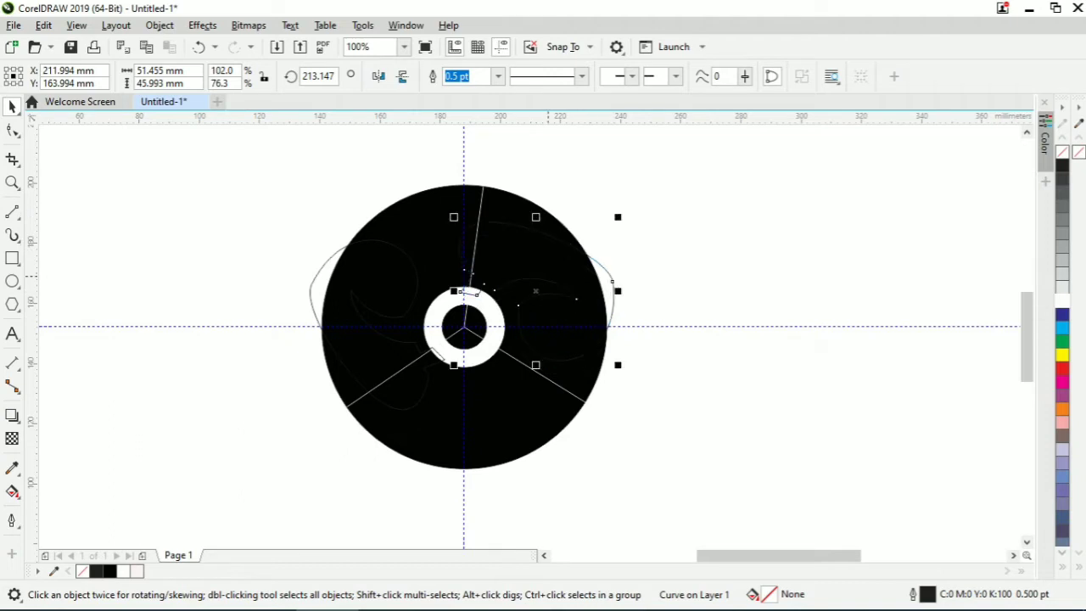
click(536, 291)
drag(616, 216, 587, 195)
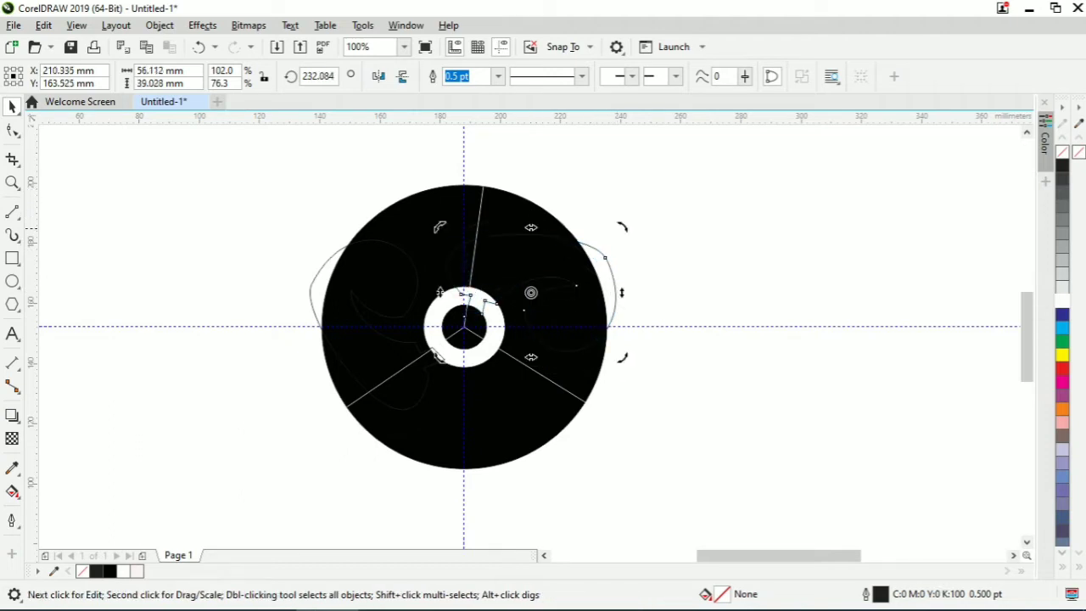
click(549, 277)
Step: Place another copy of the outline in the disc's lower-right area and mirror it horizontally and vertically
drag(549, 276, 536, 325)
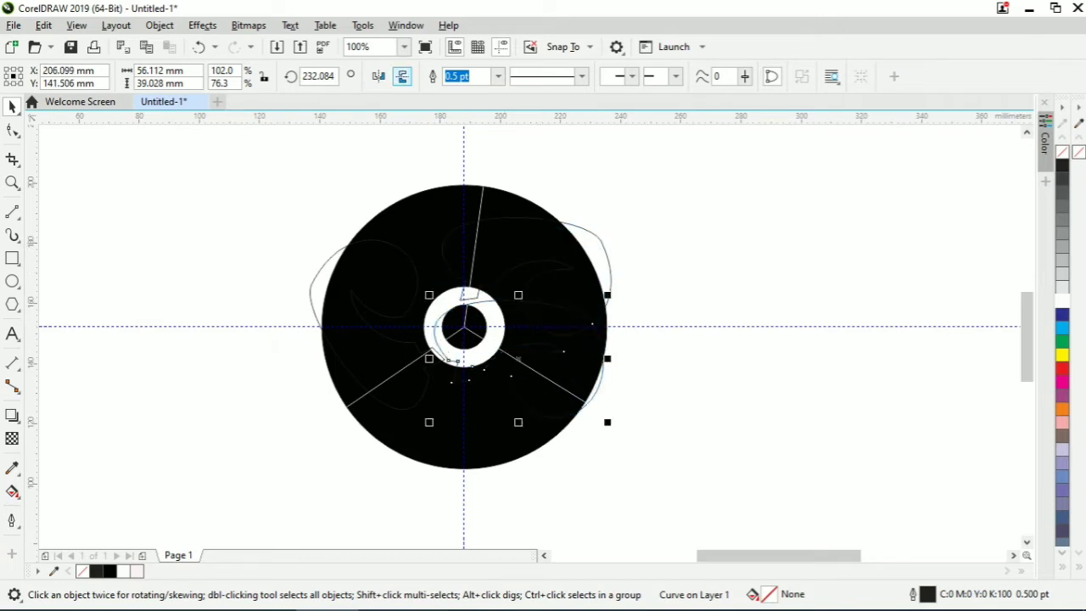
click(378, 76)
click(402, 76)
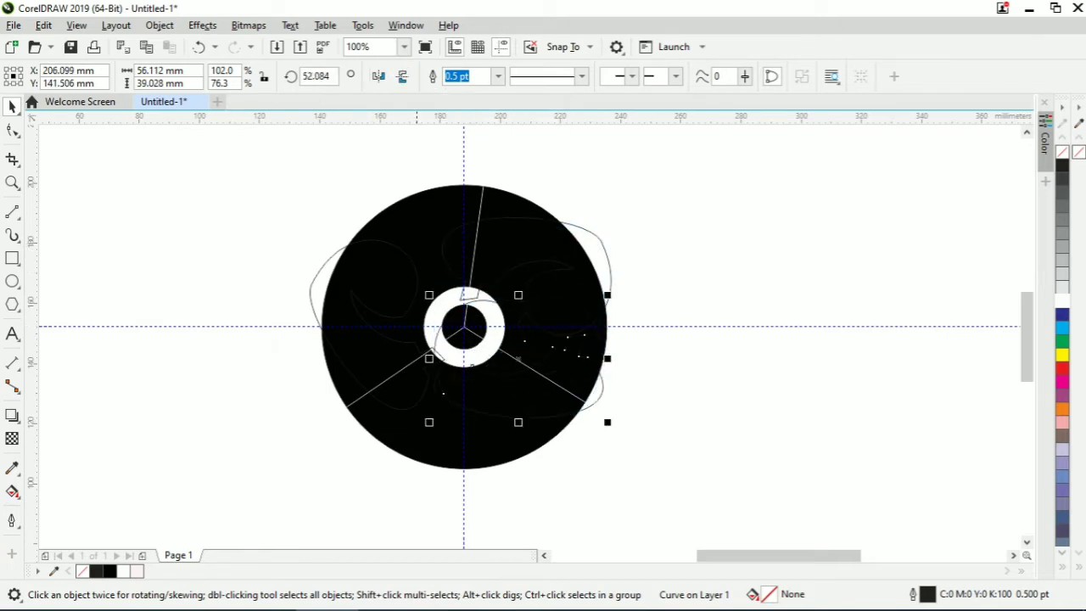
click(378, 76)
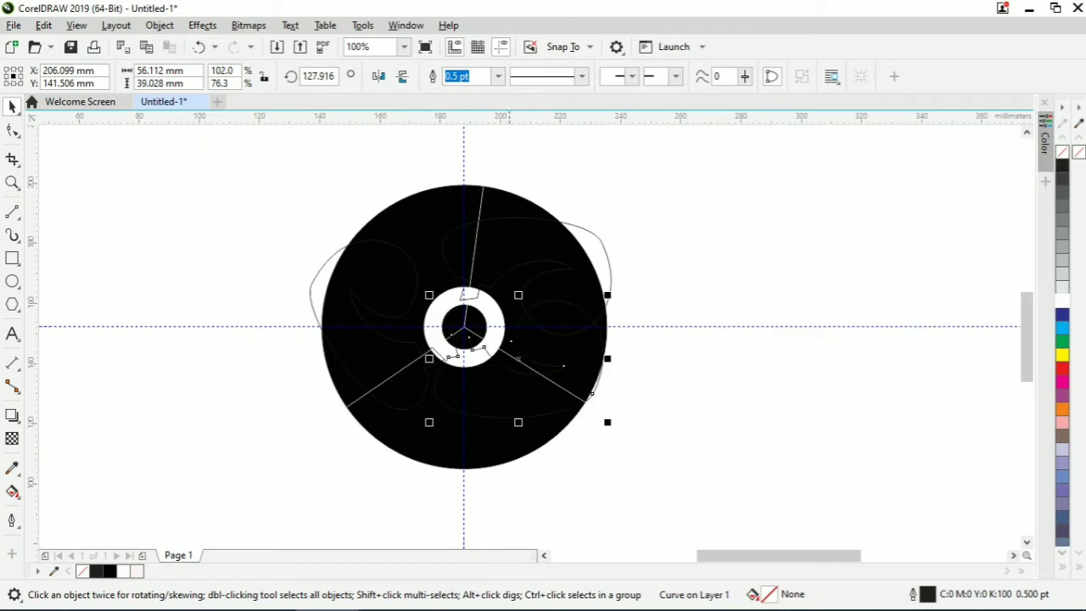
drag(534, 414, 540, 441)
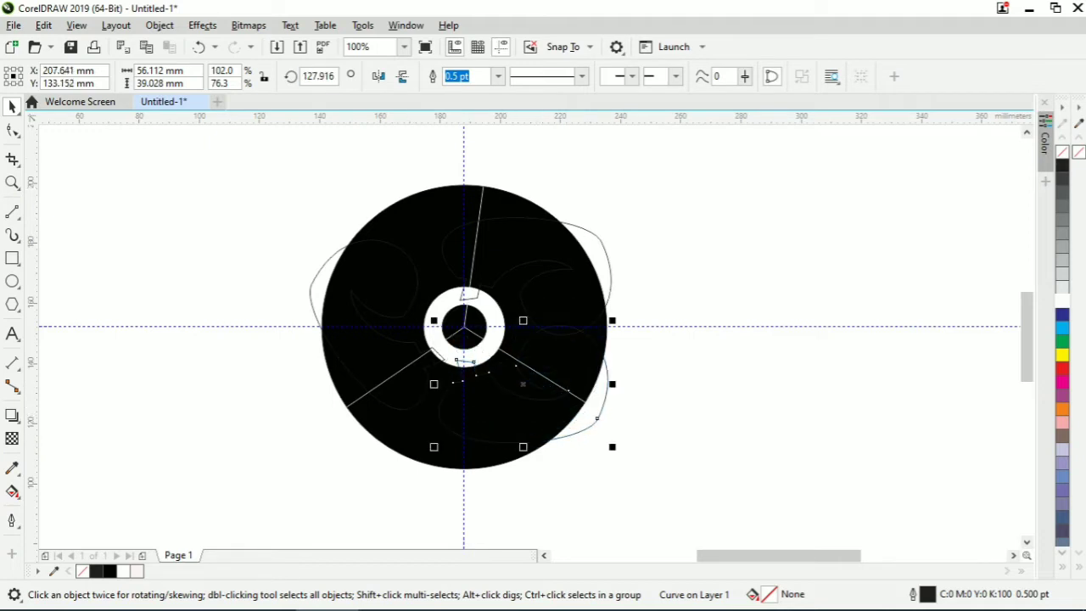
click(379, 76)
Step: Rotate the lower copy to about 122.5 degrees and move it into the disc's bottom sector
click(523, 384)
drag(614, 318, 543, 271)
click(529, 393)
drag(528, 393, 474, 410)
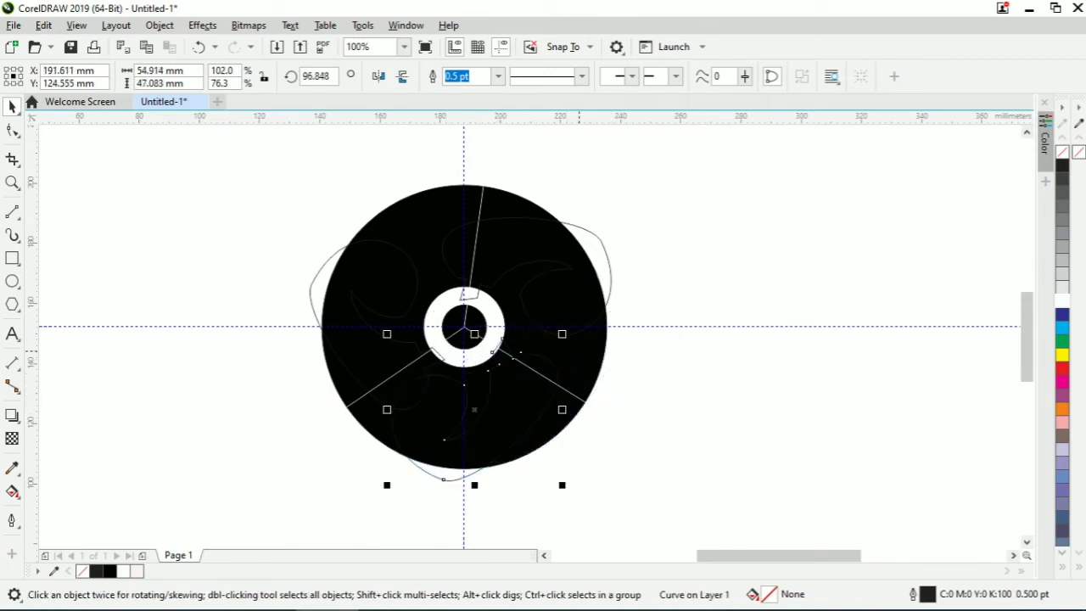
click(475, 409)
drag(565, 487, 589, 441)
drag(469, 410, 481, 404)
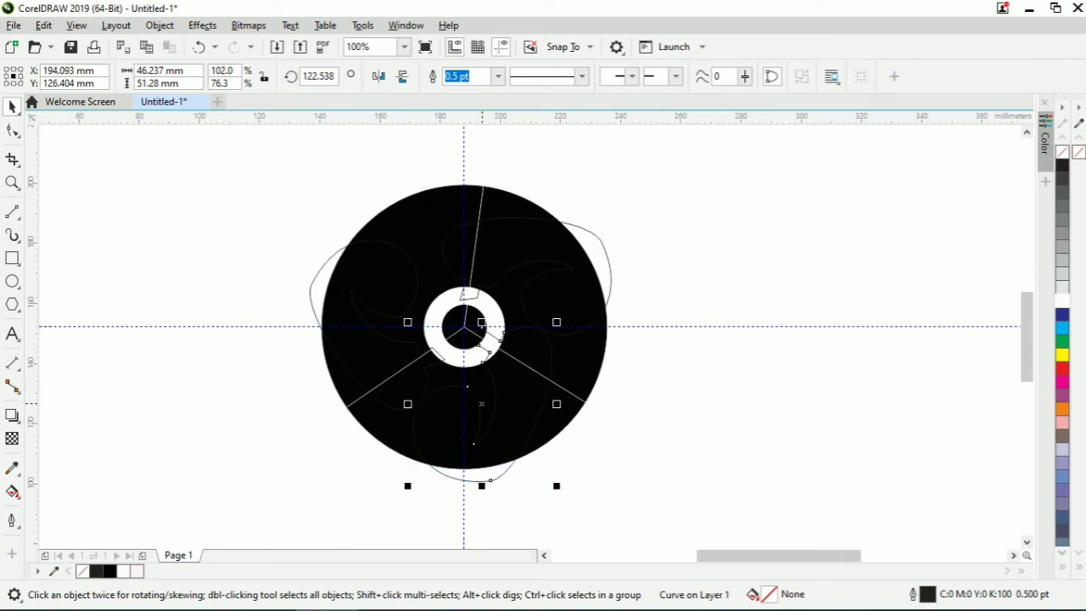
Step: Rotate the upper-right copy slightly and move it up and left toward the vertical divider line
click(548, 263)
click(526, 276)
mouse_move(615, 211)
mouse_down()
mouse_move(617, 196)
mouse_move(606, 201)
mouse_up()
click(524, 273)
drag(525, 273, 514, 254)
Step: Move the bottom copy right toward the lower-right divider line and rotate it to about 127.8 degrees
click(495, 397)
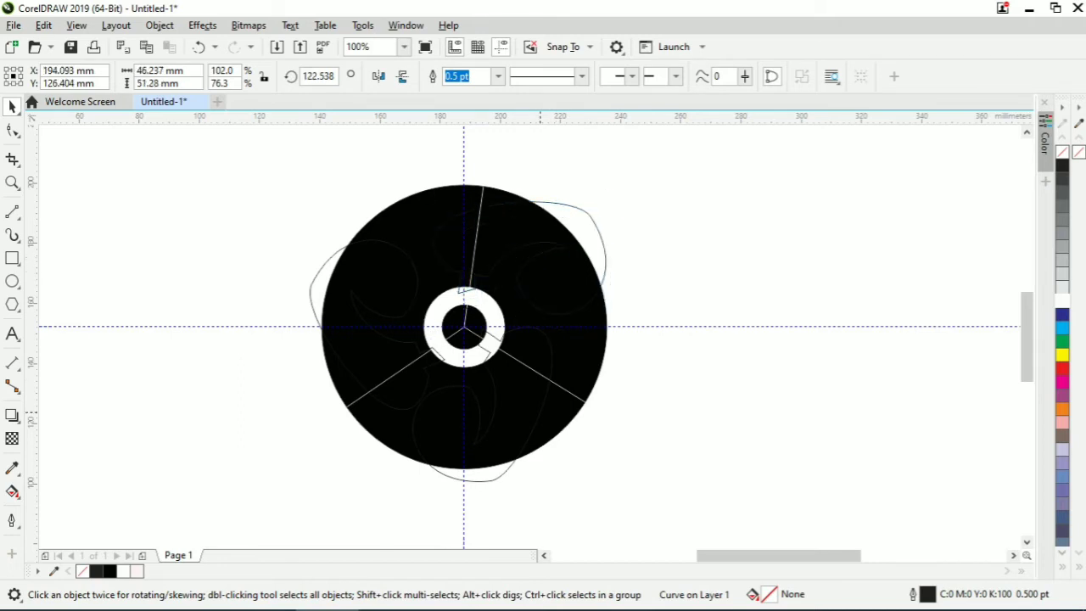
click(482, 405)
drag(558, 323, 553, 301)
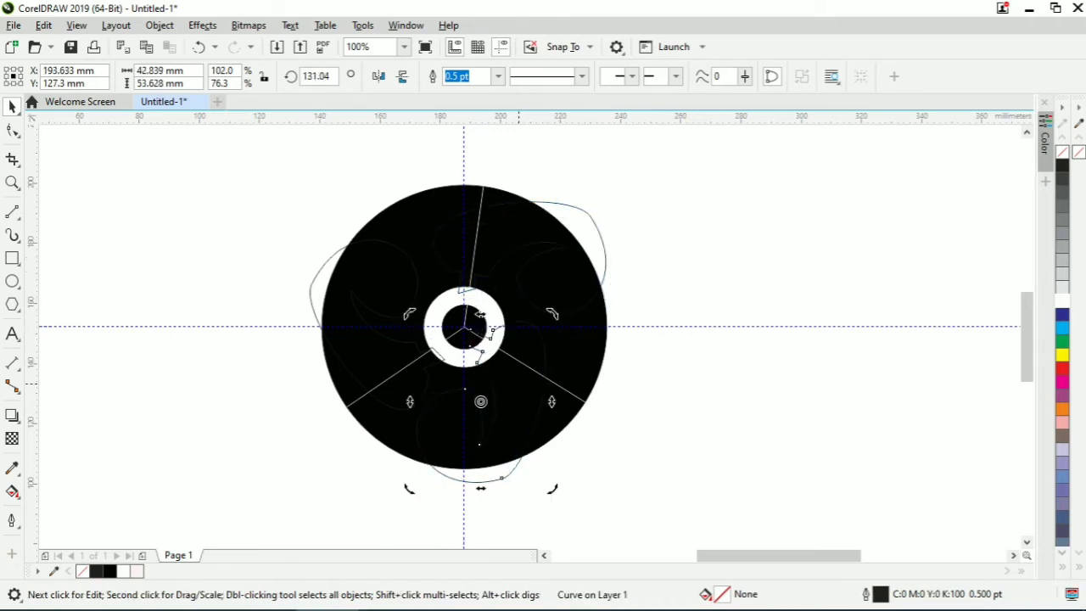
drag(519, 383, 542, 392)
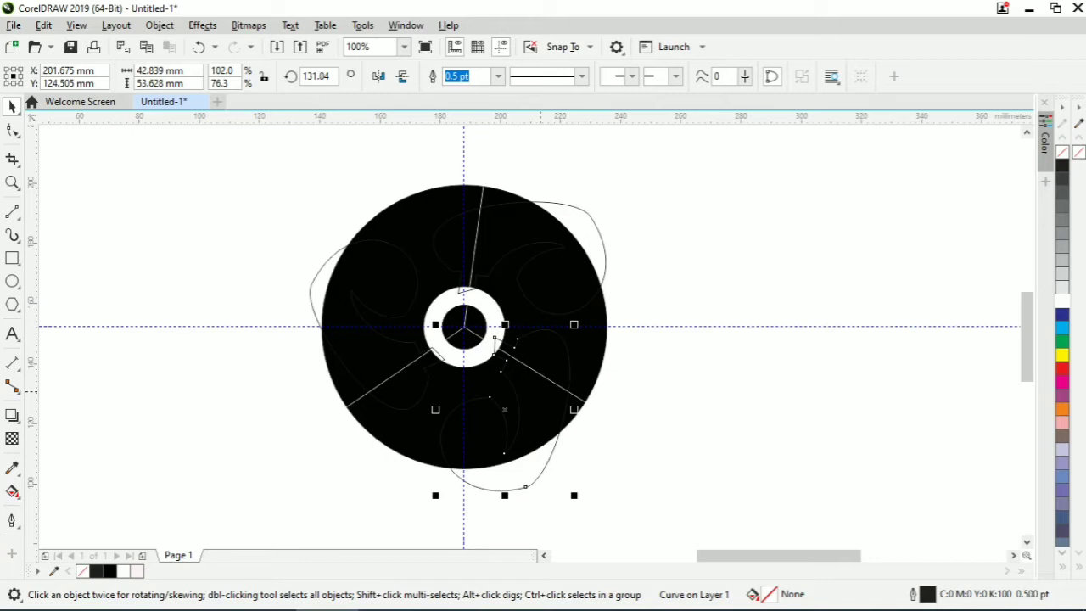
click(537, 409)
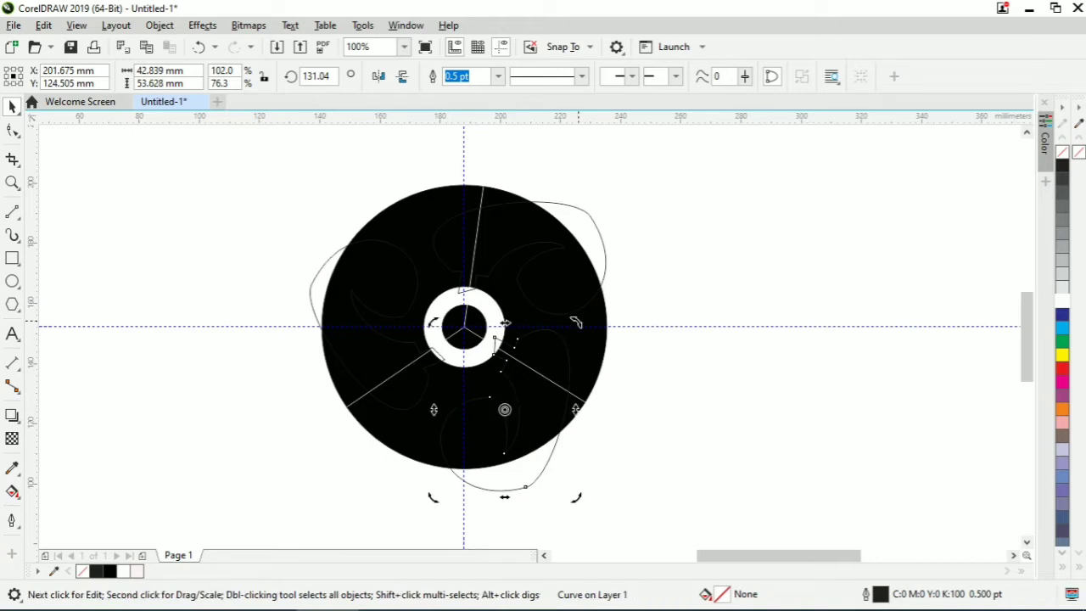
drag(577, 318, 578, 325)
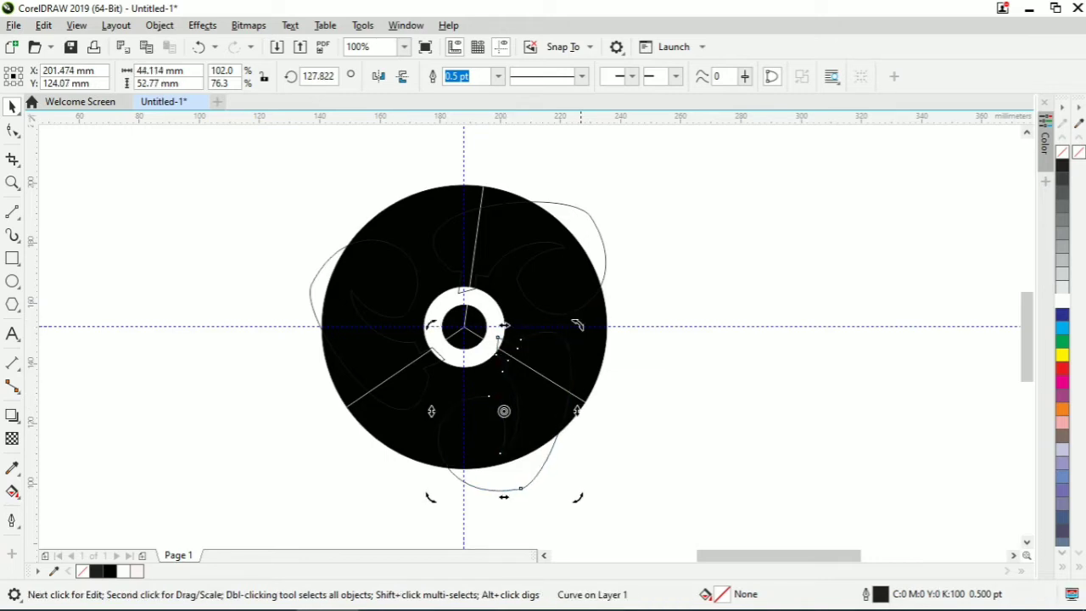
Step: Nudge the bottom curved outline about 0.7 mm left toward the disc's vertical centre line
key(Left)
key(Left)
key(Left)
key(Left)
key(Left)
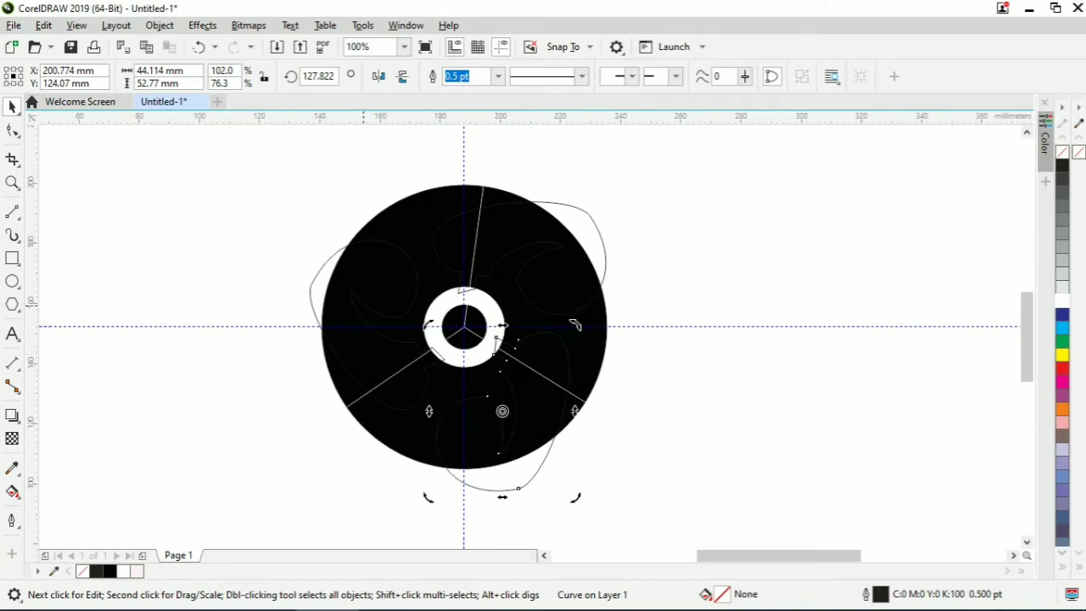
Step: Subtract each of the three curved outlines from the black disc using Back Minus Front
click(361, 300)
shift+click(405, 450)
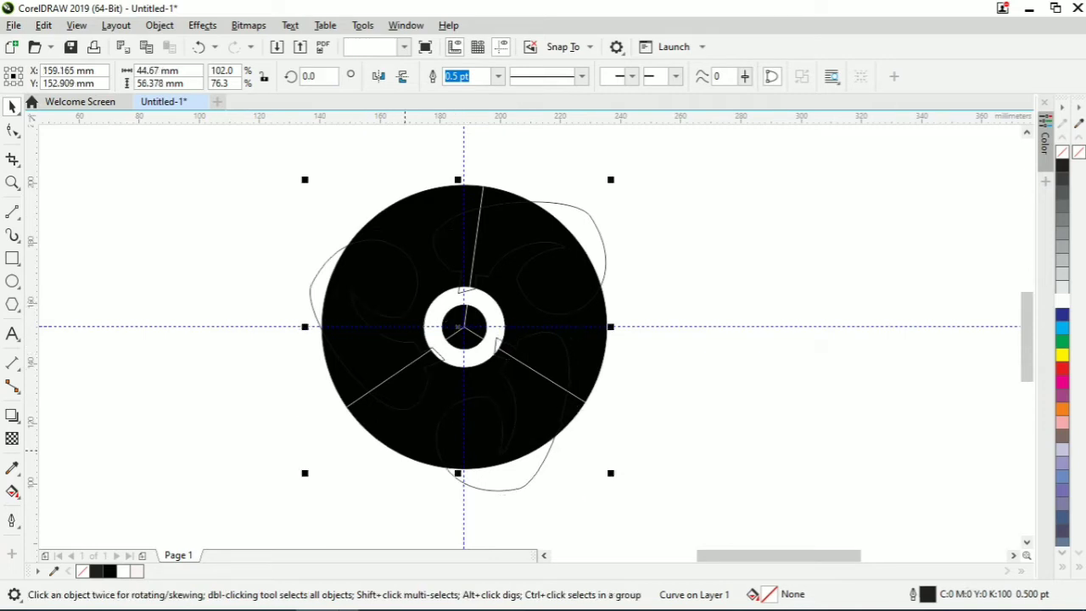
click(554, 77)
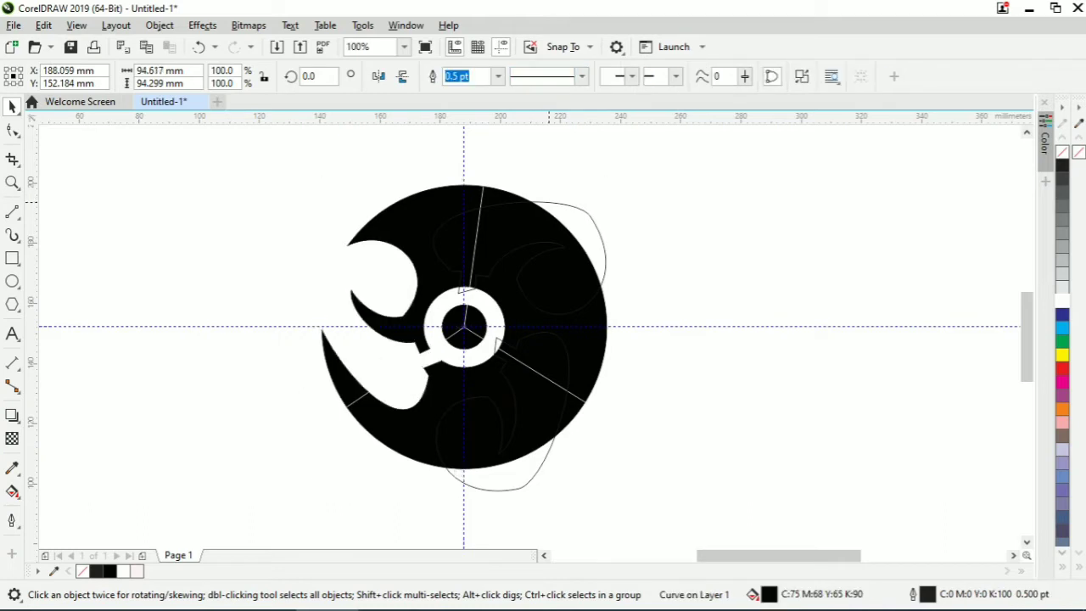
click(597, 228)
shift+click(551, 233)
click(581, 76)
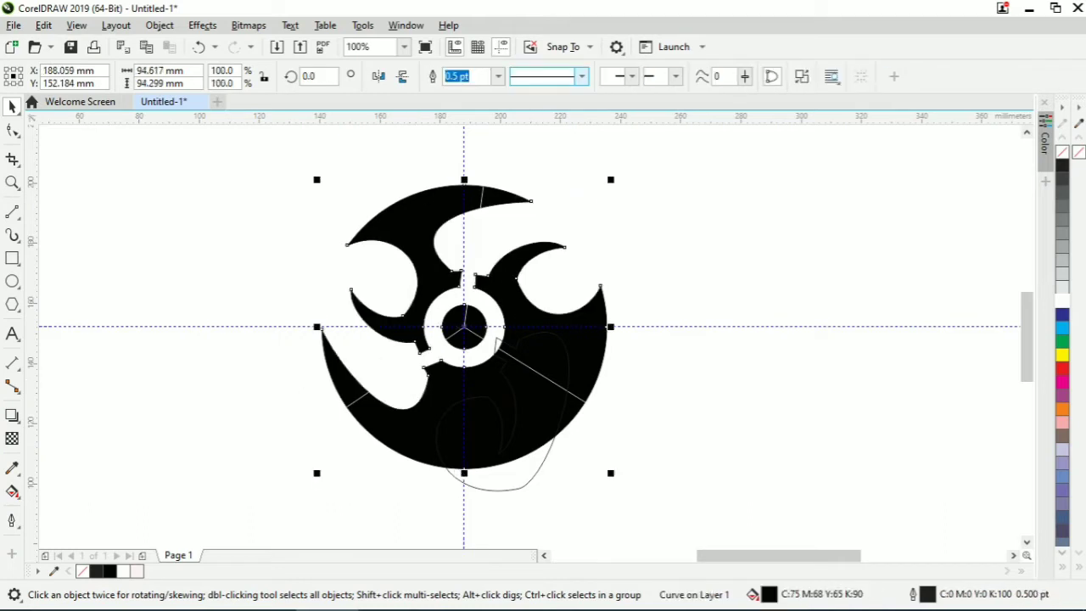
click(551, 446)
shift+click(537, 424)
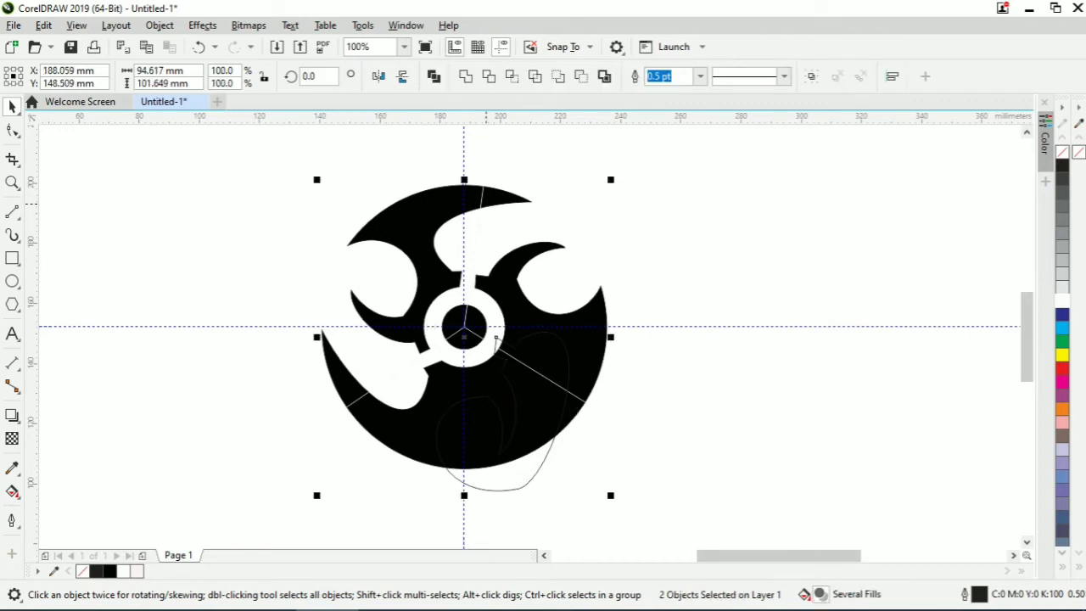
click(581, 77)
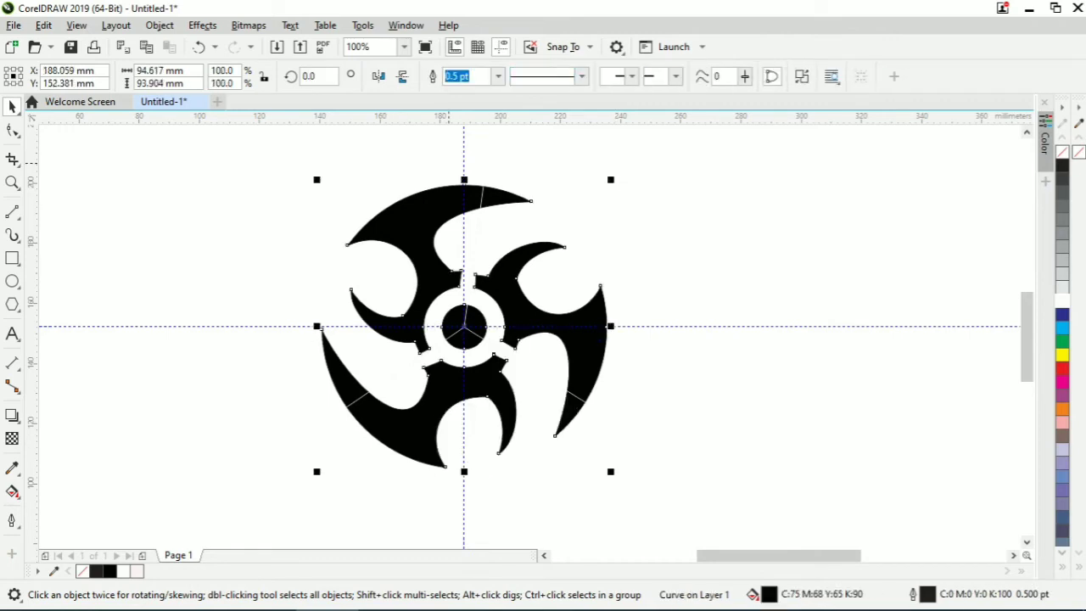
Step: Remove the white divider lines from the emblem and clear the horizontal and vertical guidelines
click(556, 383)
key(Escape)
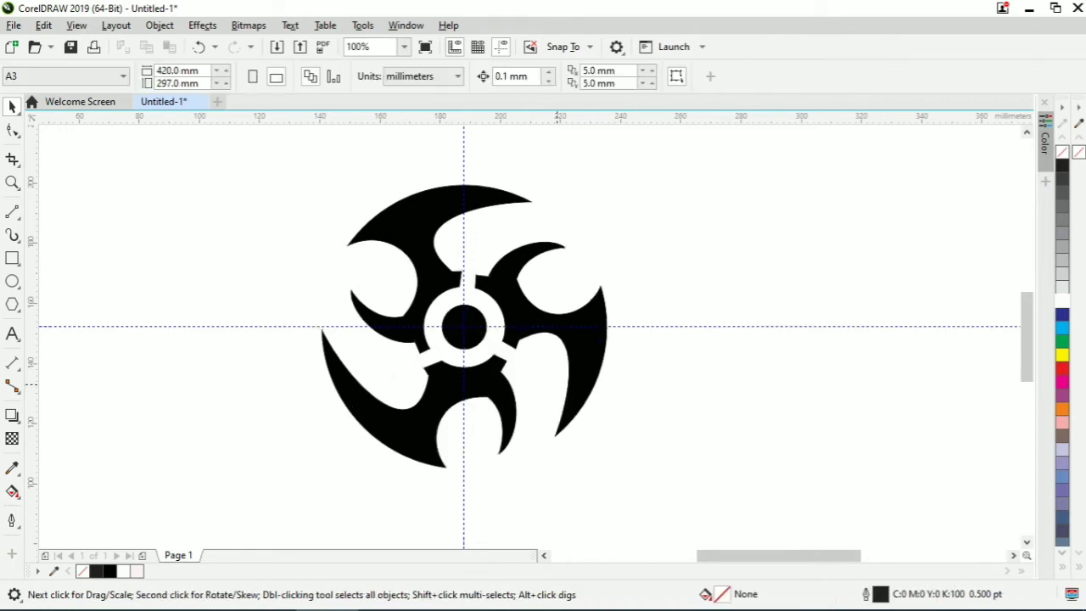
drag(628, 327, 617, 119)
drag(464, 323, 32, 326)
click(614, 344)
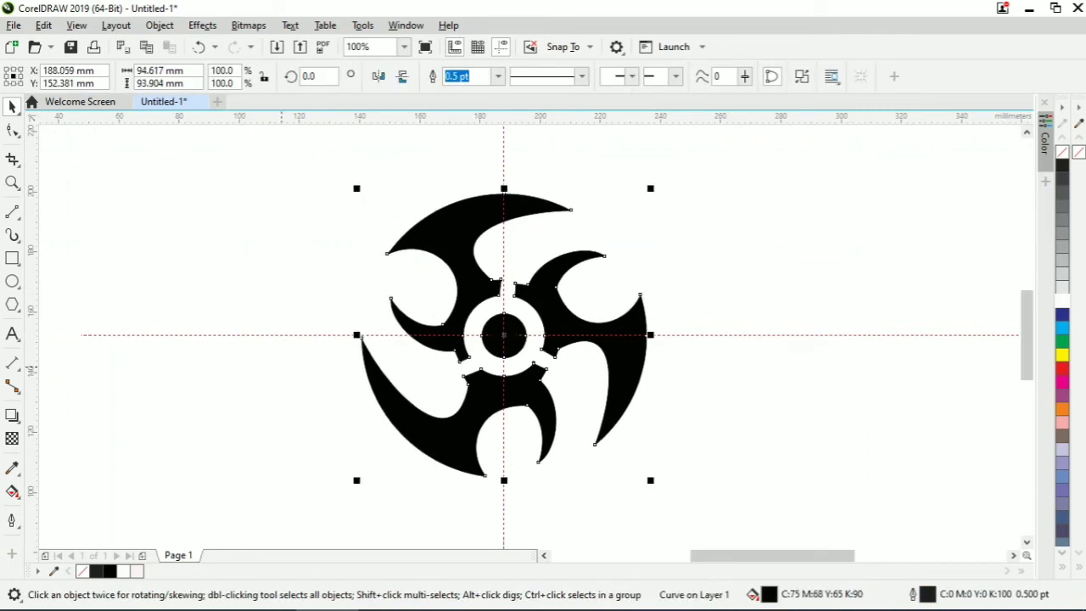
Step: Move the finished emblem up and left to about X 134 mm, Y 170 mm, leaving free space beside it
click(12, 182)
click(109, 76)
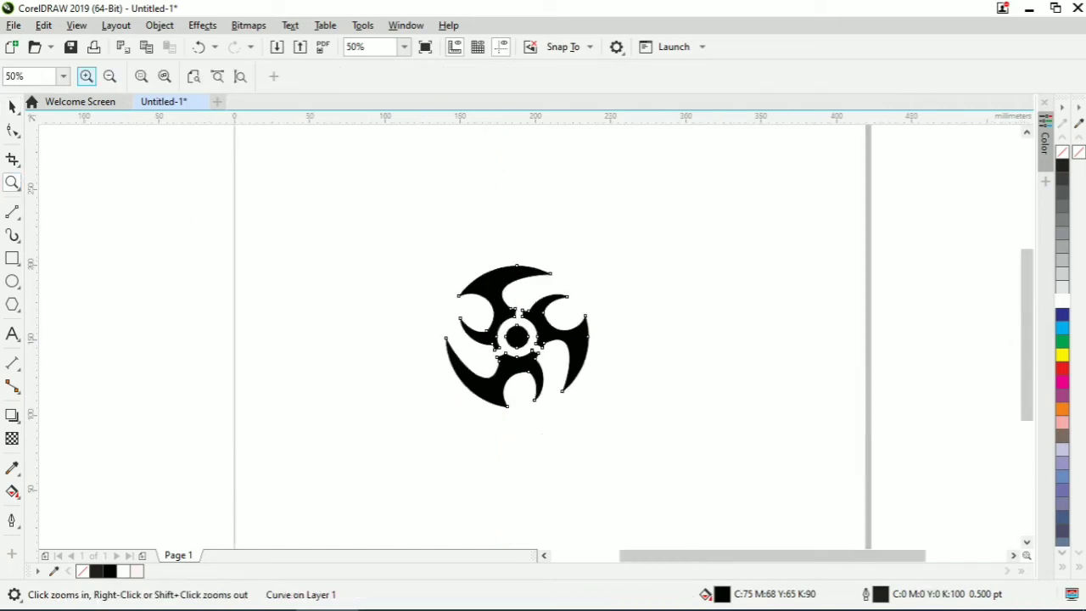
click(86, 76)
click(243, 305)
click(109, 77)
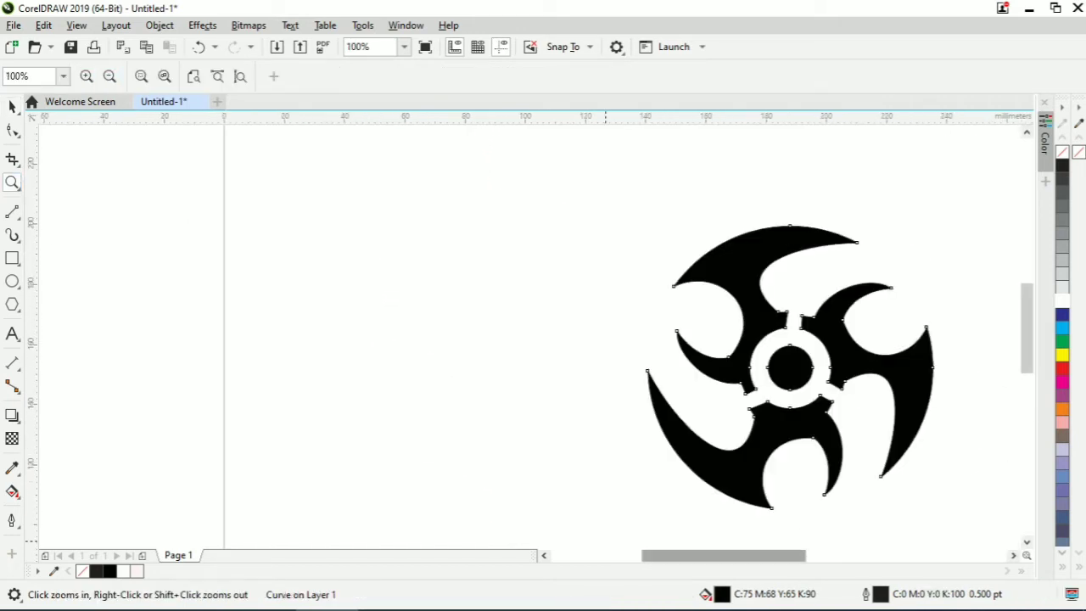
drag(695, 556, 732, 556)
click(12, 107)
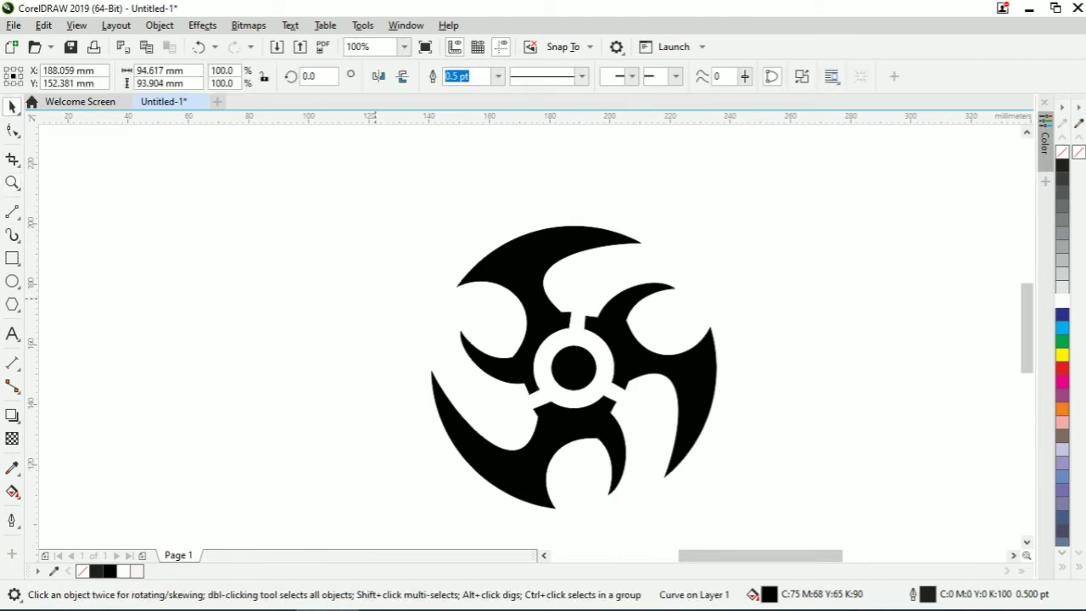
click(574, 365)
drag(573, 365, 411, 312)
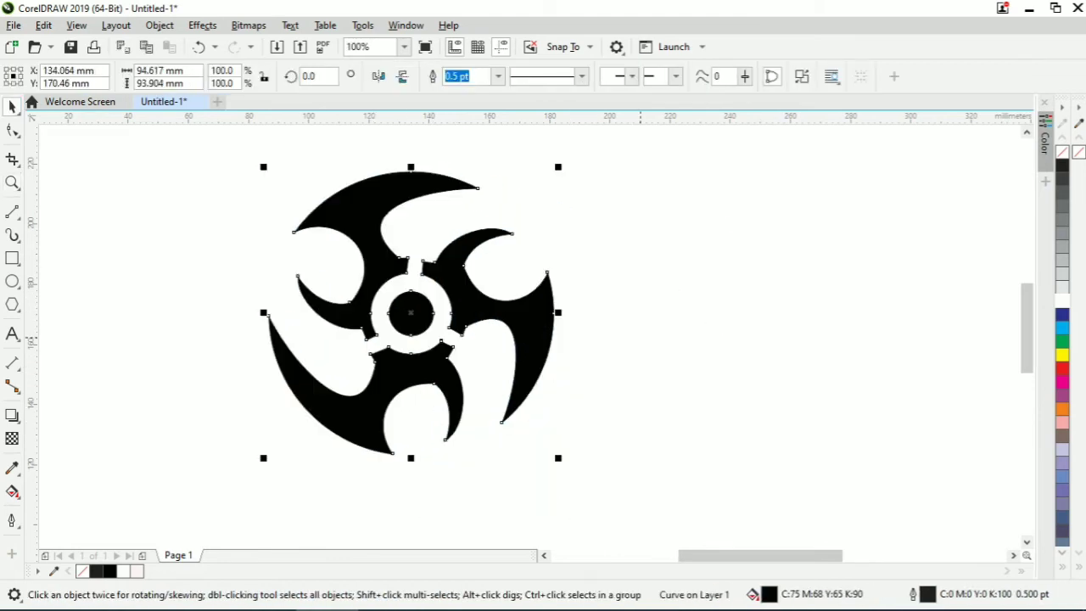
key(Escape)
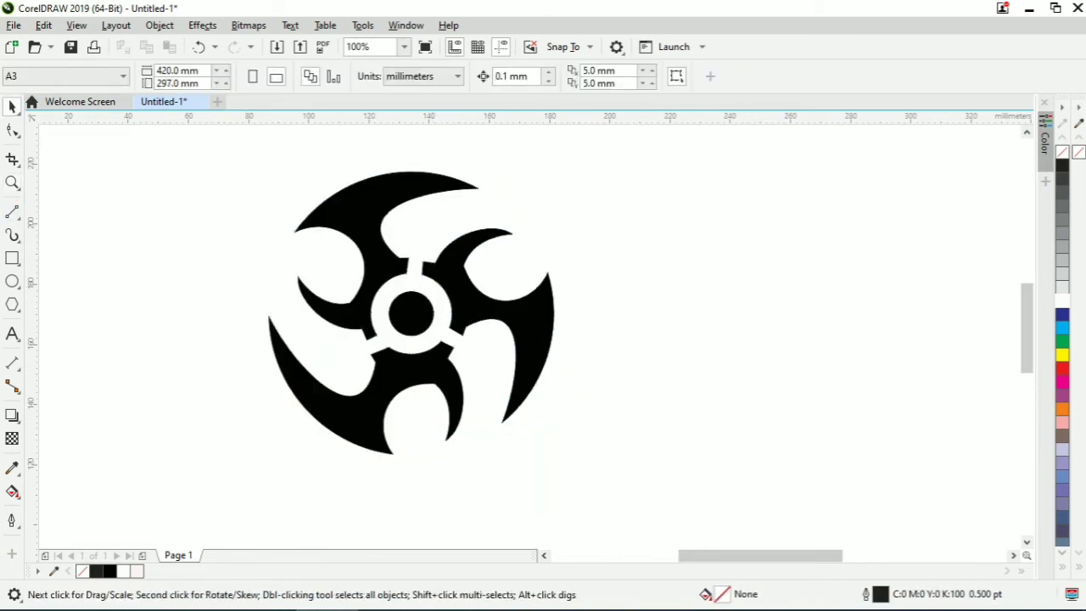
Step: Draw straight-line outlines of the letters Y and A beside the emblem, with a slanted crossbar across the A
key(F5)
drag(621, 265, 689, 329)
mouse_move(690, 328)
mouse_down()
mouse_move(683, 445)
mouse_move(711, 450)
mouse_move(711, 311)
mouse_move(776, 240)
mouse_up()
drag(776, 240, 747, 231)
mouse_move(747, 232)
mouse_down()
mouse_move(692, 296)
mouse_move(626, 239)
mouse_move(621, 268)
mouse_up()
drag(735, 404, 793, 267)
drag(793, 267, 777, 296)
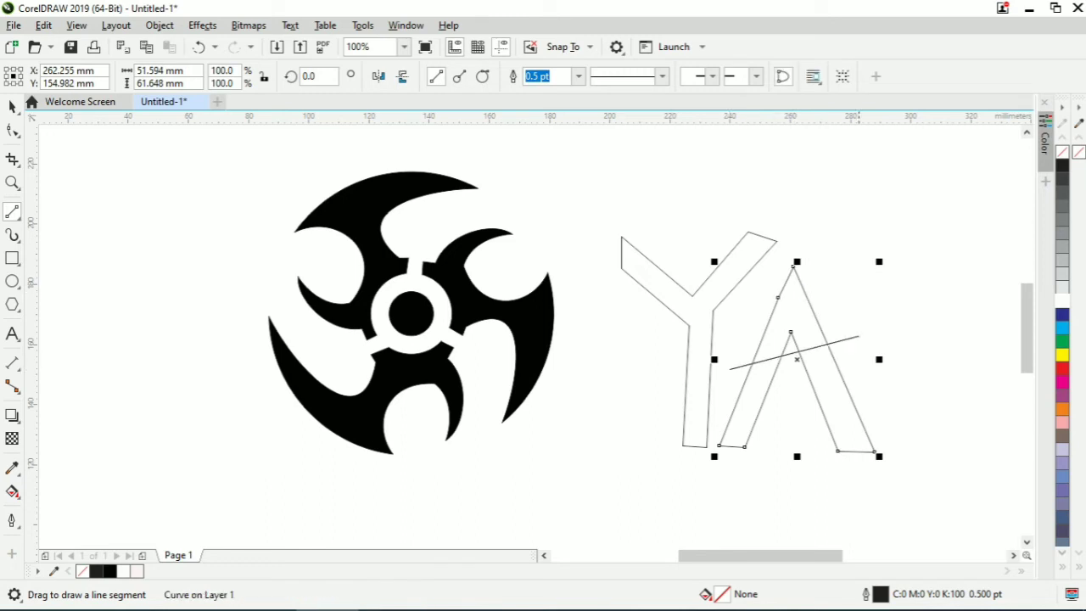
mouse_move(858, 337)
mouse_down()
mouse_move(887, 319)
mouse_move(899, 352)
mouse_move(717, 408)
mouse_up()
drag(716, 408, 730, 369)
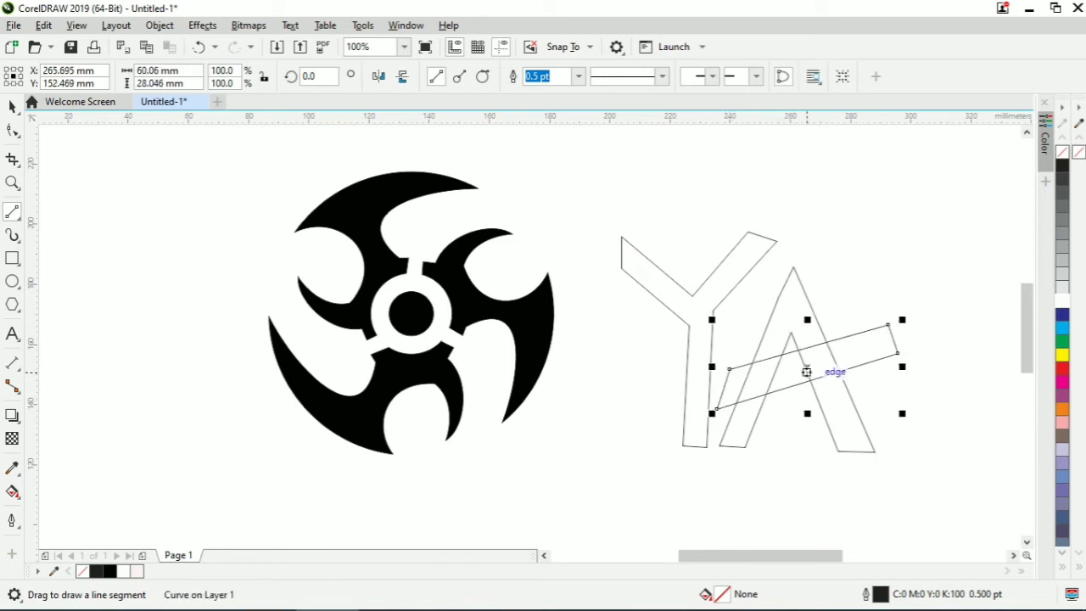
Step: Scale the Y and A outlines together to about 37 by 29 mm and move them beside the emblem's upper-right edge
click(12, 107)
drag(585, 175, 933, 479)
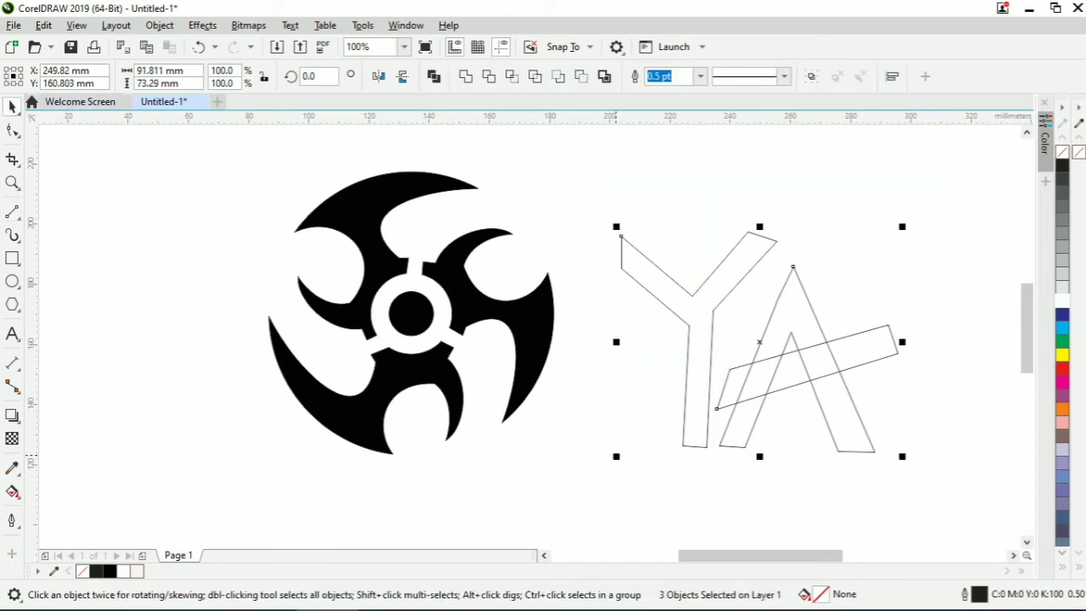
drag(617, 457, 786, 319)
drag(857, 287, 591, 216)
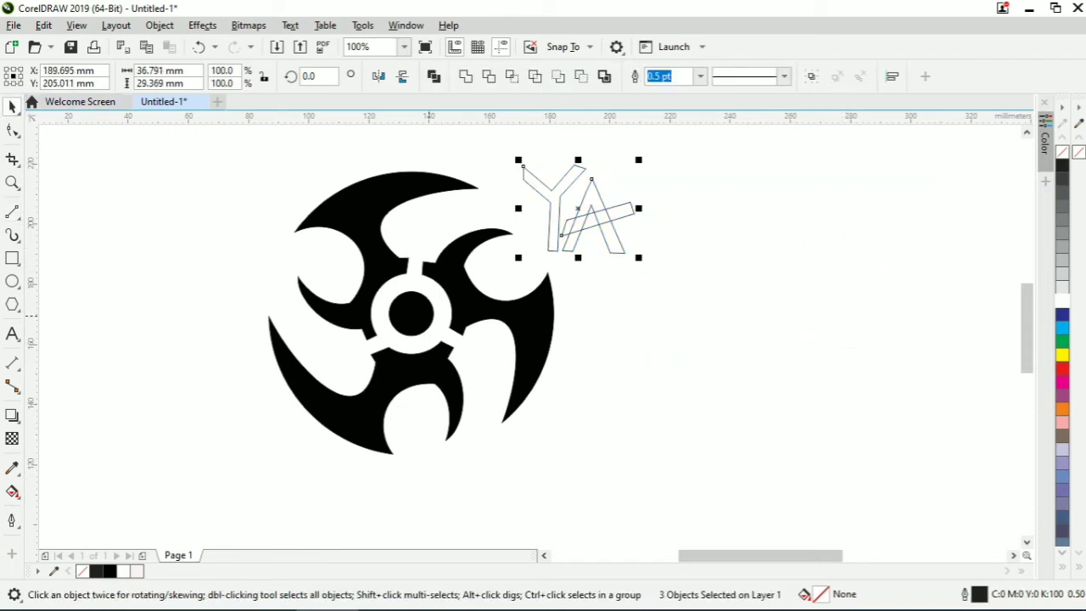
Step: Draw a closed straight-line outline of the letter K, about 45 by 57 mm, below the YA lettering
key(space)
mouse_move(662, 338)
mouse_down()
mouse_move(644, 481)
mouse_move(667, 479)
mouse_up()
drag(667, 479, 719, 486)
mouse_move(720, 485)
mouse_down()
mouse_move(749, 486)
mouse_move(689, 401)
mouse_up()
drag(689, 401, 779, 347)
mouse_move(779, 347)
mouse_down()
mouse_move(741, 345)
mouse_move(679, 384)
mouse_up()
mouse_move(678, 384)
mouse_down()
mouse_move(689, 314)
mouse_move(664, 336)
mouse_up()
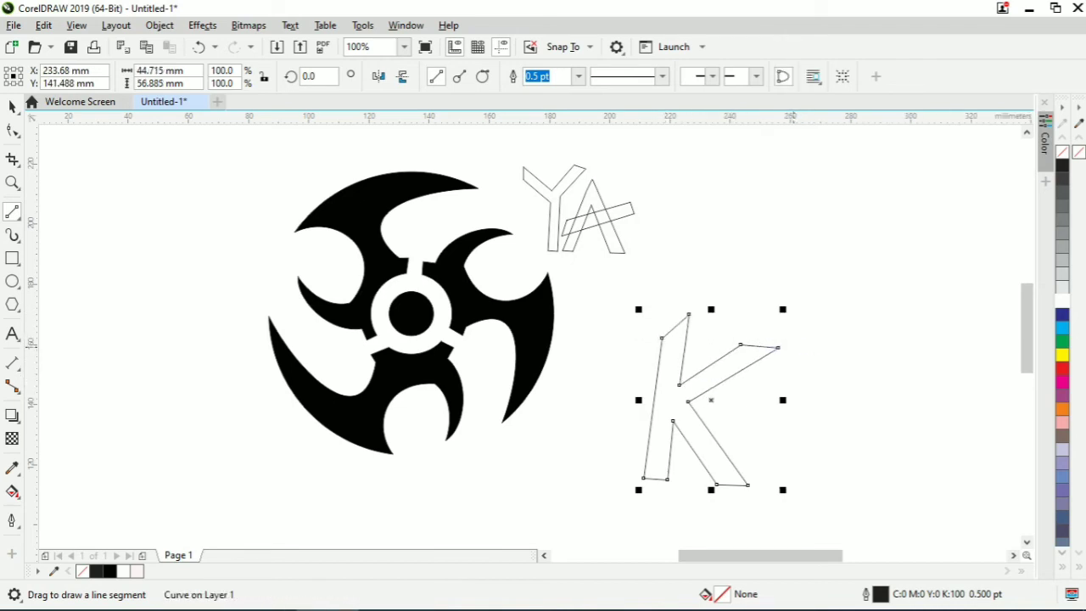
Step: Draw a closed straight-line outline of the letter U, about 37 by 49 mm, beside the K
drag(792, 346, 778, 477)
drag(779, 476, 865, 485)
mouse_move(865, 486)
mouse_down()
mouse_move(890, 339)
mouse_move(862, 348)
mouse_move(840, 465)
mouse_move(807, 407)
mouse_move(819, 337)
mouse_move(793, 346)
mouse_up()
Step: Scale the K and U outlines together to about 41 by 29 mm and place them directly after YA
key(space)
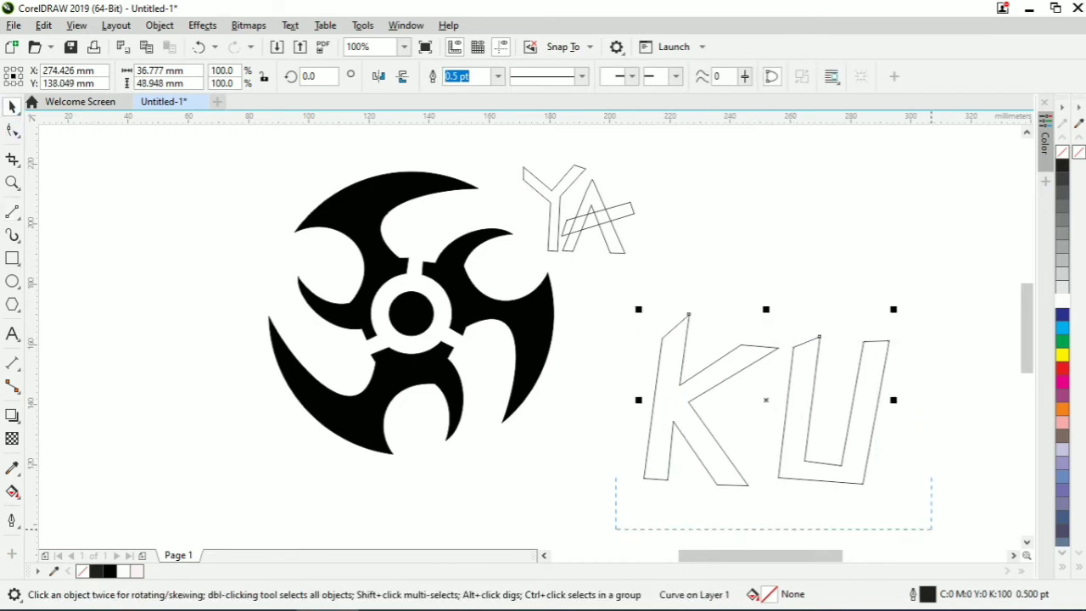
drag(639, 491, 760, 406)
drag(826, 357, 698, 212)
Step: Draw a closed straight-line outline of the letter Z, about 46 by 35 mm, below the YAKU lettering
key(space)
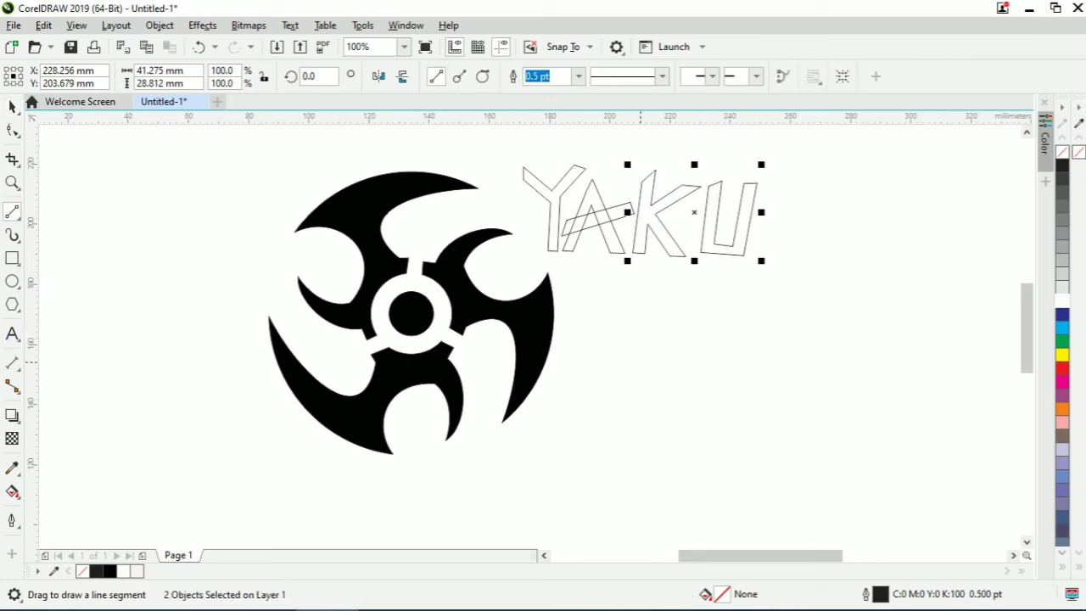
mouse_move(637, 364)
mouse_down()
mouse_move(746, 364)
mouse_move(668, 440)
mouse_move(650, 440)
mouse_move(766, 439)
mouse_move(744, 442)
mouse_move(745, 467)
mouse_up()
mouse_move(745, 467)
mouse_down()
mouse_move(605, 468)
mouse_move(643, 426)
mouse_up()
mouse_move(688, 385)
mouse_down()
mouse_move(608, 383)
mouse_move(611, 363)
mouse_up()
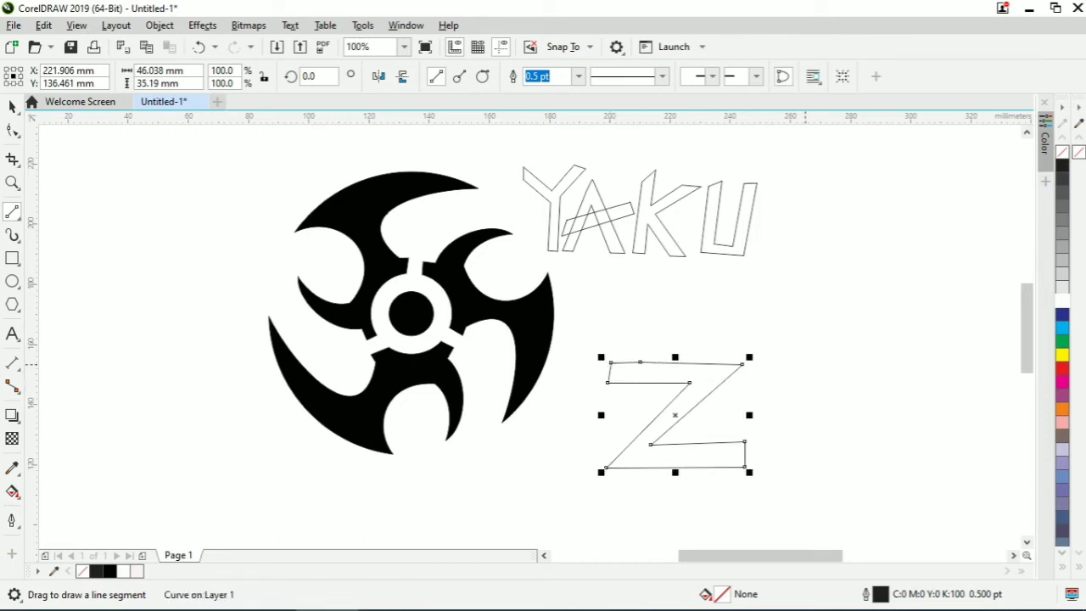
Step: Place a copy of the A with its crossbar to the right of the Z and enlarge it to match
key(space)
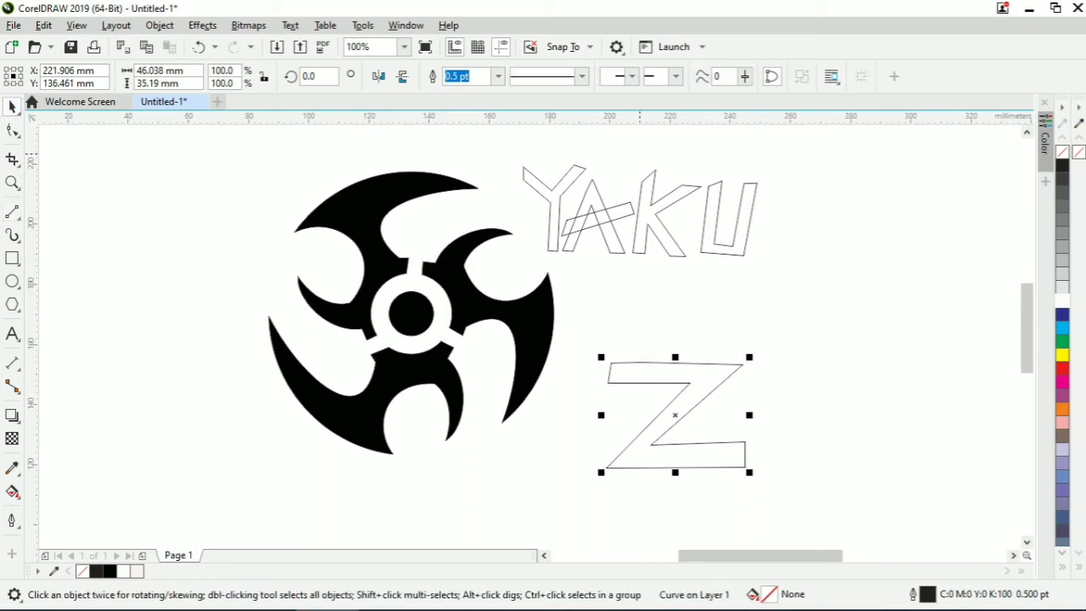
drag(558, 154, 642, 303)
drag(606, 218, 835, 393)
drag(795, 439, 746, 487)
drag(812, 414, 819, 412)
drag(753, 486, 759, 479)
Step: Scale the Z and A together to about 58 by 25 mm and place them after the U to complete YAKUZA
drag(583, 306, 917, 505)
drag(603, 479, 696, 438)
drag(787, 397, 823, 218)
drag(741, 250, 764, 246)
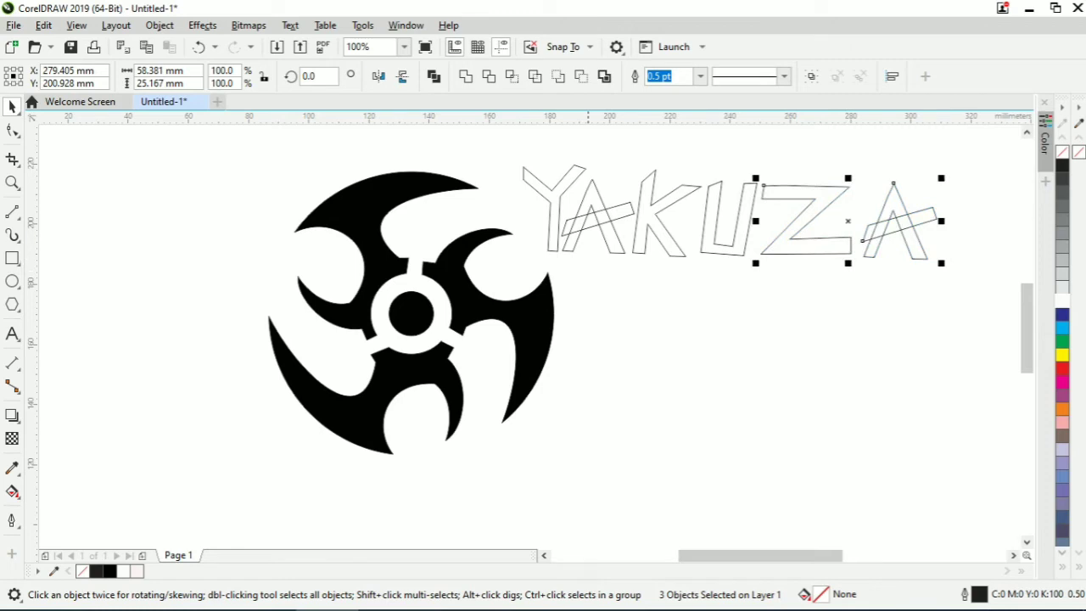
Step: Apply a red fill and red outline to all the YAKUZA lettering pieces and group them
click(564, 191)
drag(509, 140, 965, 338)
right_click(1061, 368)
click(1062, 368)
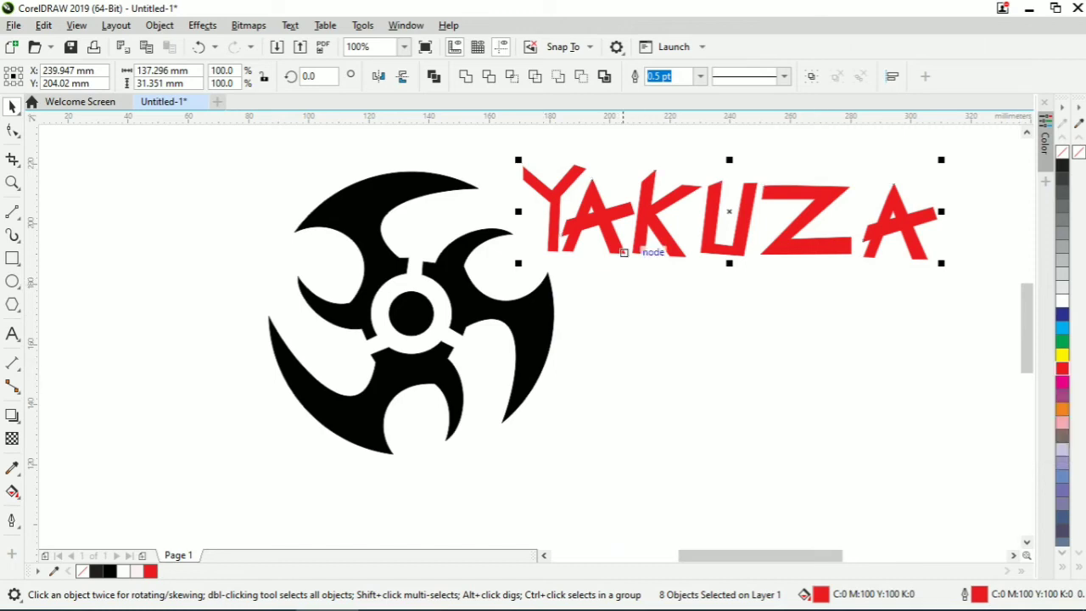
key(ctrl+g)
Step: Move the lettering group down below the emblem's centre and scale the emblem to about 63.9%
drag(721, 212, 679, 363)
click(376, 283)
drag(265, 458, 368, 357)
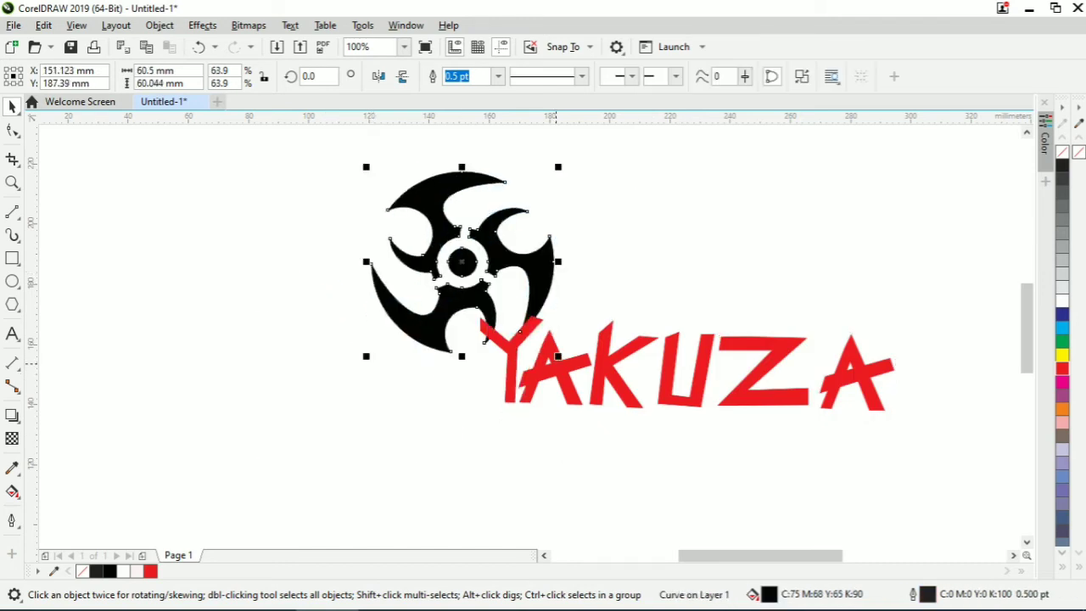
Step: Enlarge the lettering group to about 126.4% and move it up and left across the emblem's lower part
click(514, 391)
drag(476, 414, 364, 441)
drag(643, 383, 483, 318)
Step: Move the emblem up above the middle of the lettering, to about X 147 mm, Y 207 mm
click(441, 187)
drag(441, 186, 430, 142)
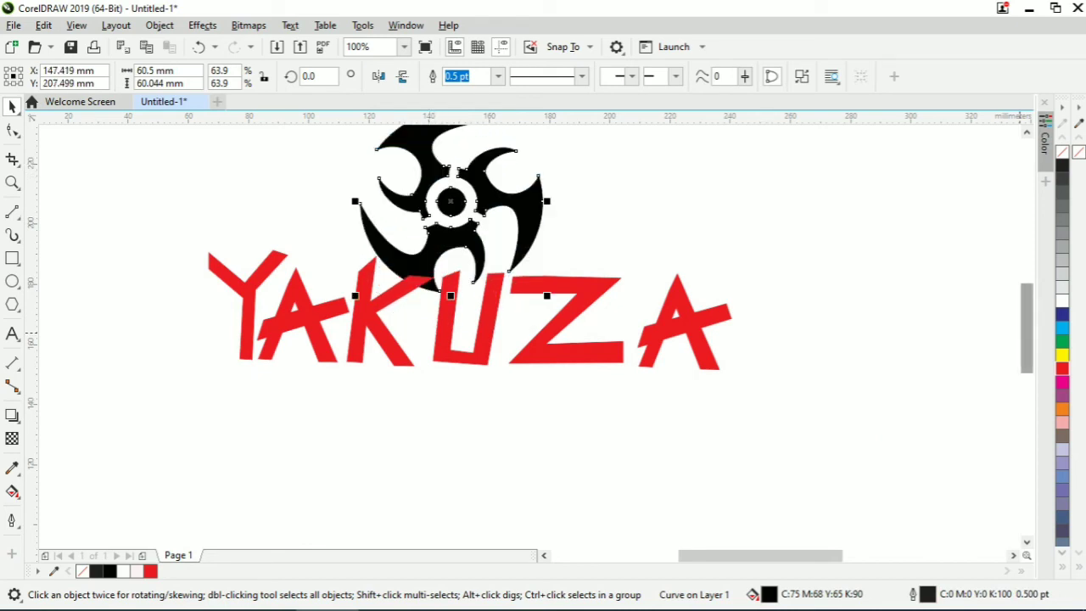
scroll(547, 386, up, 2)
Step: Try other shades of red for the lettering group's uniform fill
click(551, 393)
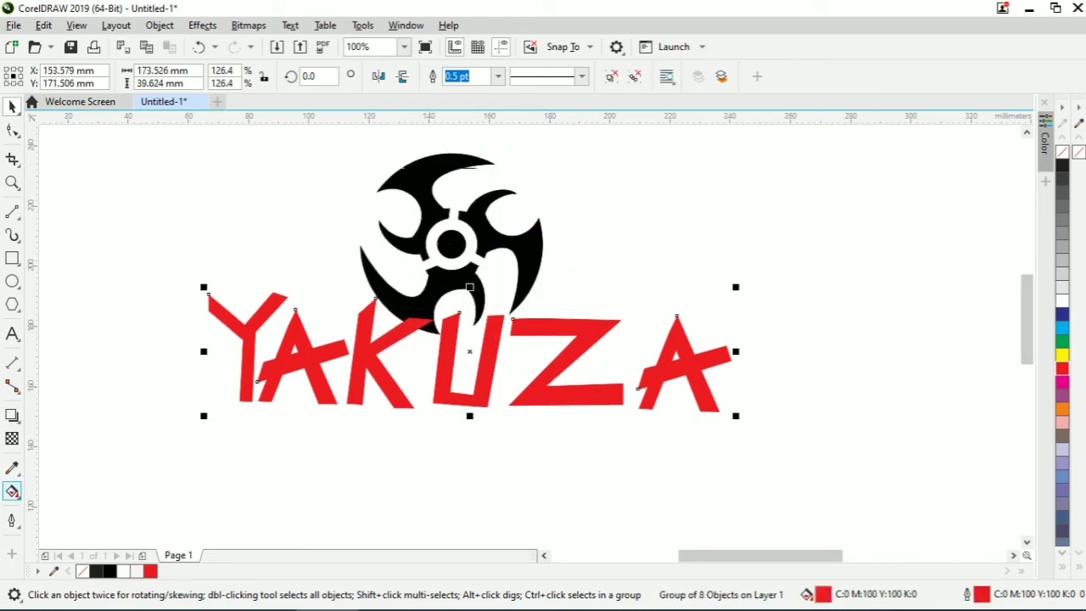
click(12, 490)
click(230, 76)
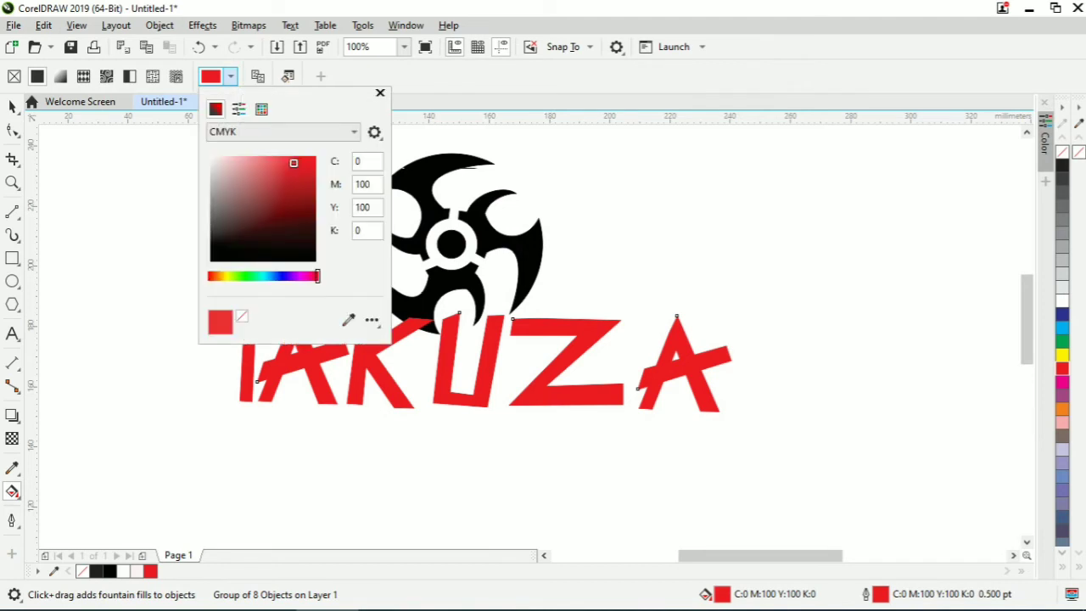
mouse_move(314, 167)
mouse_down()
mouse_move(301, 210)
mouse_move(316, 157)
mouse_up()
click(790, 422)
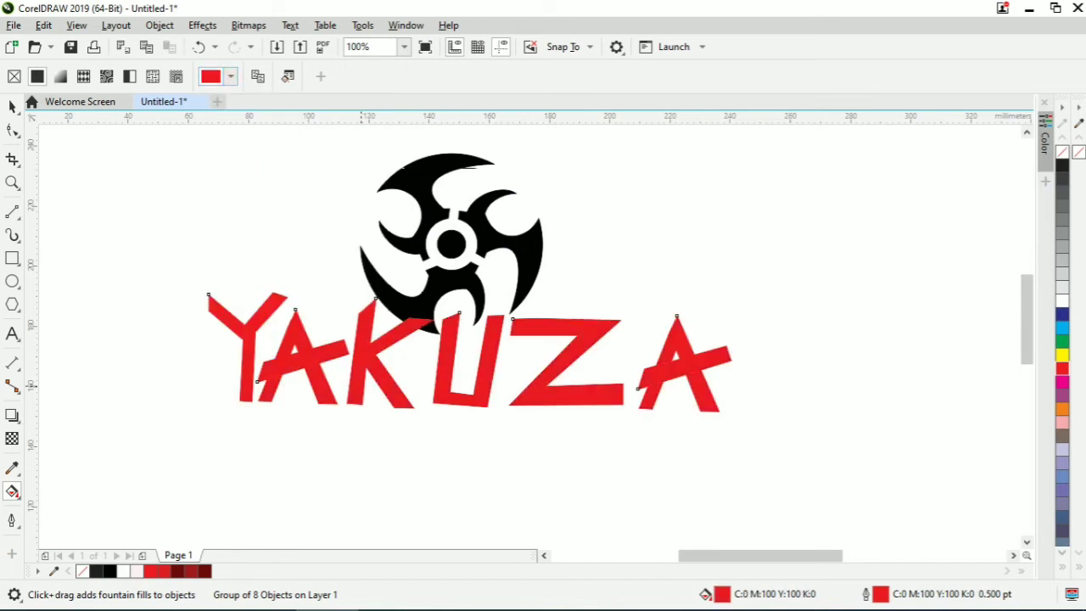
Step: Enlarge the lettering group to about 134.4% and move it slightly down beneath the emblem
click(12, 107)
drag(204, 416, 170, 423)
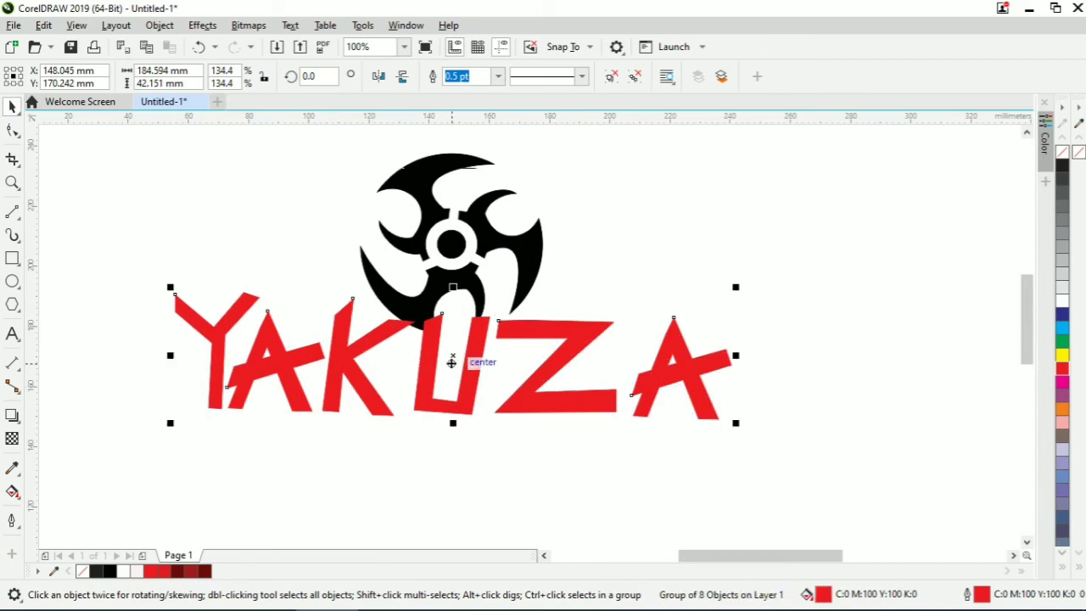
drag(451, 355, 460, 373)
Step: Add a drop shadow to the lettering group with Outside feathering direction and a feathering of 6
click(12, 415)
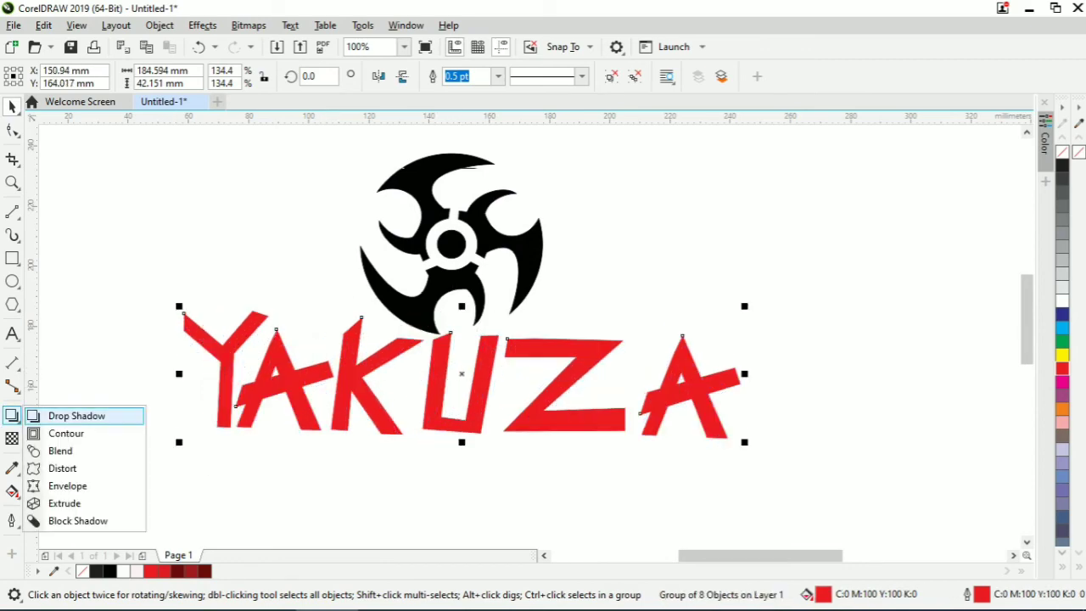
click(59, 415)
drag(462, 311, 461, 428)
click(402, 75)
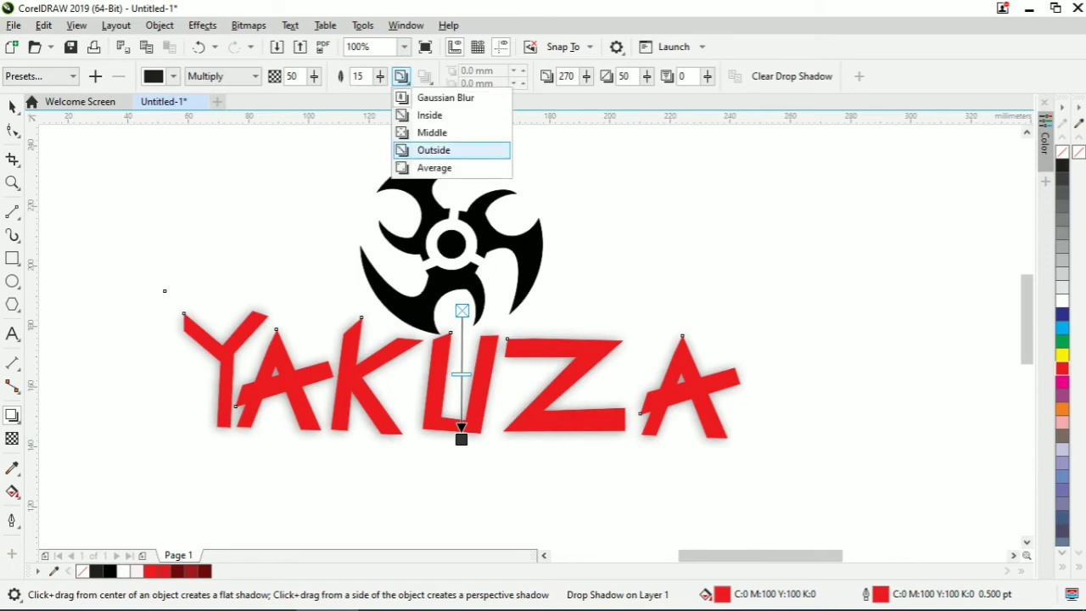
click(431, 149)
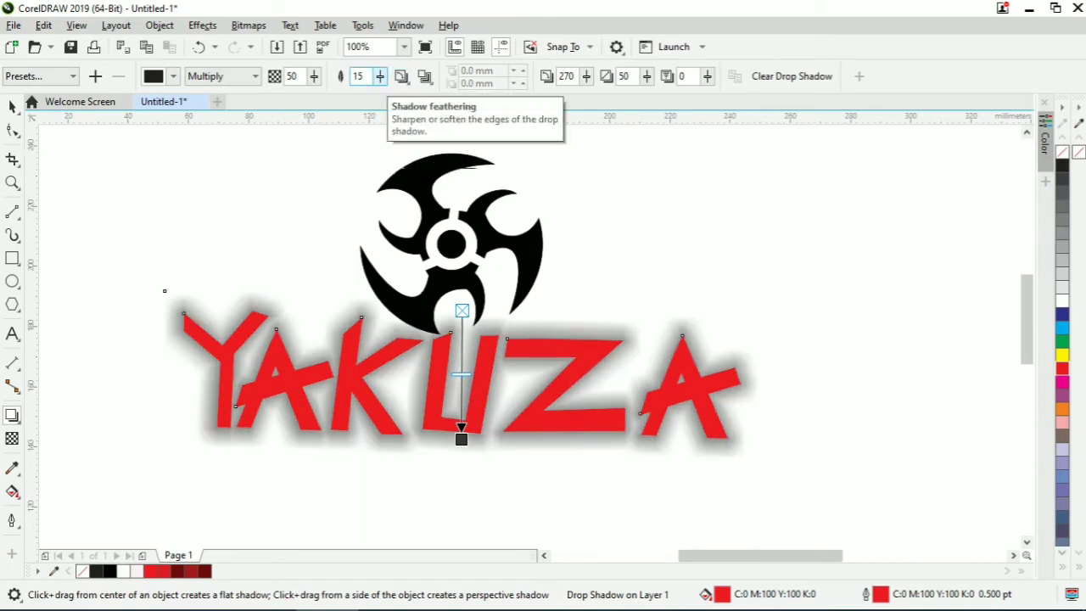
click(380, 77)
drag(376, 96, 373, 96)
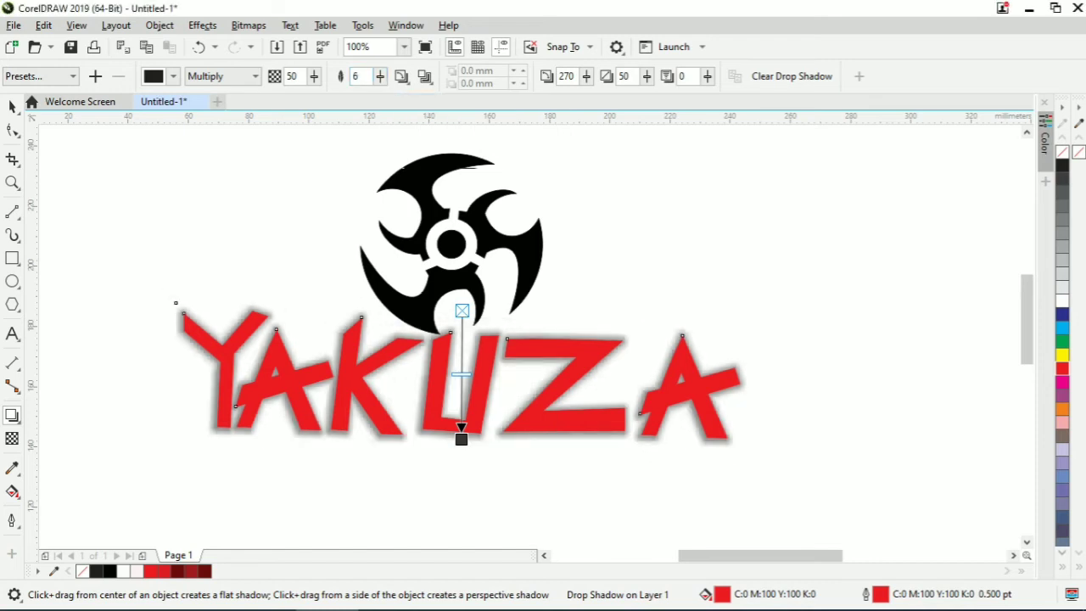
Step: Move the emblem above the lettering's final Z and A, to about X 223 mm, Y 199 mm
click(12, 107)
drag(451, 245, 684, 271)
drag(733, 246, 729, 243)
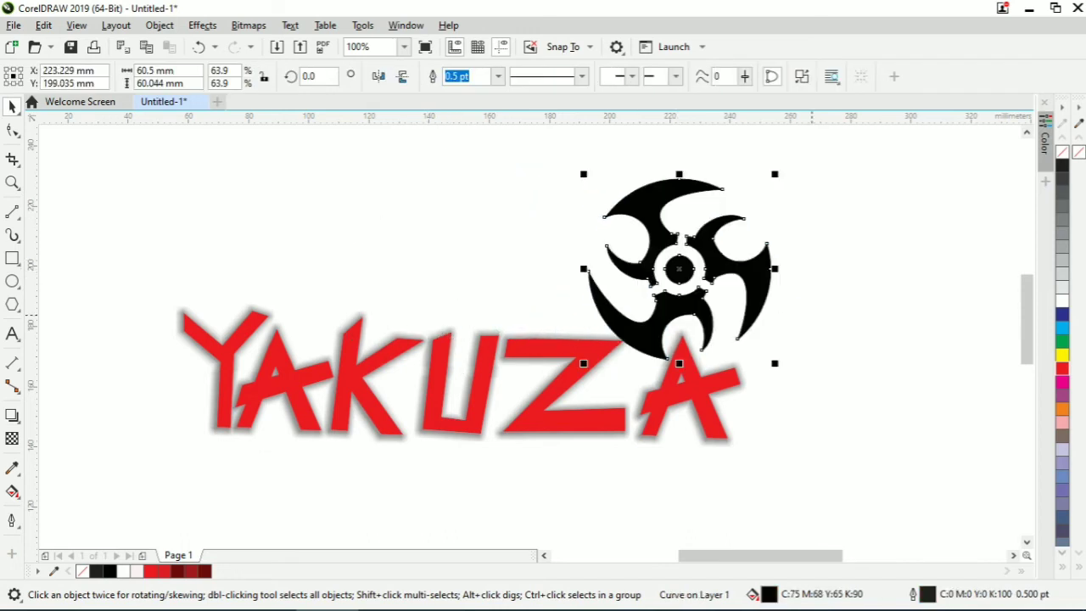
Step: Add a drop shadow to the emblem with Outside feathering direction and a feathering of 6
click(12, 415)
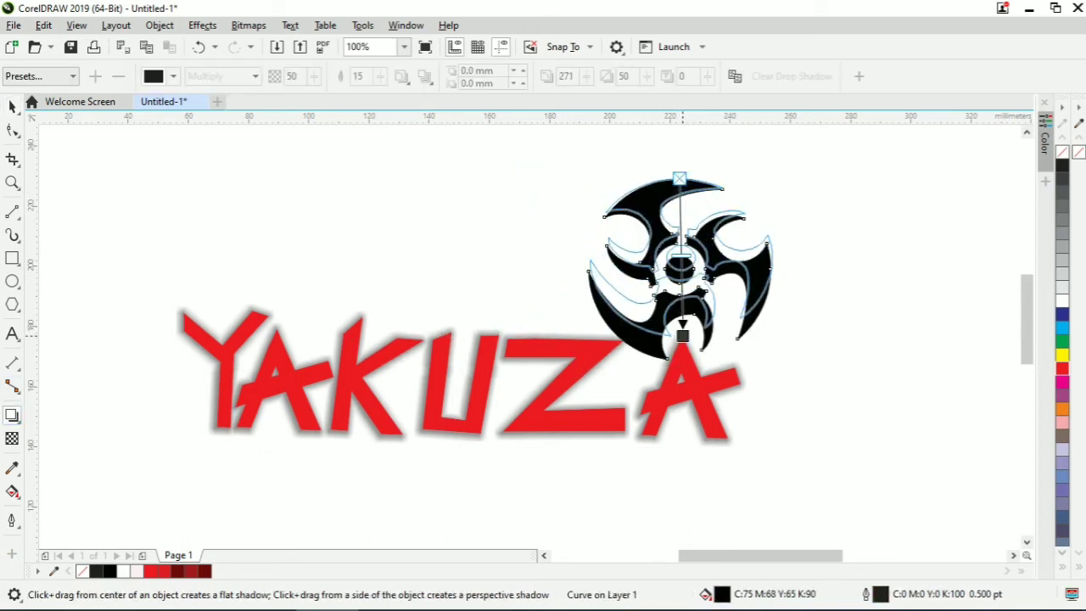
drag(679, 180, 680, 360)
click(401, 77)
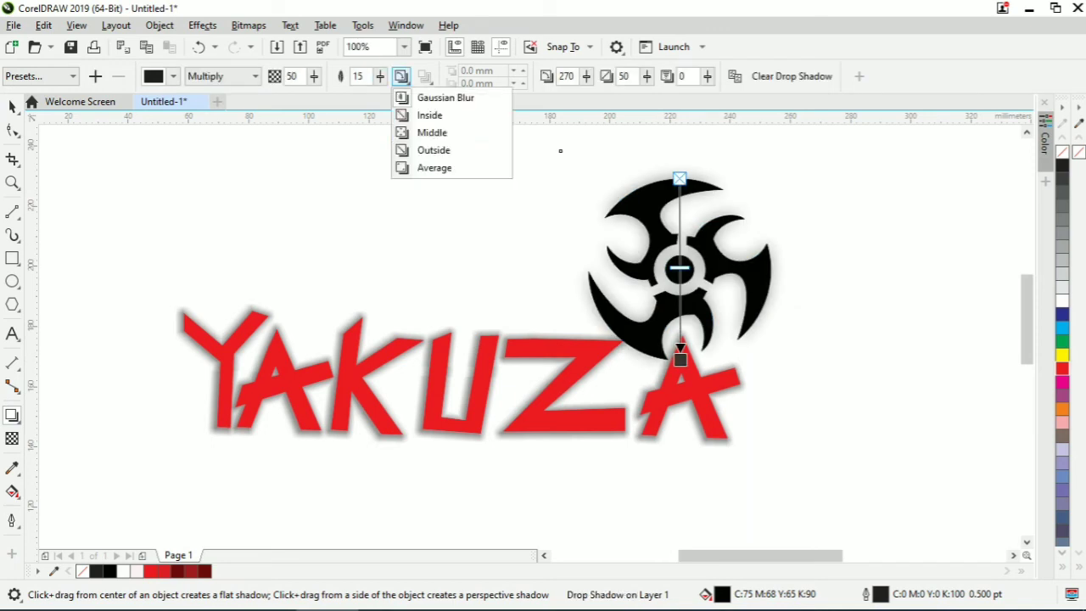
click(435, 150)
click(380, 77)
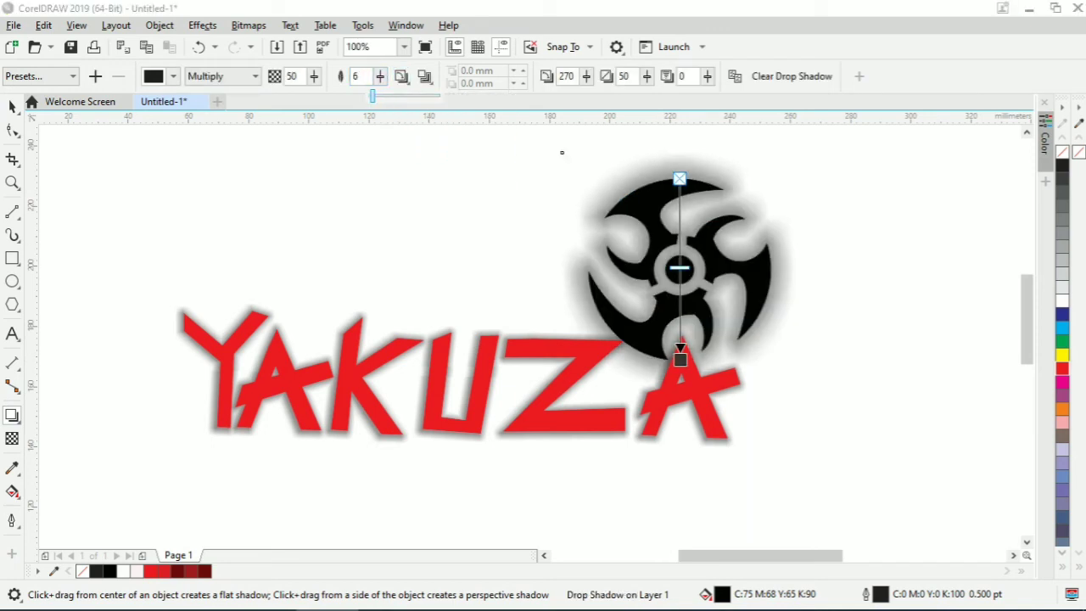
click(562, 153)
drag(381, 76, 378, 78)
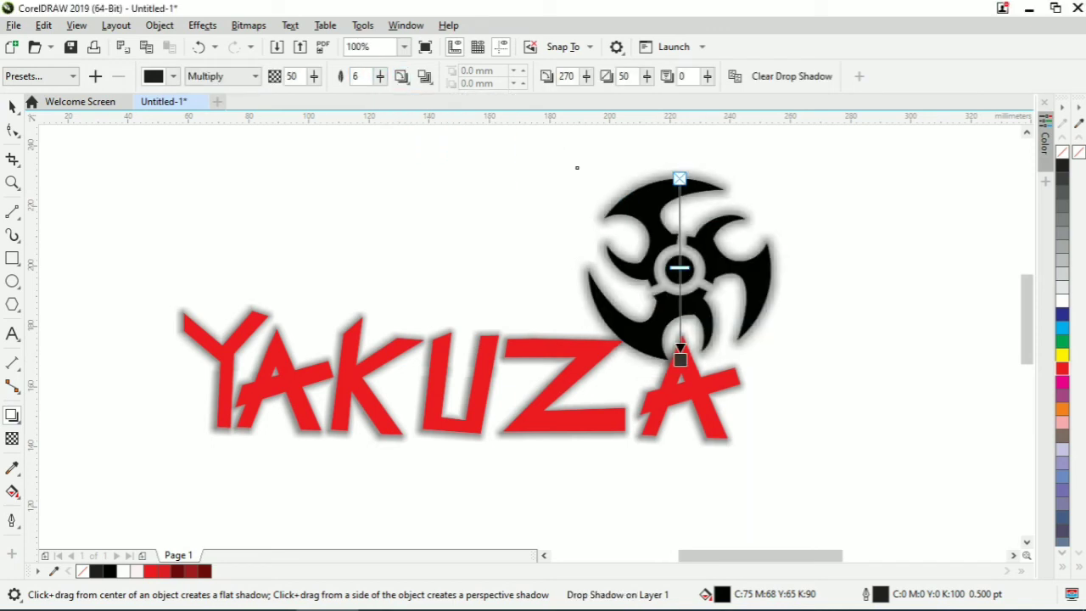
click(383, 187)
key(space)
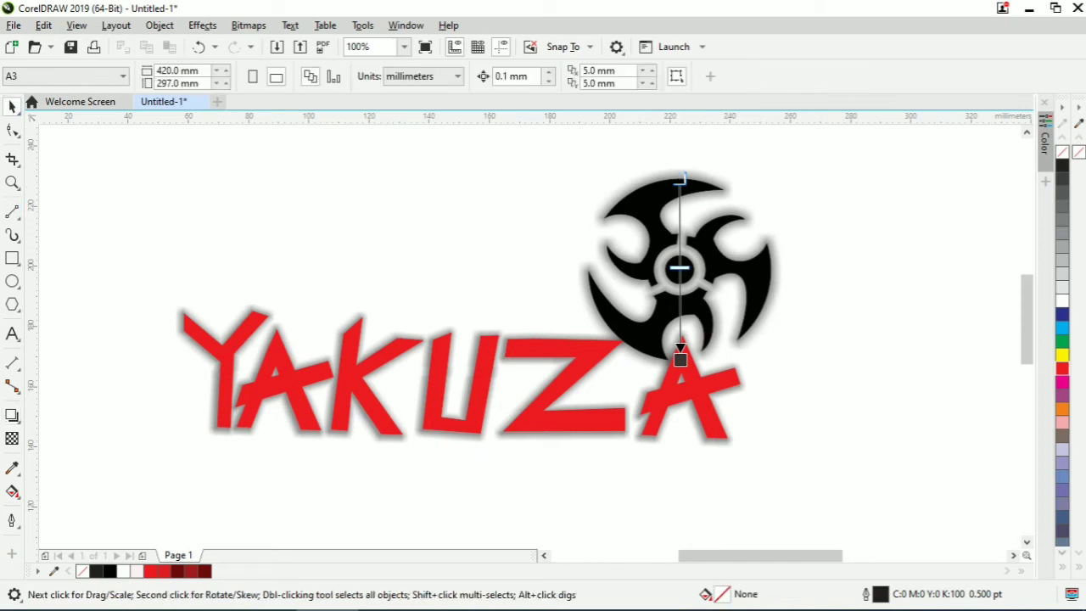
Step: Try spraying an Artistic Media Footprint pattern diagonally across the lettering toward the emblem, and undo it
click(12, 234)
click(76, 235)
click(214, 76)
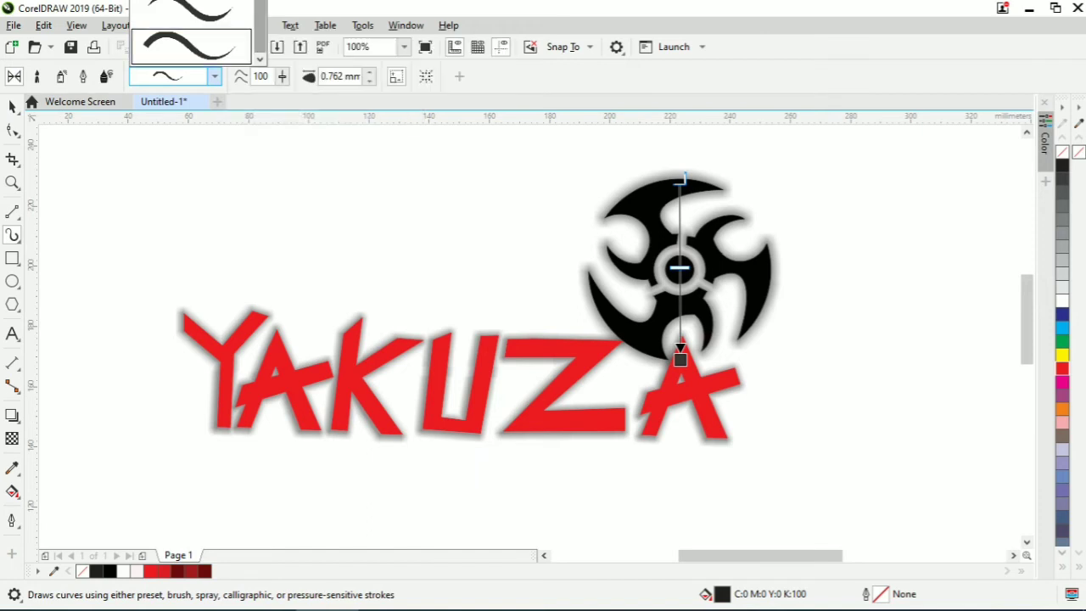
drag(259, 43, 260, 7)
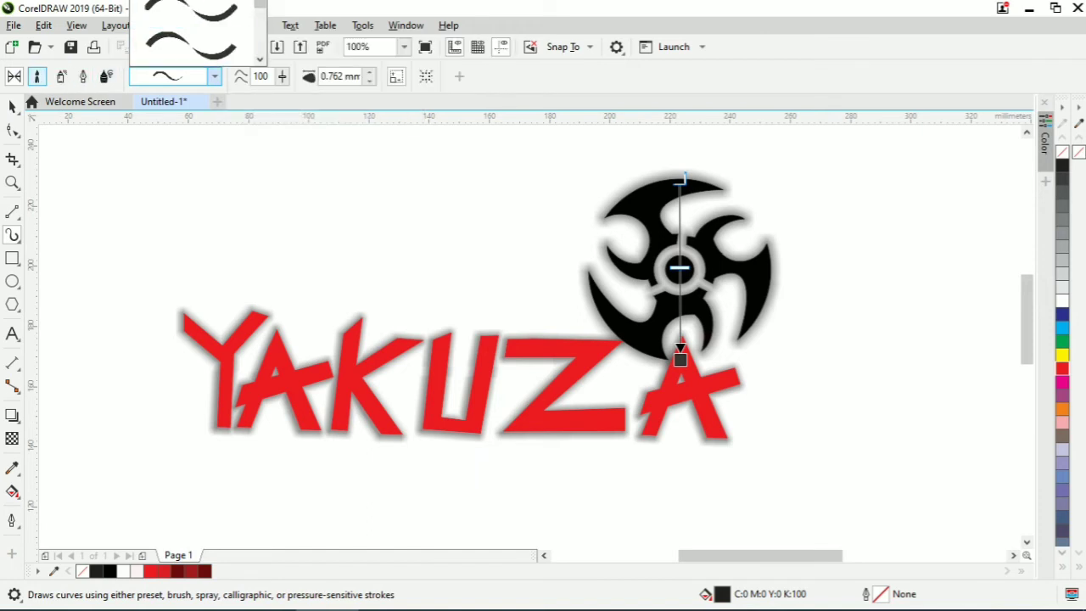
click(37, 76)
click(60, 77)
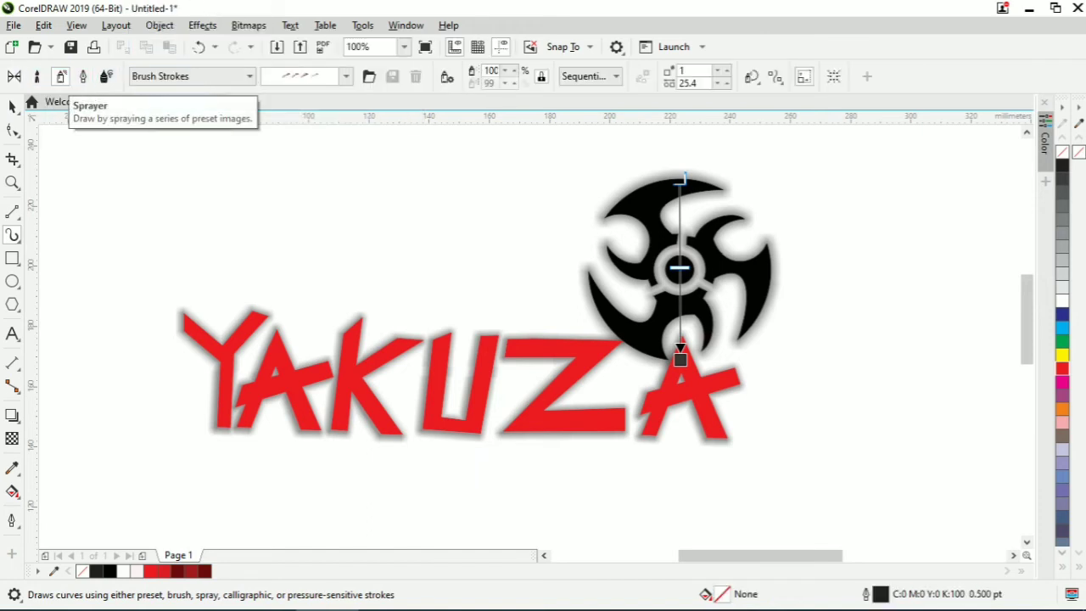
click(248, 76)
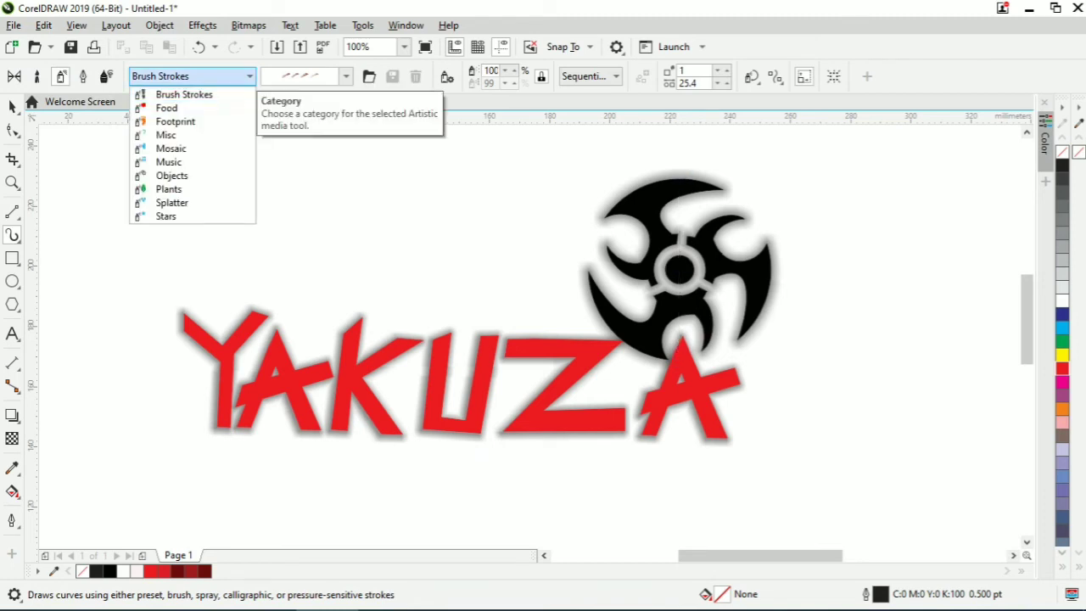
click(175, 121)
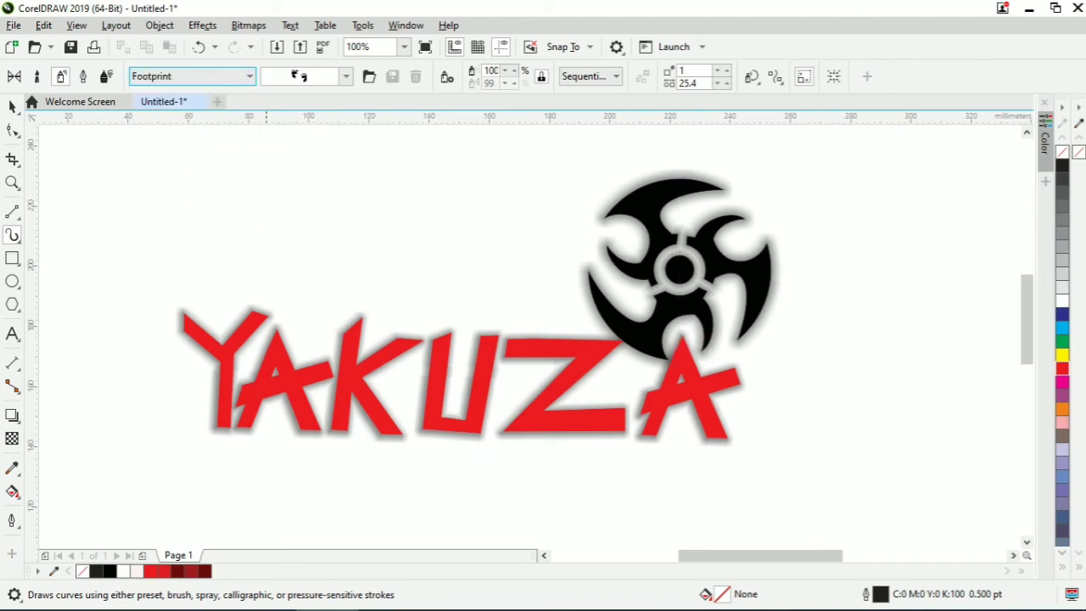
mouse_move(170, 471)
mouse_down()
mouse_move(468, 363)
mouse_move(632, 275)
mouse_up()
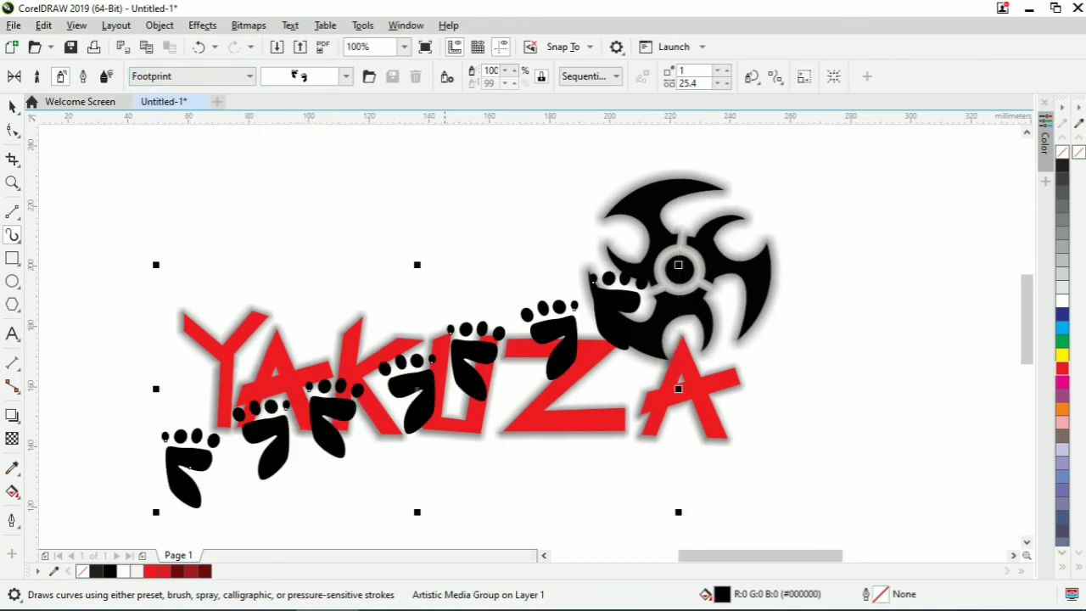
key(ctrl+z)
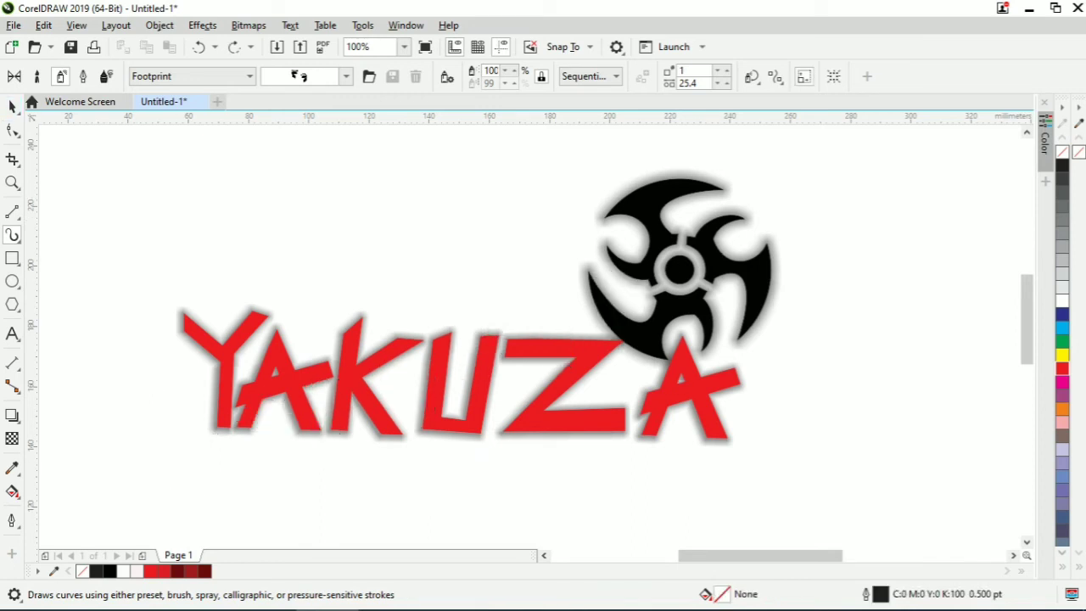
Step: Spray a short red Footprint trail beneath the lettering's Y, A and K, and shift it slightly down
drag(212, 482, 400, 450)
click(1062, 369)
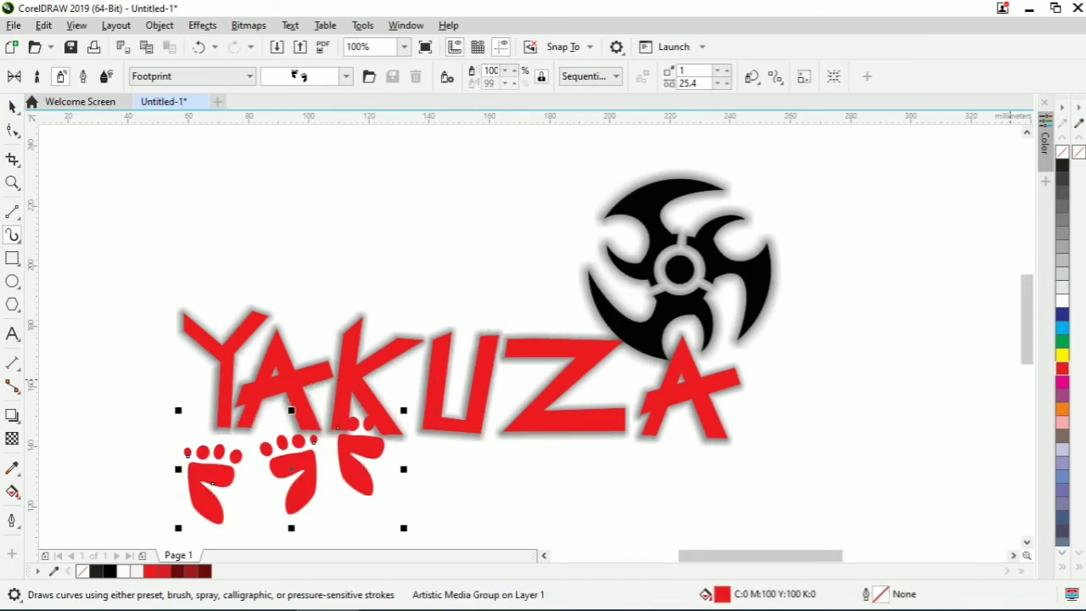
drag(290, 471, 319, 496)
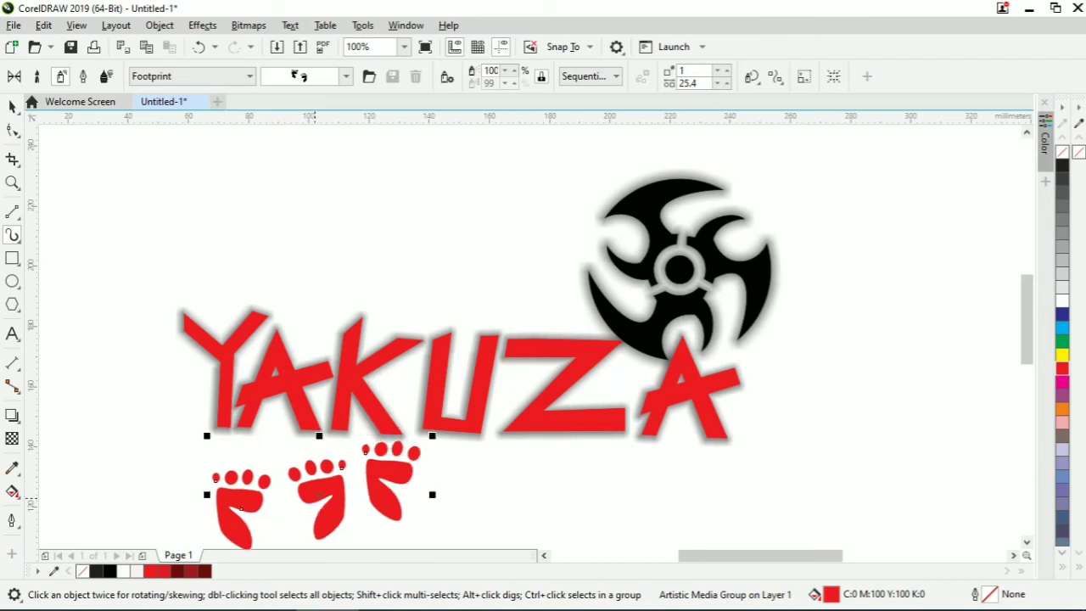
key(Escape)
Step: Try a short Calligraphy brush stroke above the lettering's first letters, and undo it
click(249, 76)
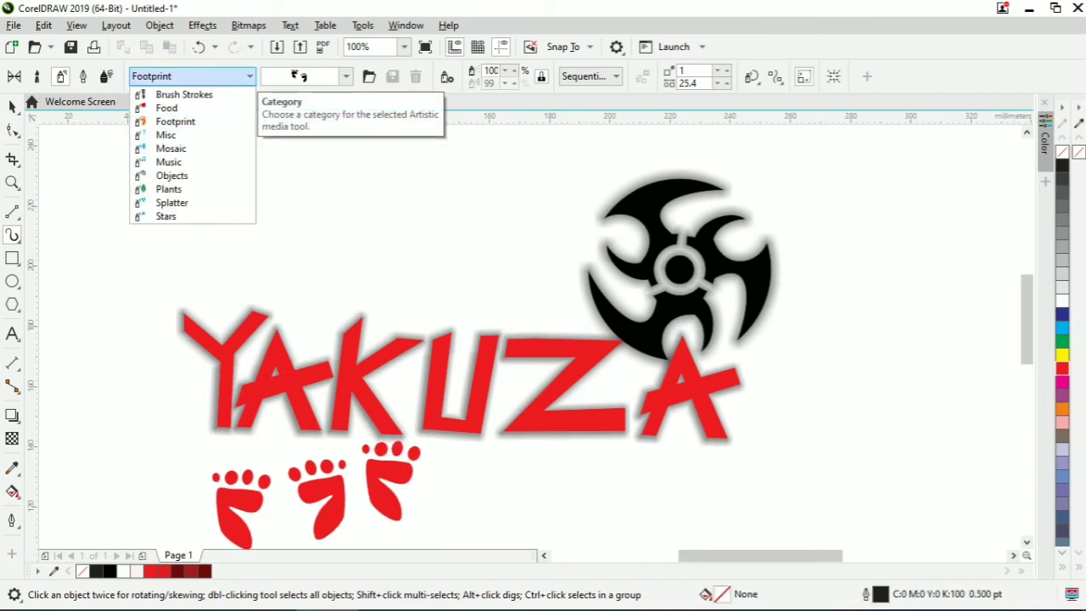
key(Escape)
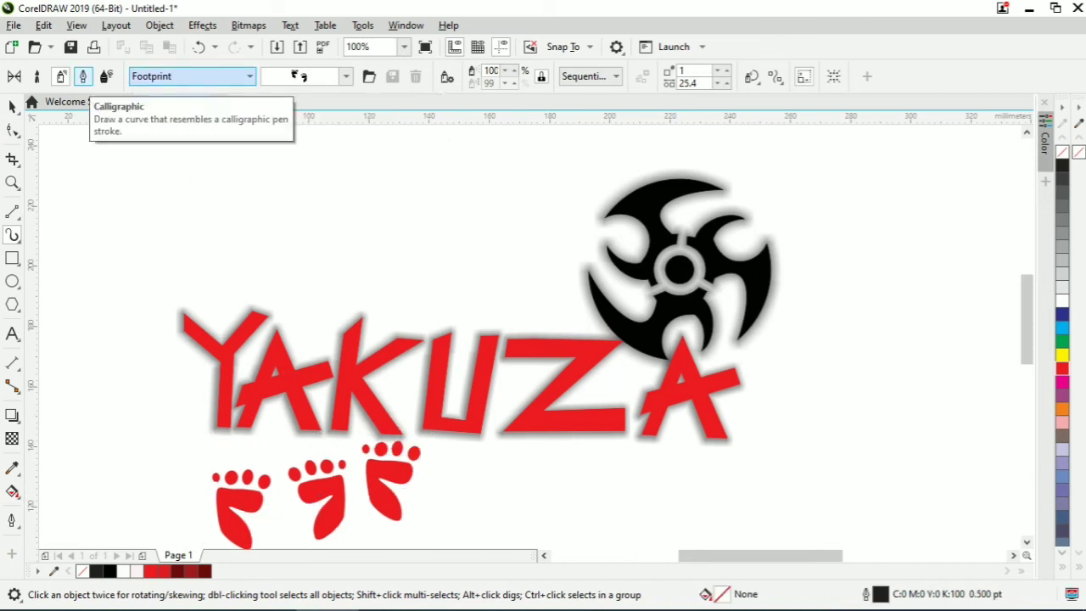
click(36, 77)
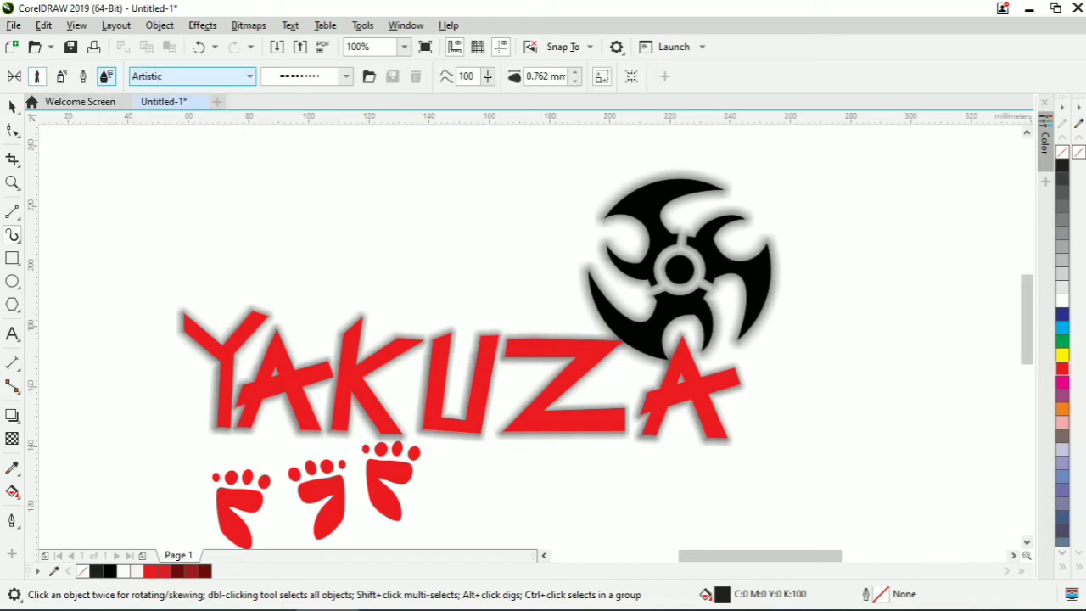
click(249, 76)
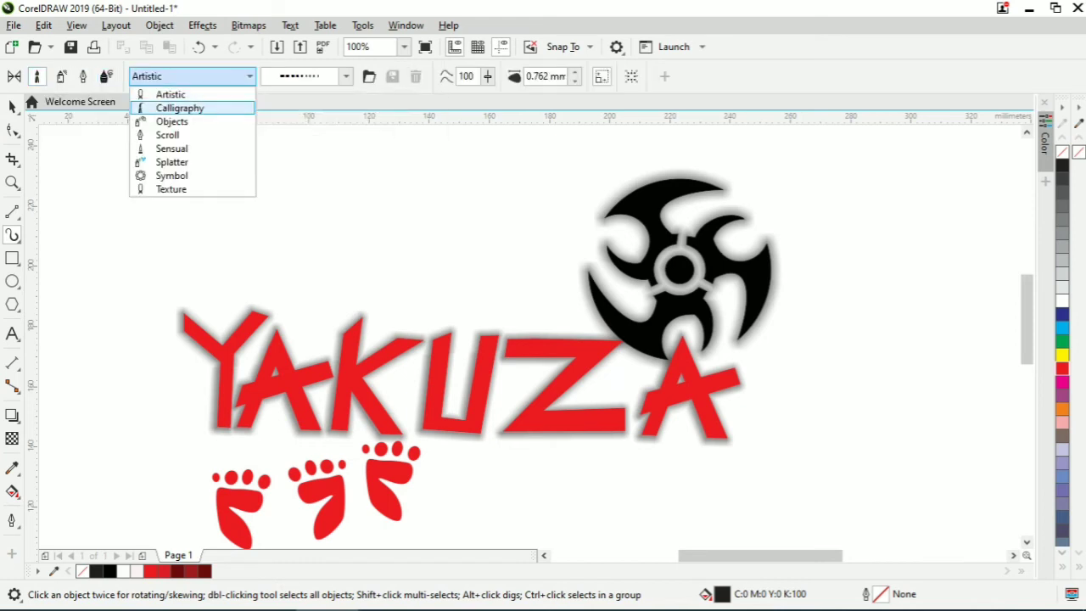
click(180, 108)
drag(242, 244, 298, 245)
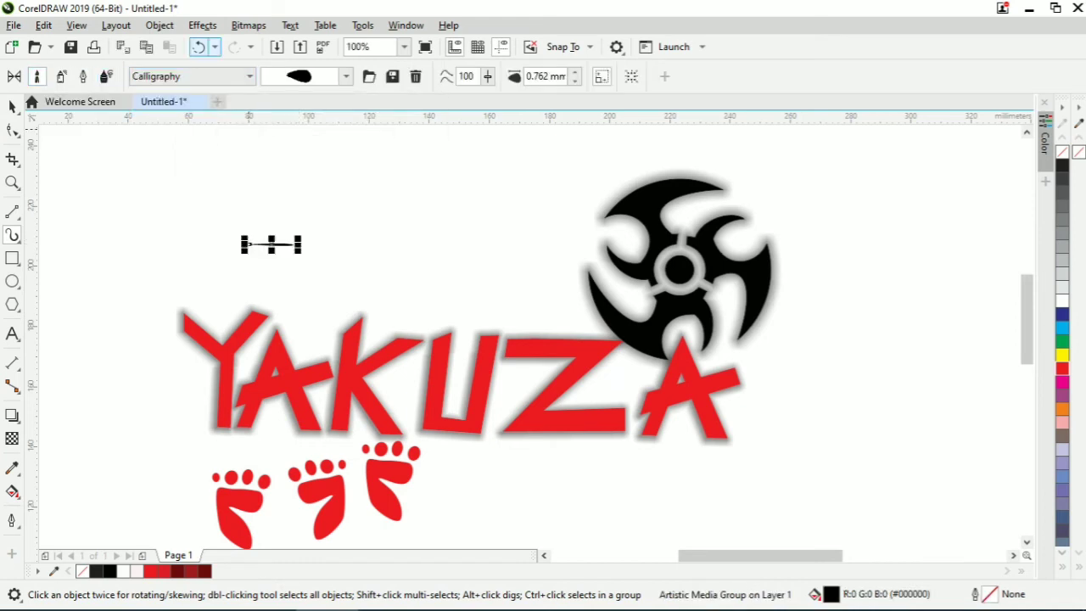
click(198, 47)
Step: Try the sprayer's Objects category with one sprayed object above the Y, and undo it
click(107, 76)
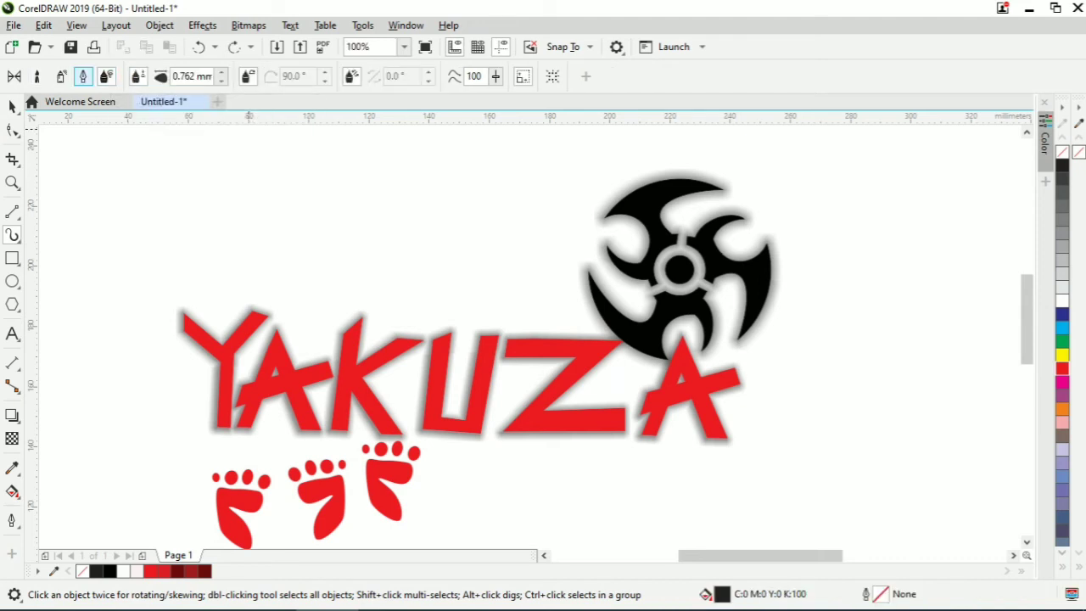
click(83, 76)
click(60, 76)
click(249, 76)
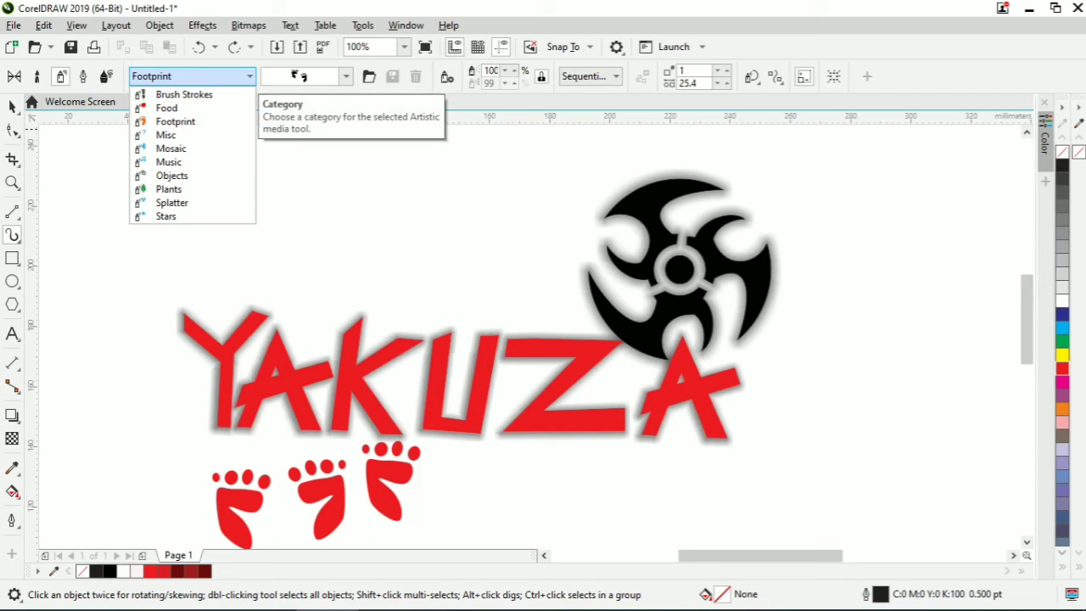
click(170, 175)
click(252, 253)
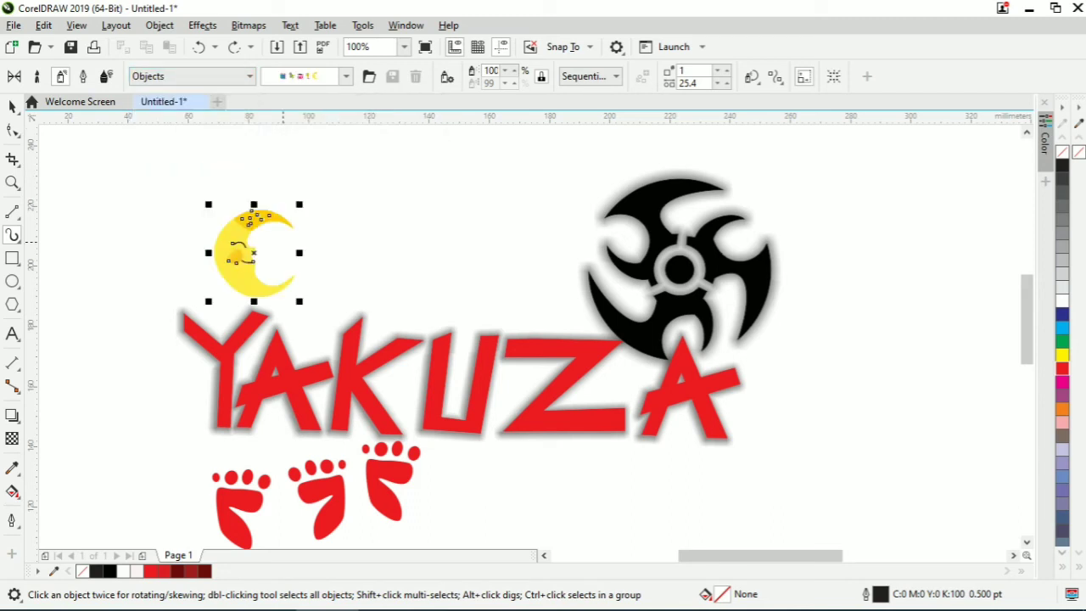
click(199, 46)
Step: Set the sprayer to the Brush Strokes category with the green feathery leaf pattern
click(346, 76)
click(346, 77)
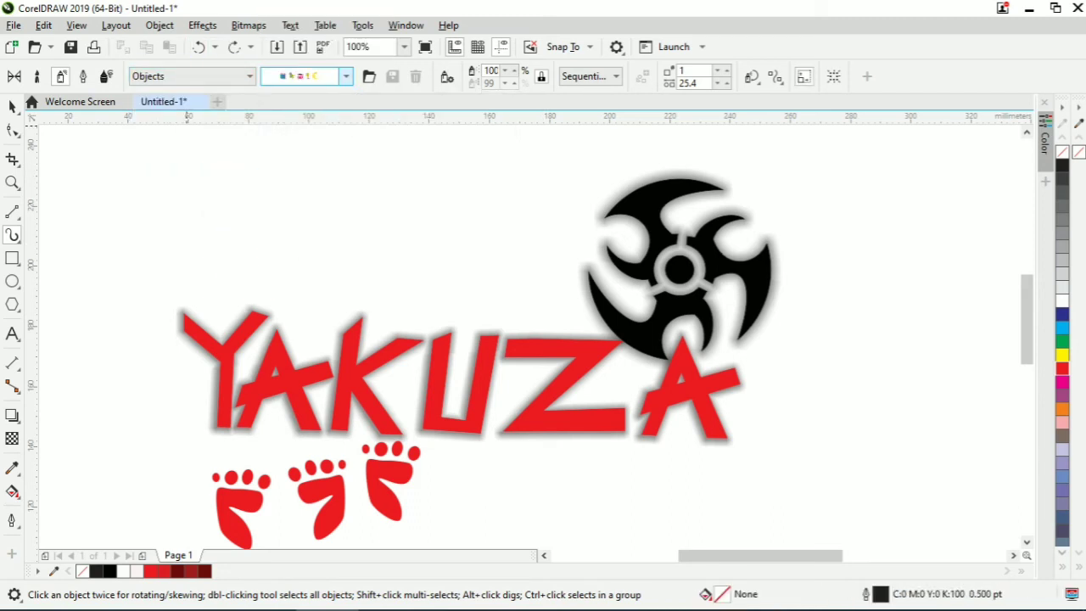
click(346, 77)
click(249, 76)
click(249, 77)
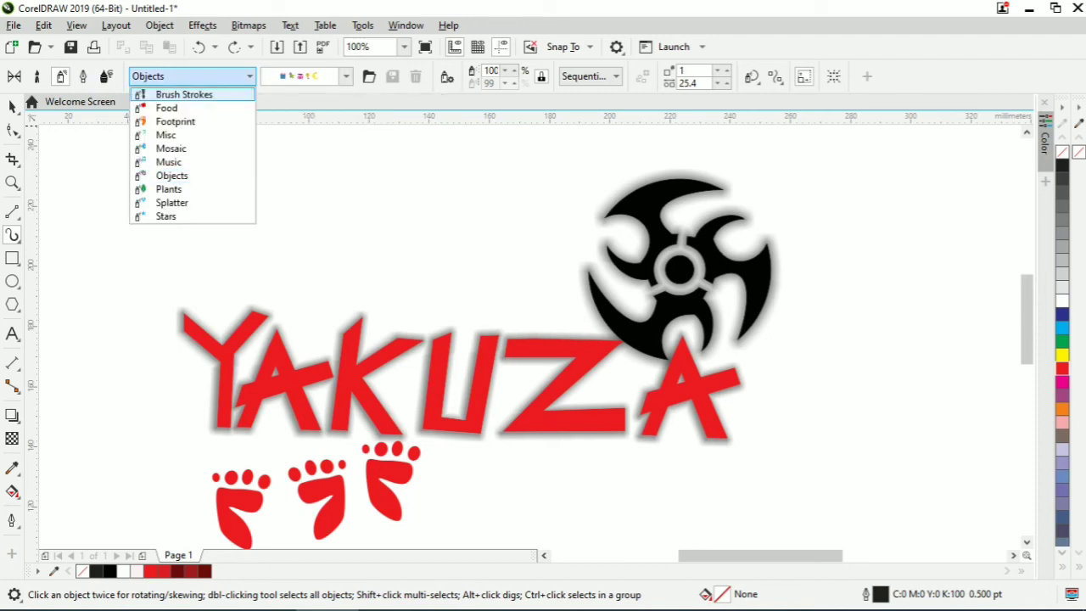
click(170, 93)
click(345, 77)
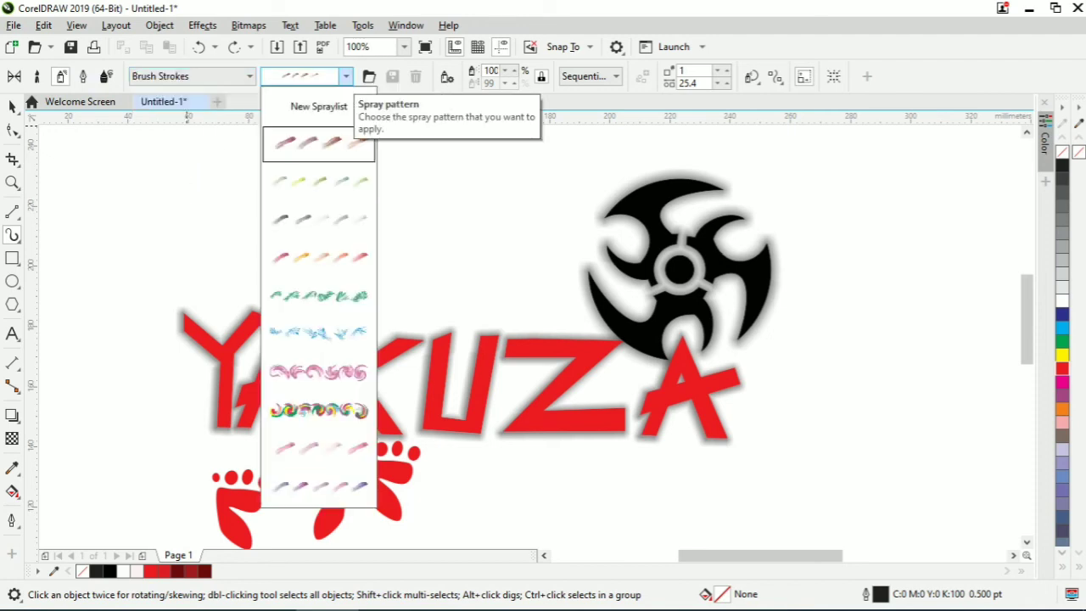
click(318, 296)
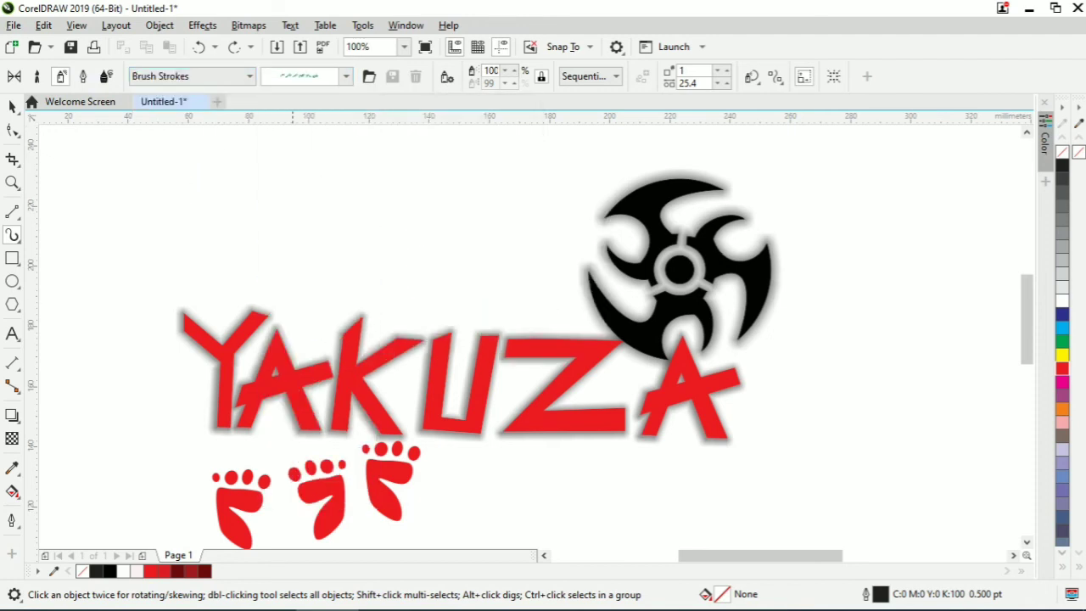
Step: Spray a dark red feathery stroke diagonally across the U and Z, and move it beneath the lettering
drag(464, 434, 662, 312)
click(204, 571)
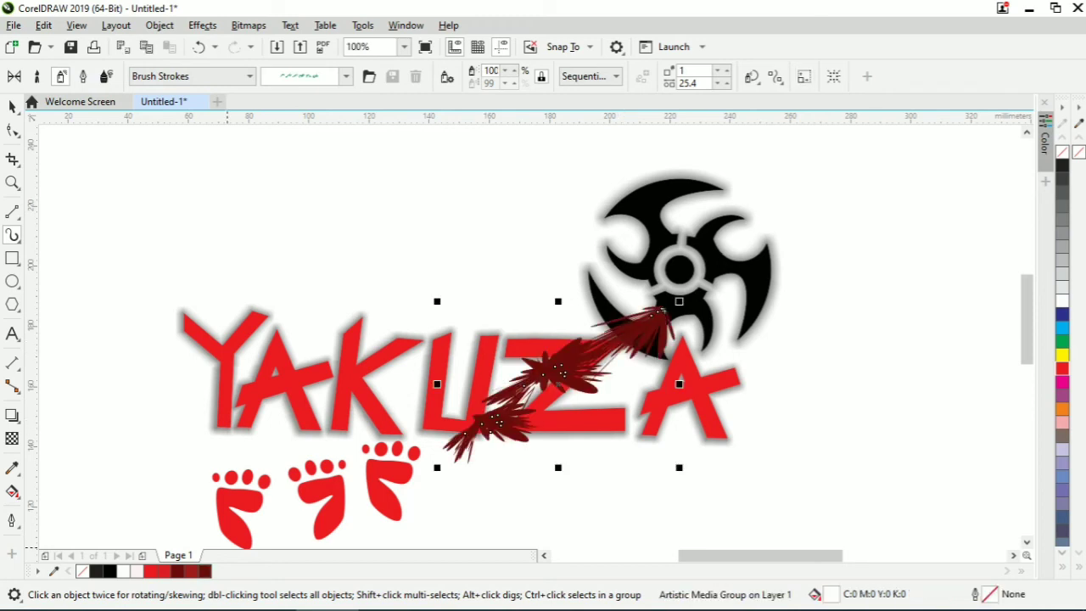
mouse_move(559, 385)
mouse_down()
mouse_move(551, 458)
mouse_move(572, 478)
mouse_up()
drag(505, 524, 475, 539)
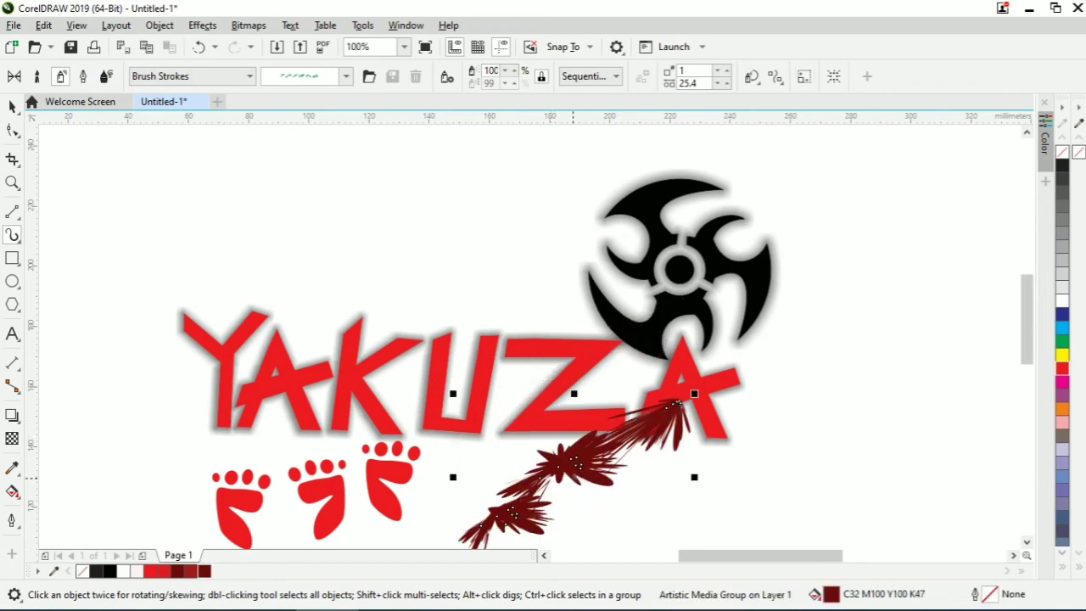
Step: Delete the red footprint trail beneath the lettering
click(388, 483)
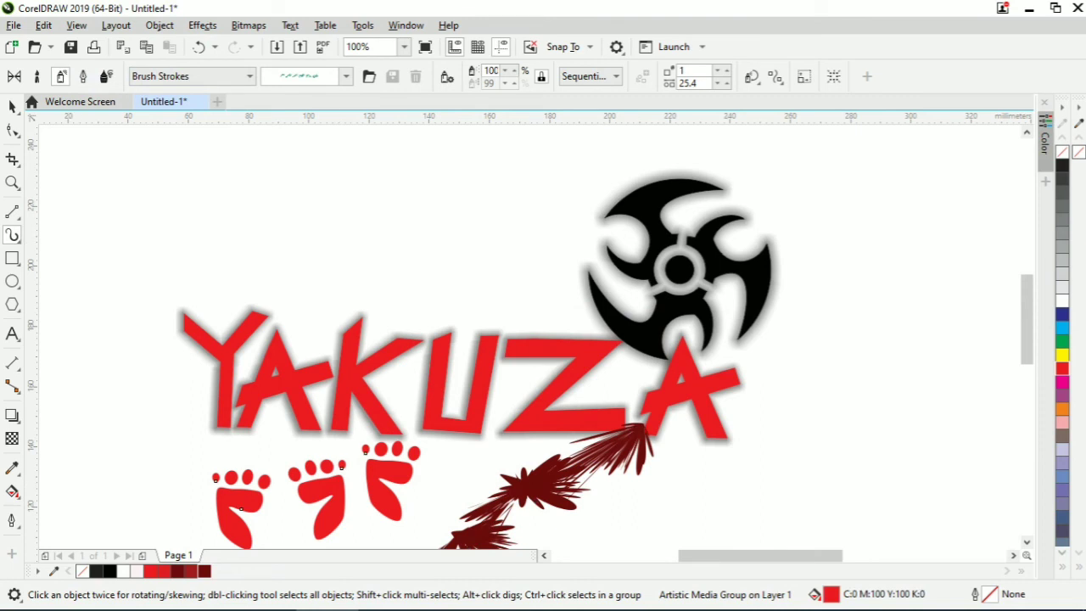
key(space)
key(Delete)
Step: Fill the sprayed stroke below the lettering with Red and change its spray pattern to the blue splash
click(151, 571)
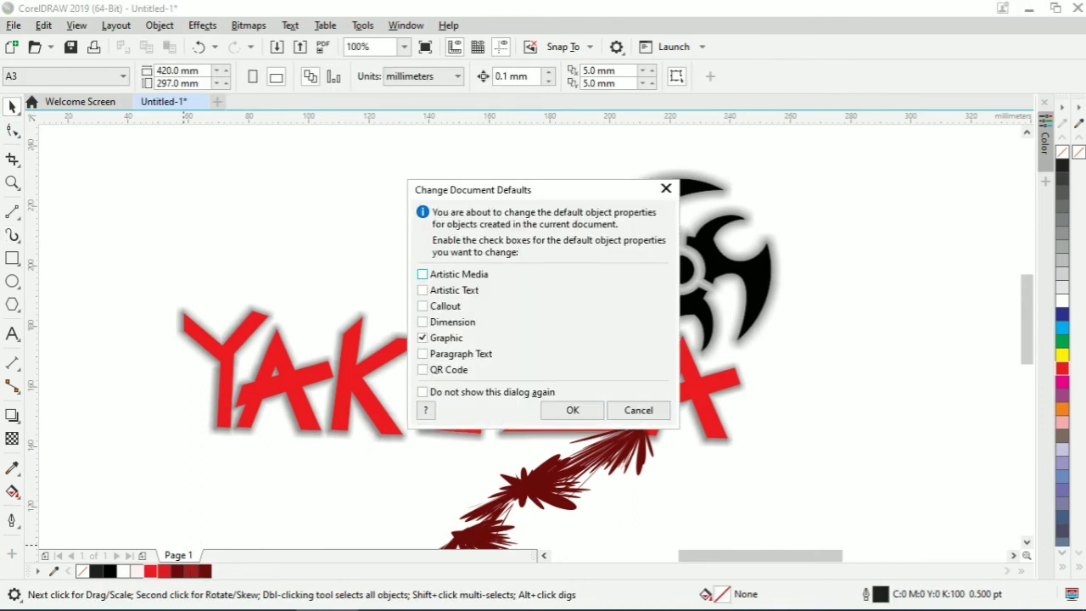
key(Escape)
click(528, 490)
click(164, 571)
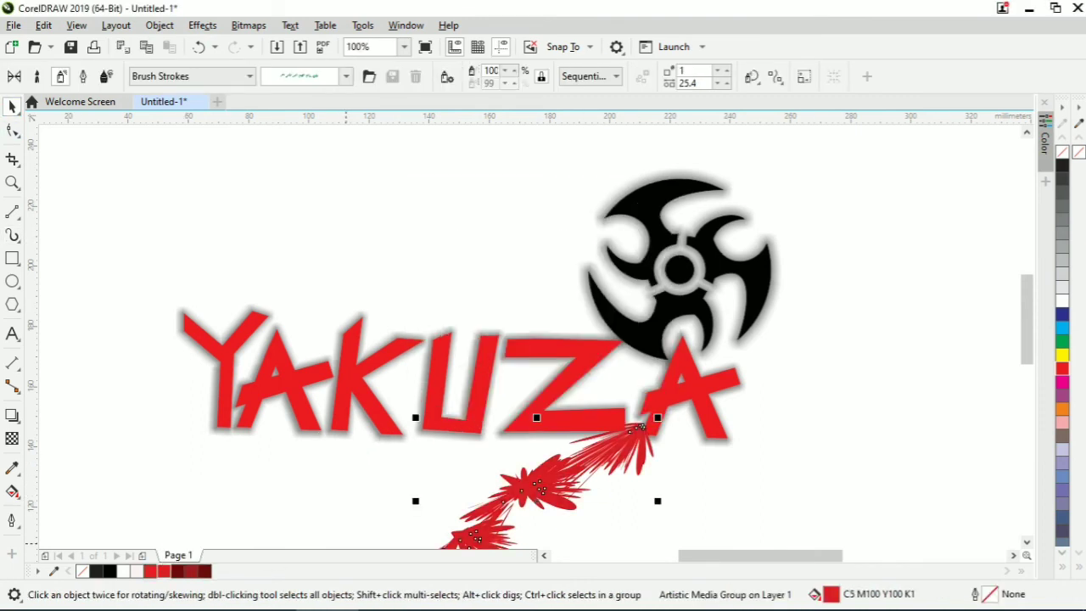
click(345, 77)
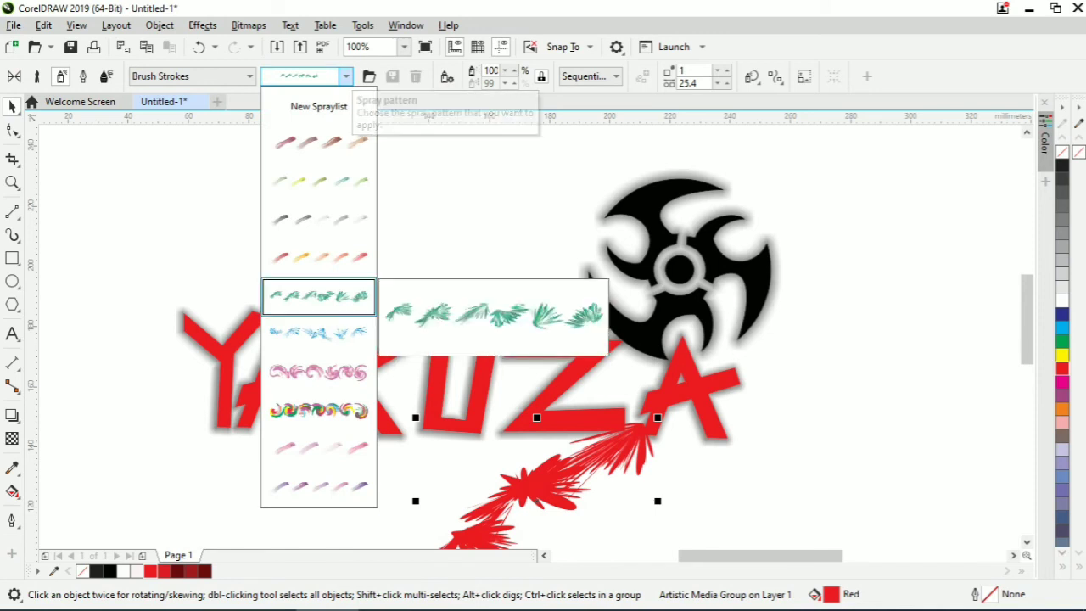
click(318, 332)
Step: Spray the blue splash pattern from below the Y up across the A and K, and fill it with Red
key(i)
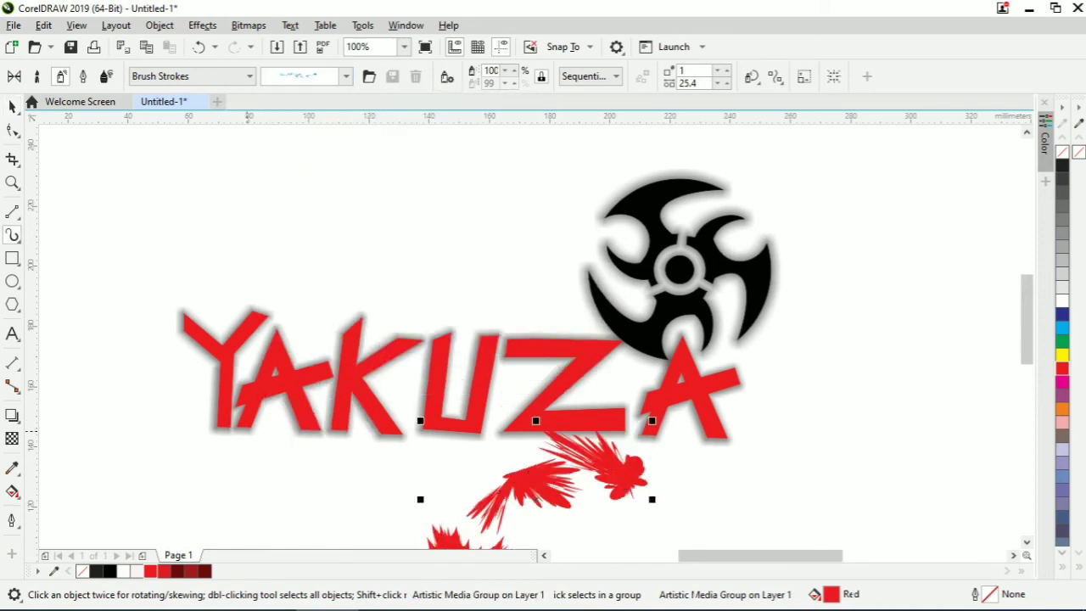
mouse_move(212, 443)
mouse_down()
mouse_move(394, 374)
mouse_move(405, 386)
mouse_up()
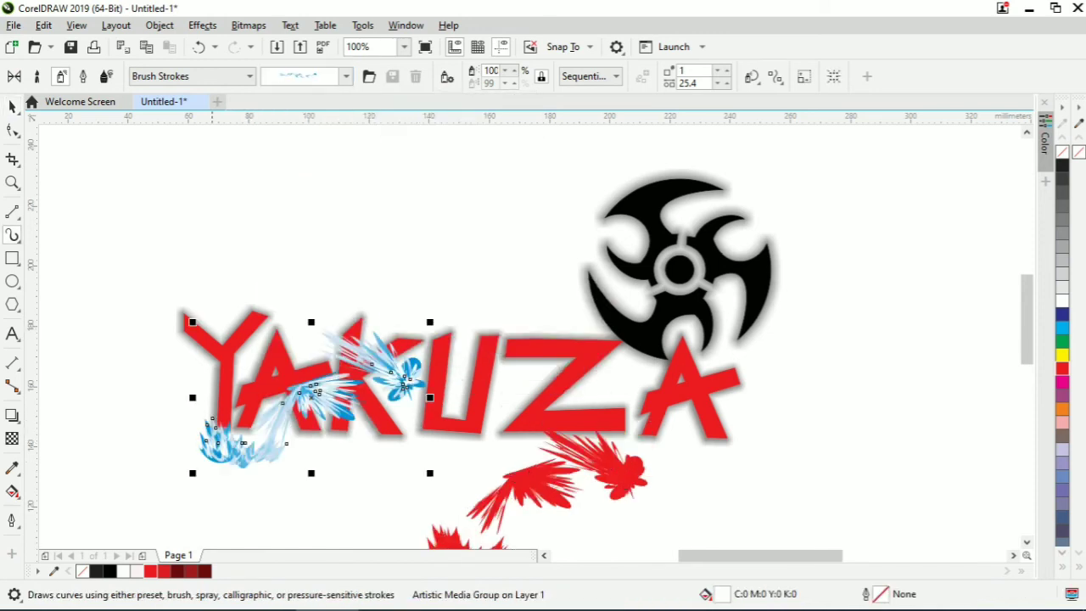
click(150, 571)
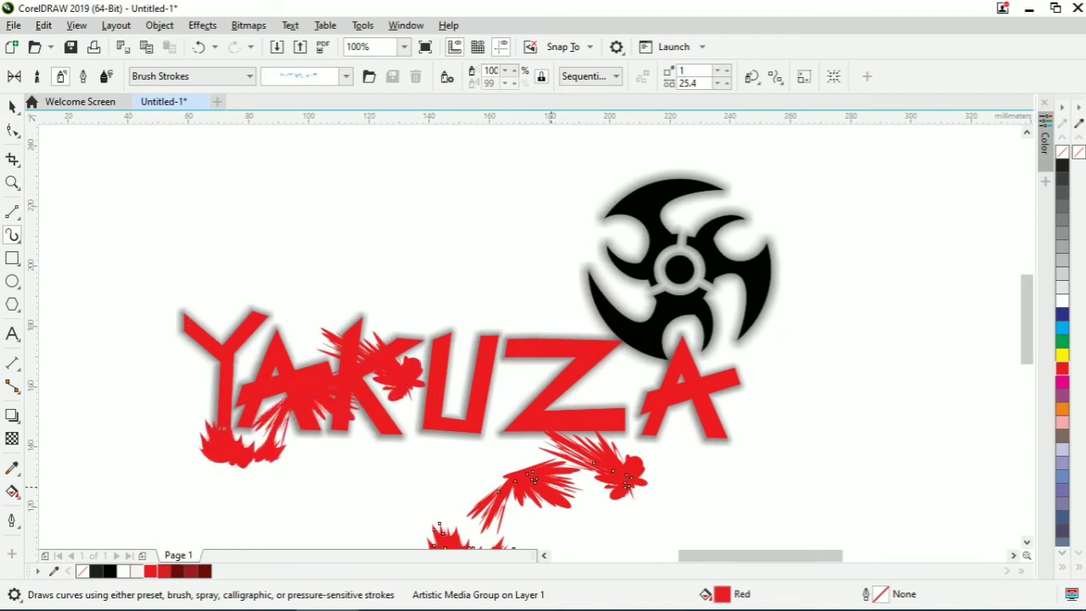
Step: Move the red brush-stroke splash from beneath the lettering up onto the U and Z
key(space)
click(519, 488)
mouse_move(519, 489)
mouse_down()
mouse_move(534, 378)
mouse_move(496, 392)
mouse_up()
click(585, 481)
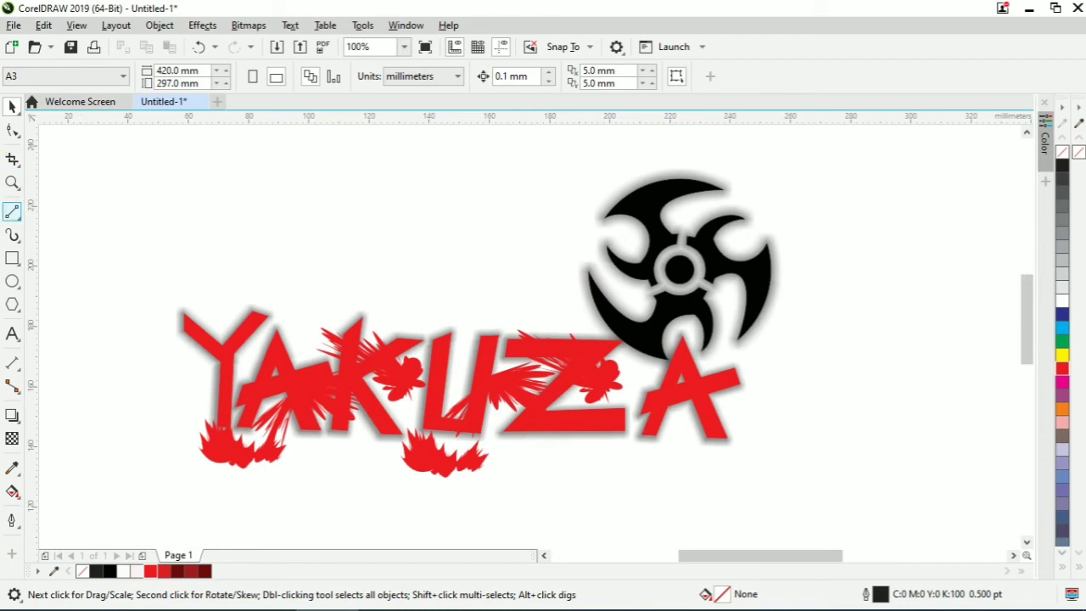
Step: Switch to the Artistic Media sprayer and set its spray category to Misc
key(i)
click(345, 75)
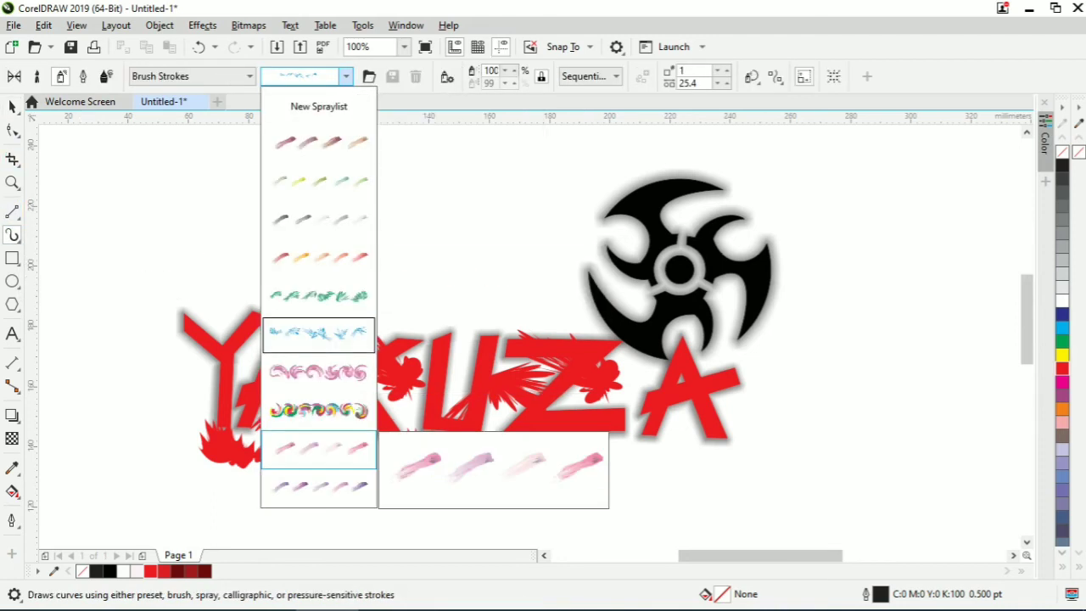
click(249, 76)
click(249, 76)
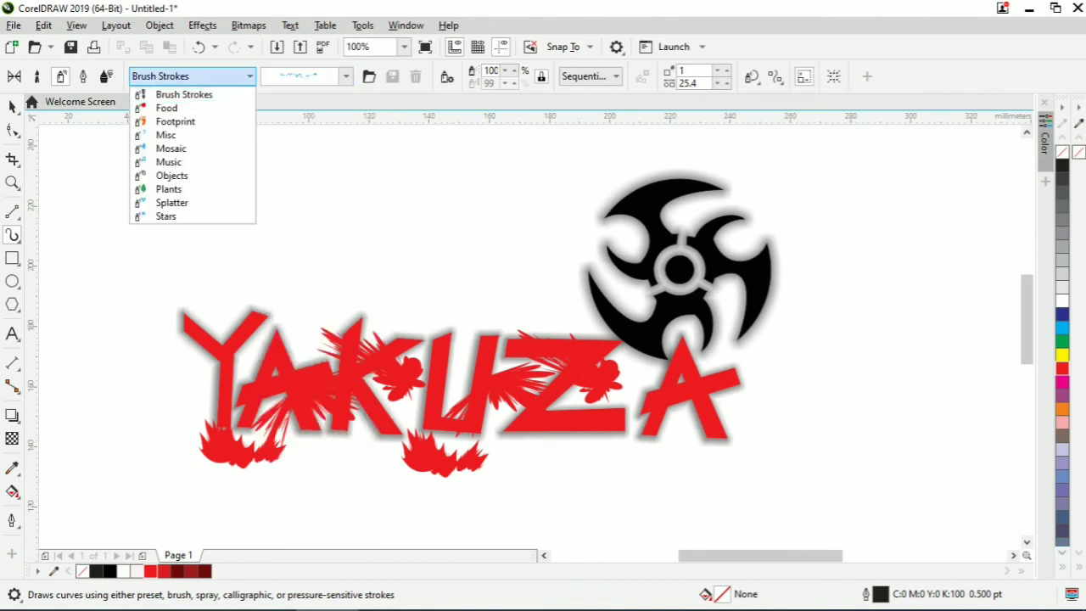
click(166, 135)
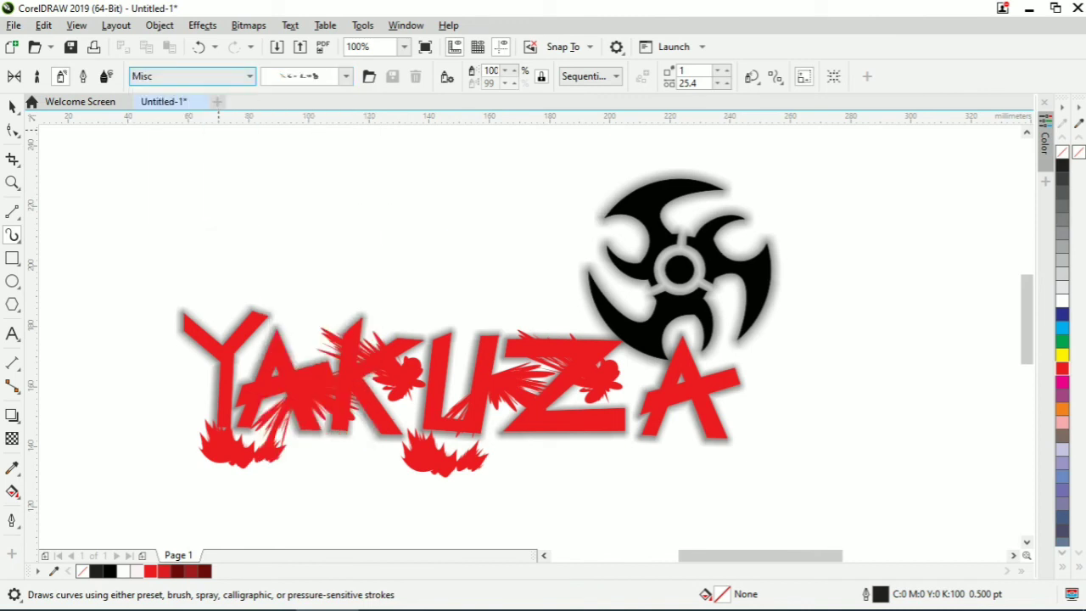
Step: Try spraying the pattern that starts with bats beneath the Z and last A in Red, and undo it
click(346, 75)
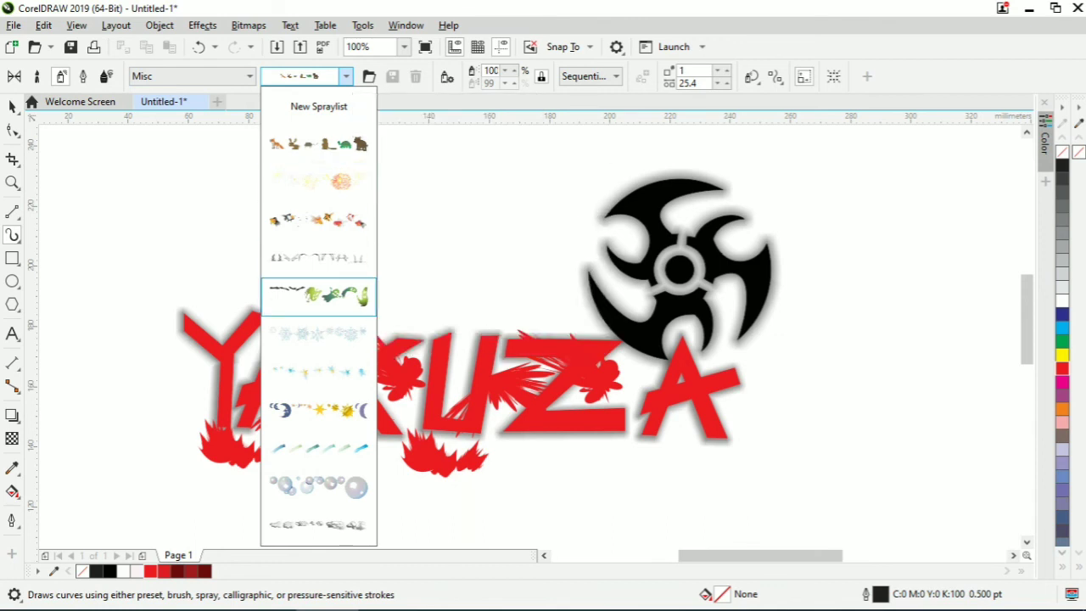
click(318, 295)
drag(675, 441, 465, 492)
click(151, 571)
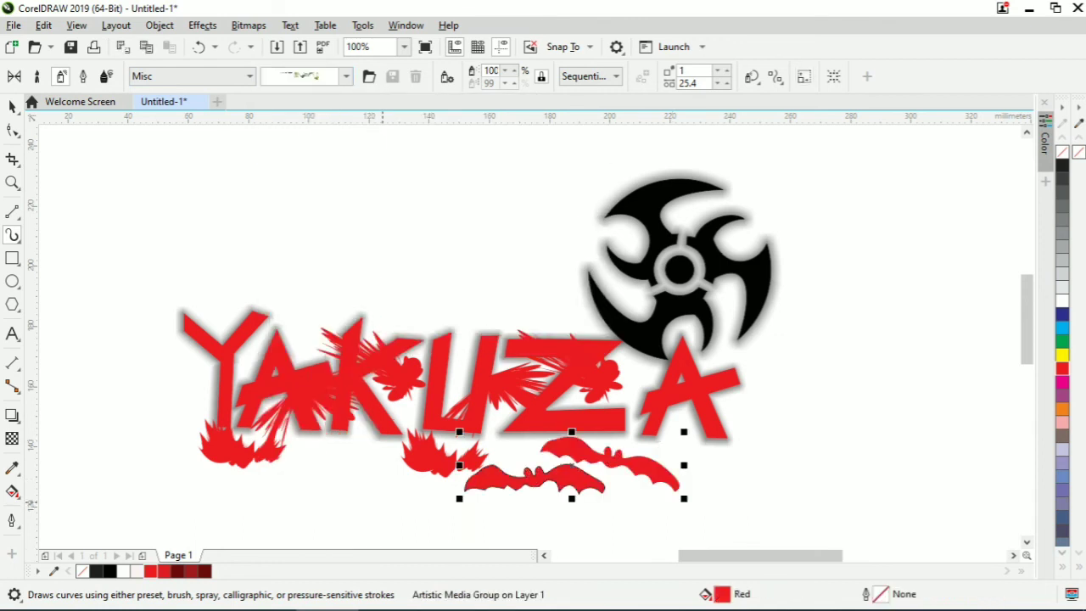
click(384, 514)
click(198, 46)
click(198, 47)
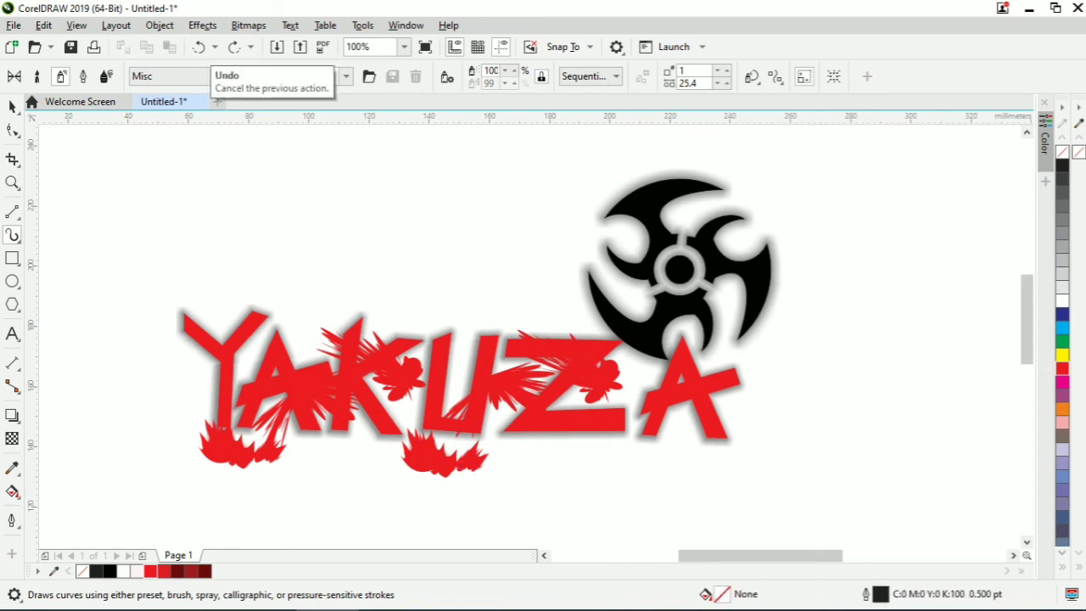
Step: Spray the Misc bubble pattern over the Z and last A, and fill the bubbles with Red
click(346, 76)
click(318, 487)
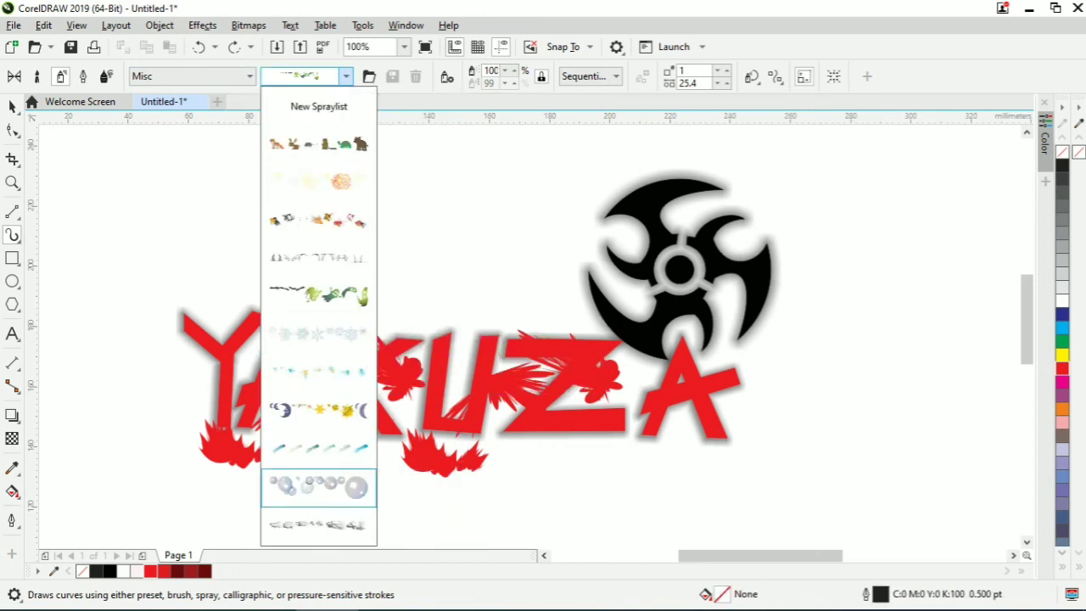
click(602, 332)
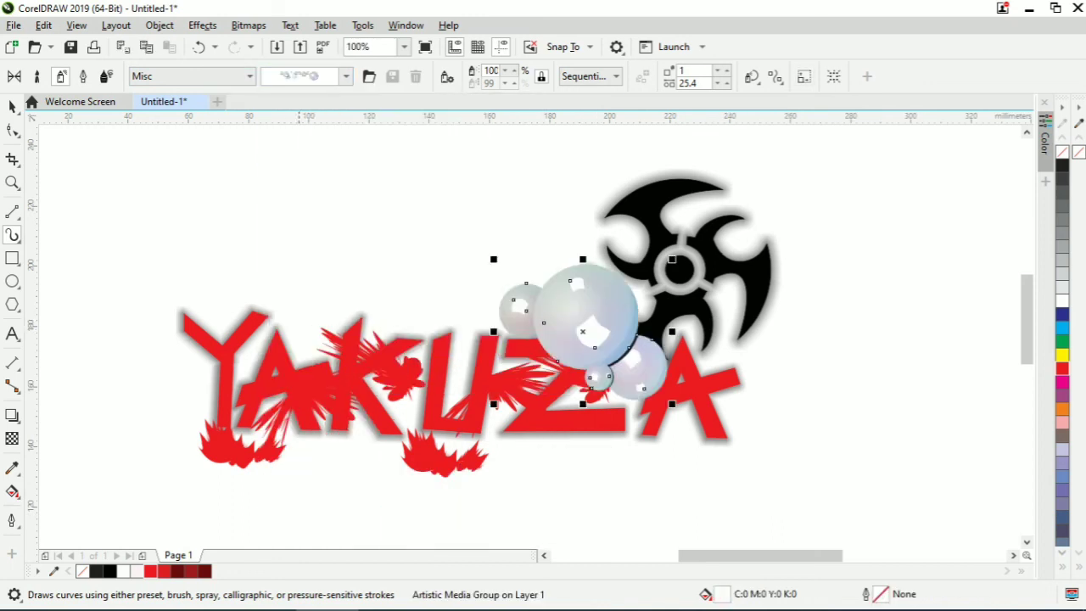
click(150, 571)
Step: Move the red bubble group below the Z and last A of the lettering
drag(583, 332, 559, 292)
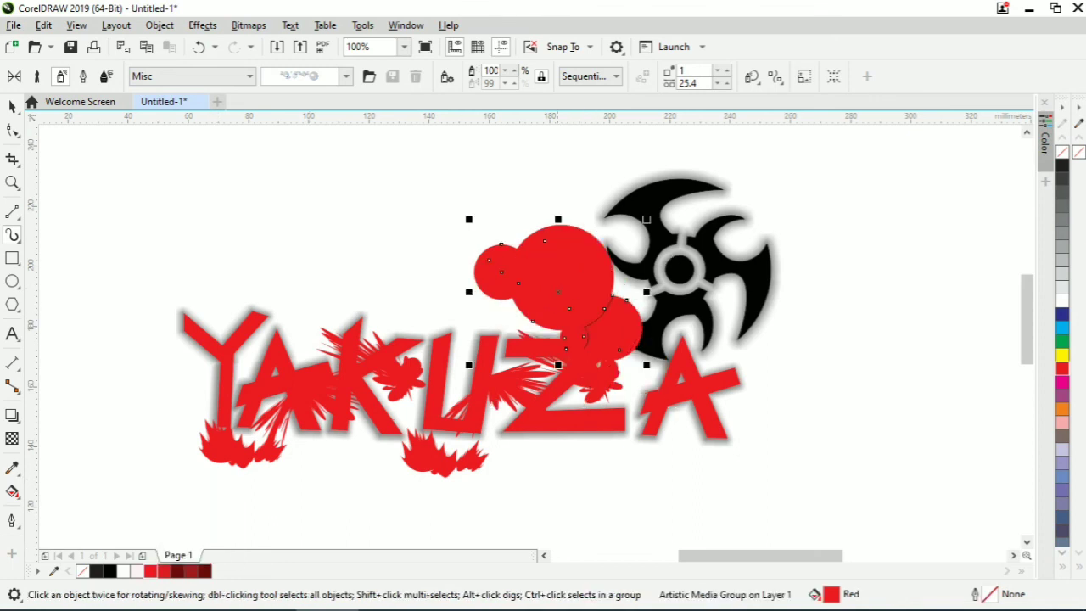
drag(665, 379, 738, 397)
drag(781, 453, 650, 501)
click(472, 321)
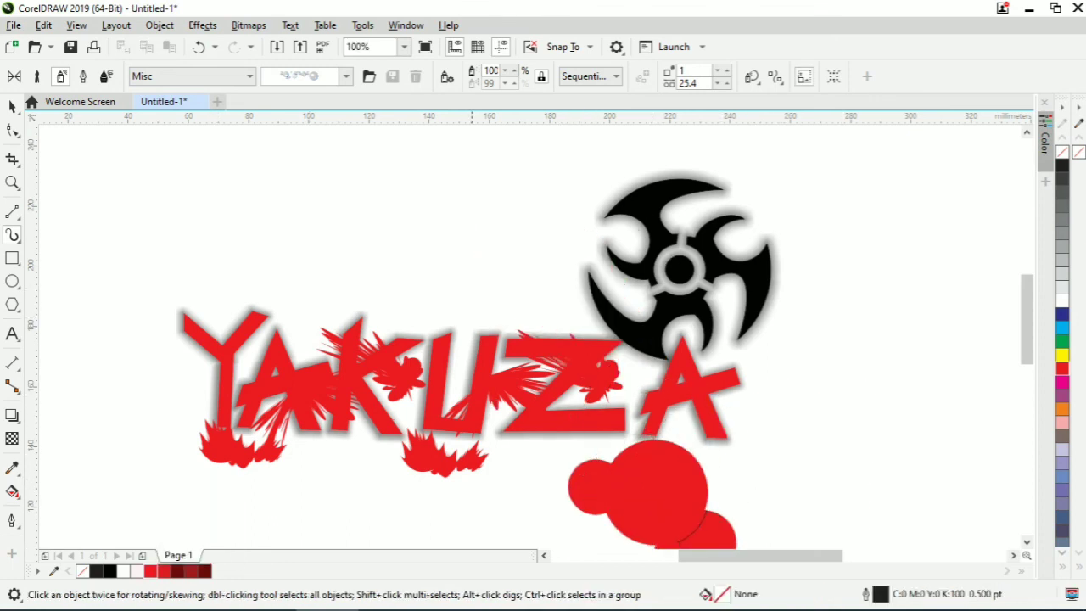
Step: Change the spray category to Splatter and open its list of spray patterns
click(346, 76)
click(251, 76)
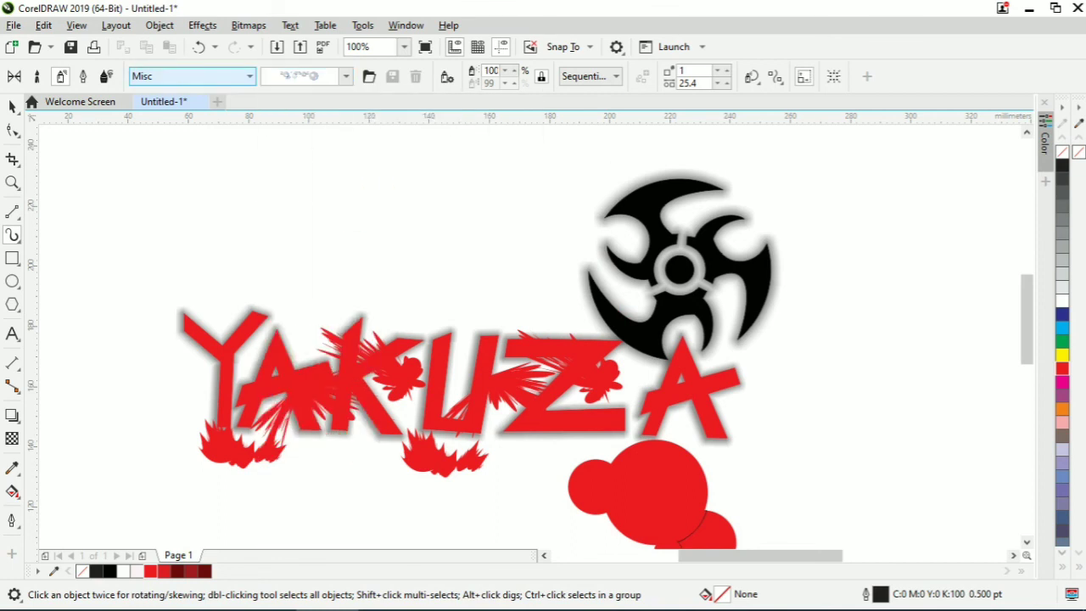
click(211, 163)
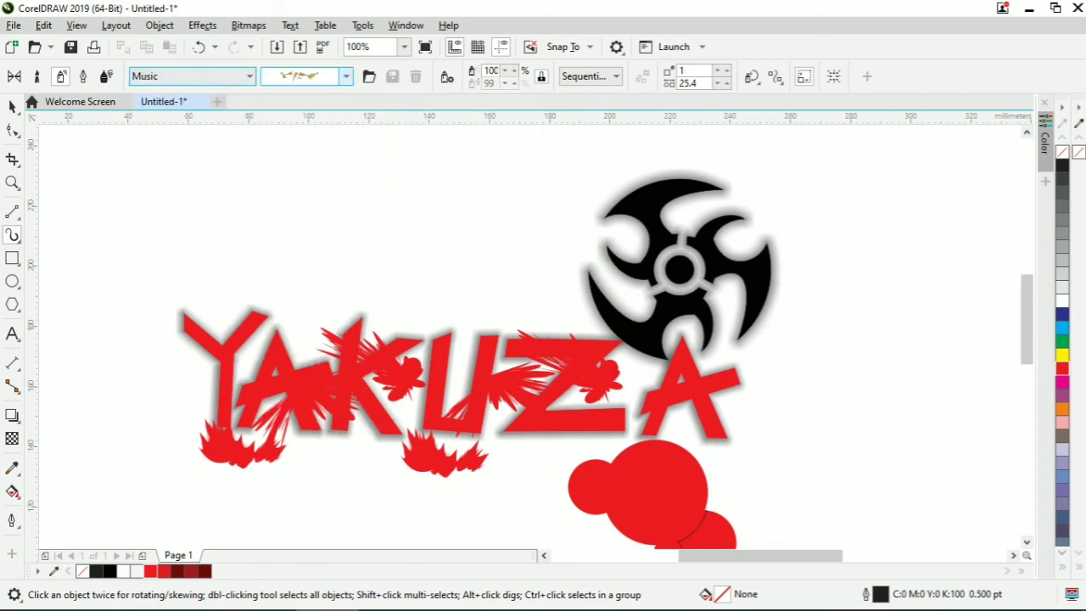
click(191, 75)
click(190, 201)
click(305, 76)
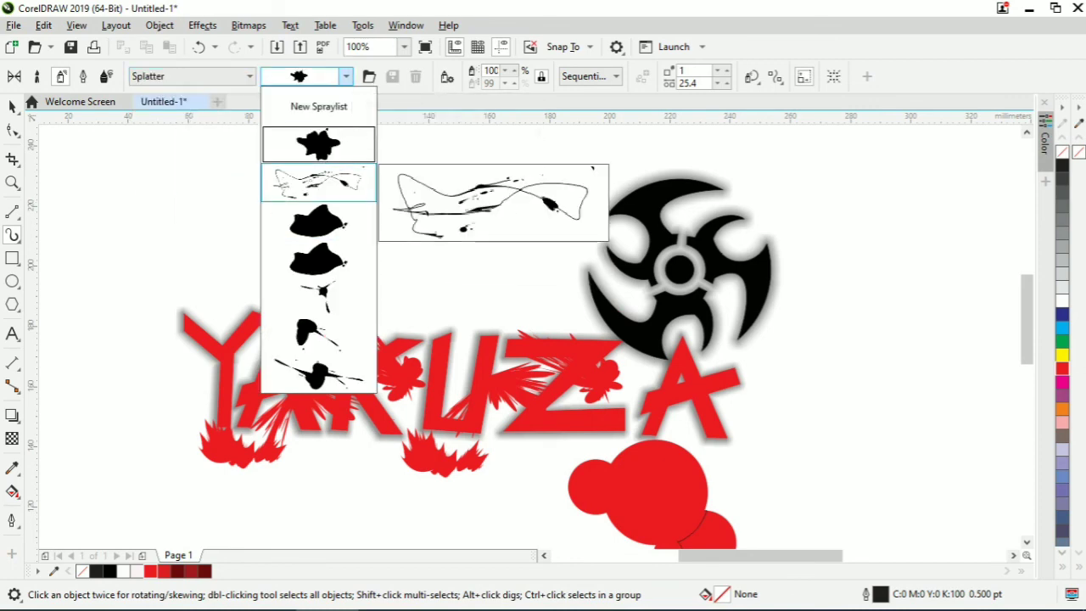
Step: Spray the tangled-line splatter diagonally across the lettering and emblem, and fill it with Red
click(318, 181)
drag(51, 407, 933, 212)
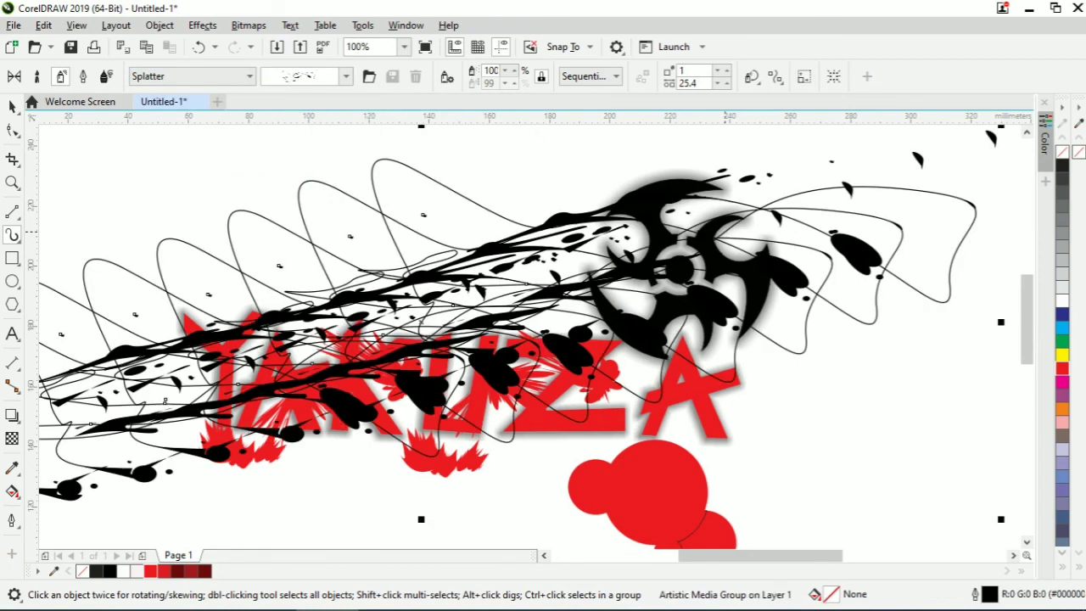
click(150, 571)
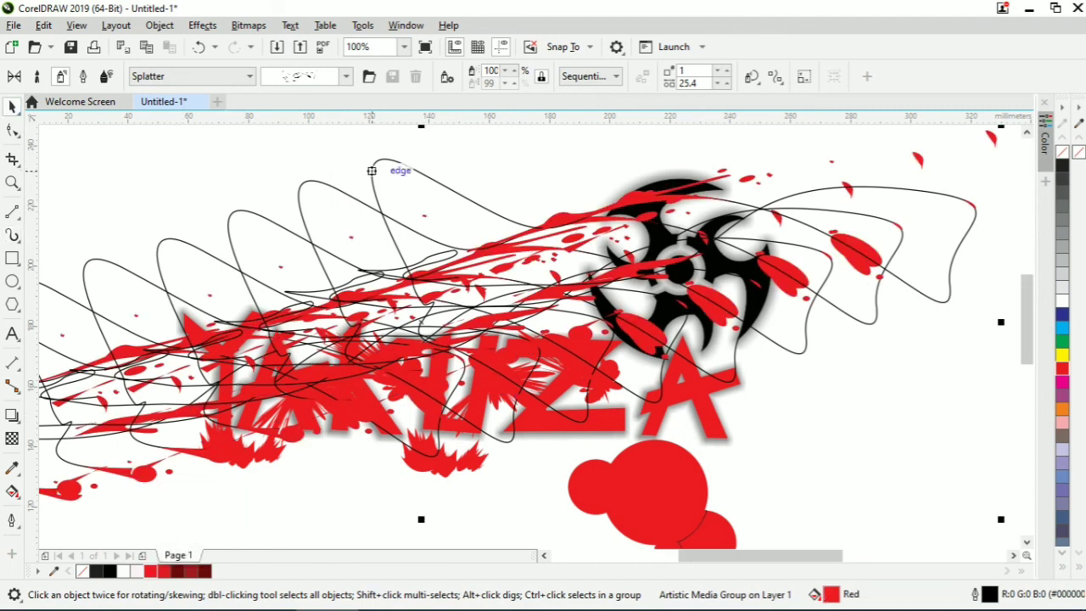
Step: Try rotating and repositioning the tangled-line splatter, and delete it
click(372, 170)
drag(1008, 525, 636, 558)
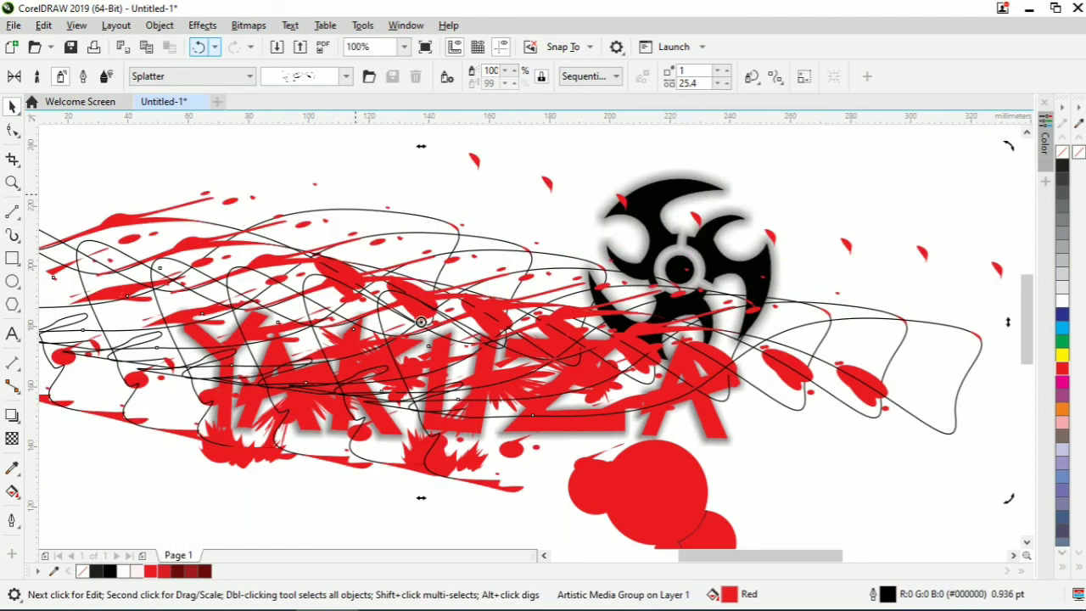
click(198, 47)
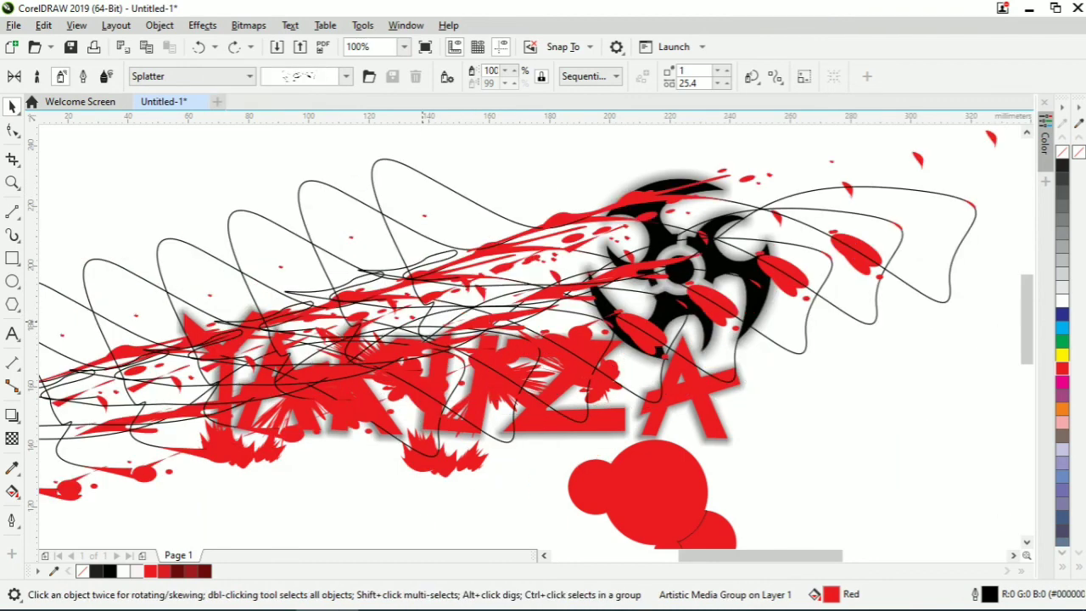
drag(425, 321, 588, 453)
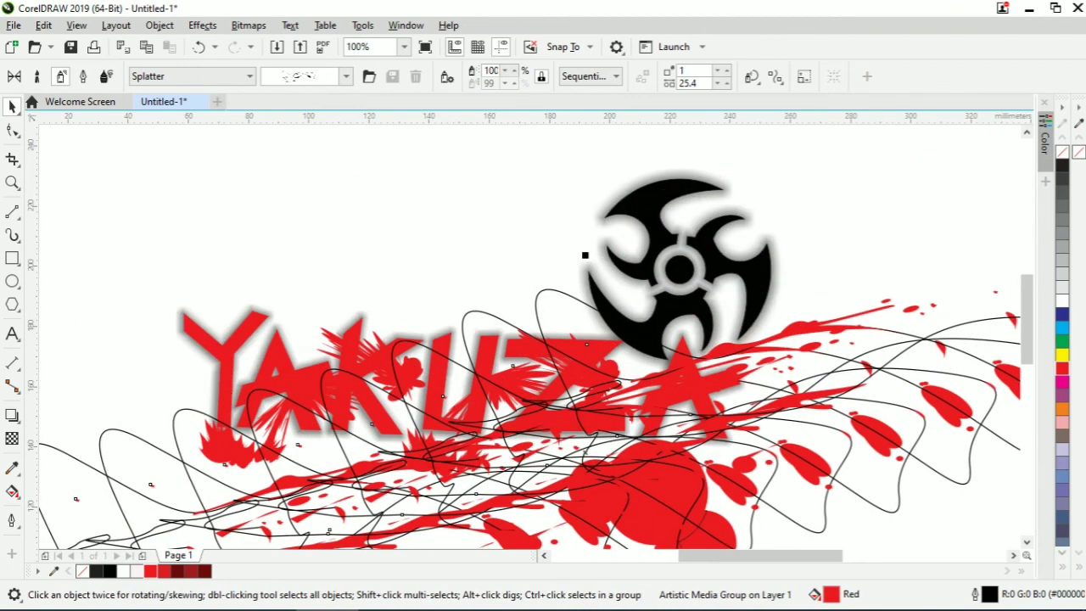
key(Delete)
Step: Spray the ink blot with long thin spikes from the Splatter category over the Y
click(12, 235)
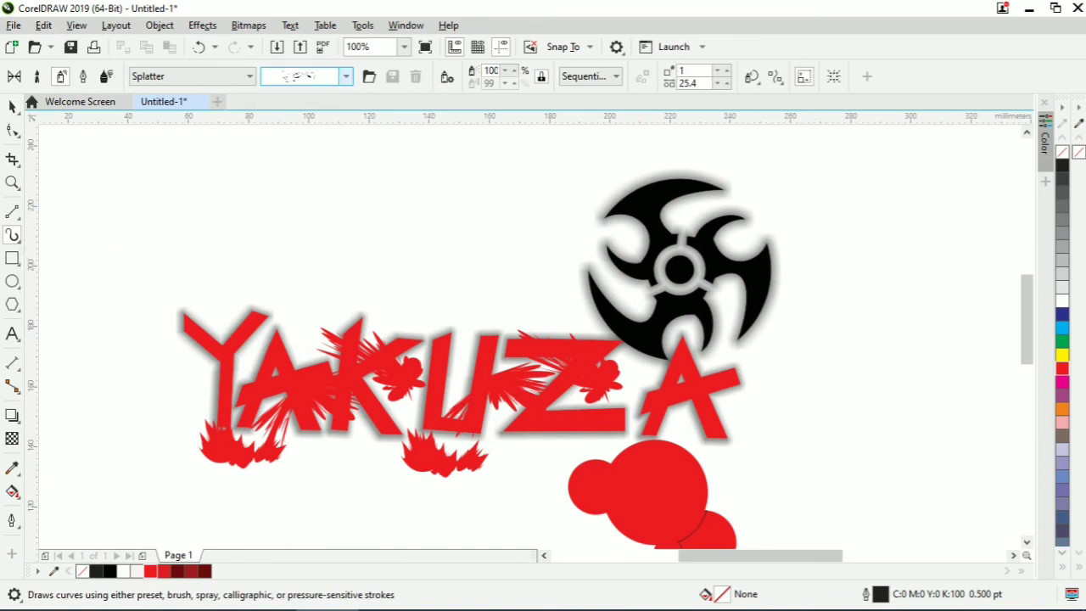
click(345, 77)
click(319, 296)
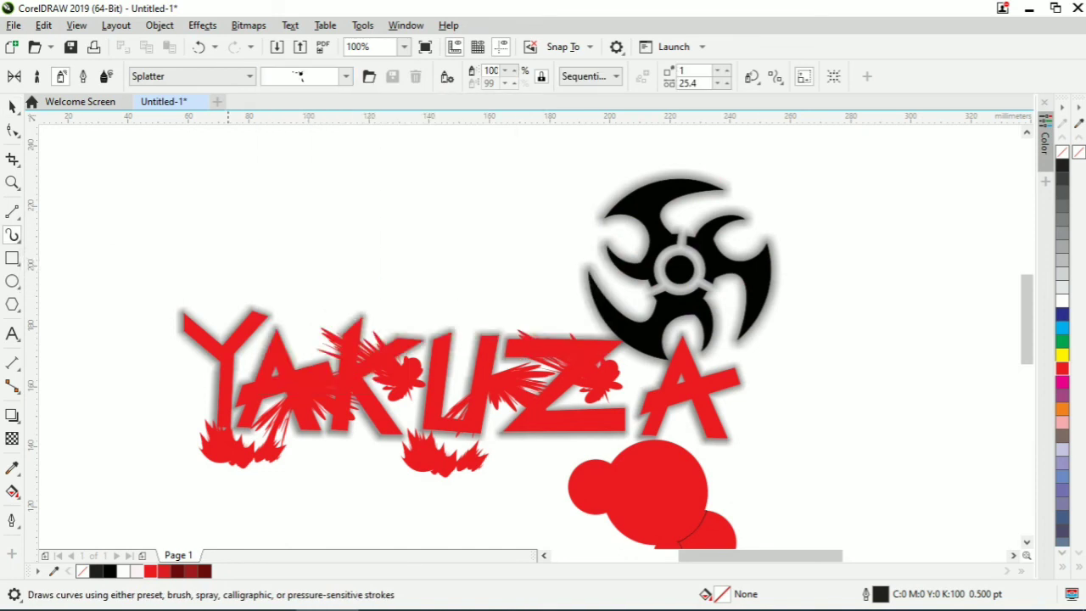
drag(227, 357, 319, 314)
key(ctrl+z)
drag(166, 376, 217, 367)
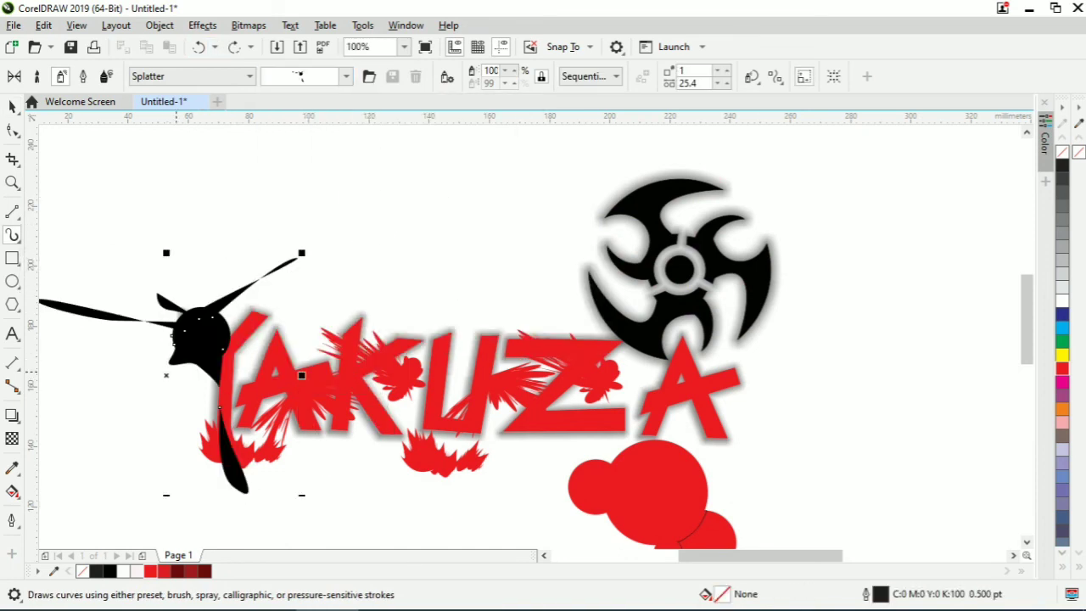
Step: Spray two more spiked ink blots, one over the U and one above the last A
drag(422, 392, 393, 405)
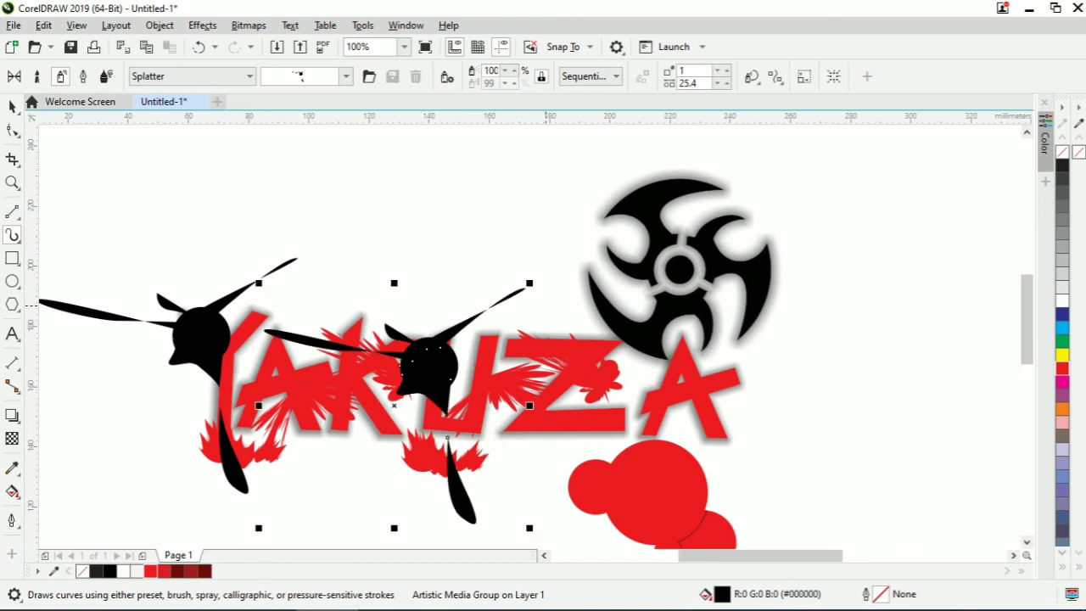
drag(594, 250, 545, 305)
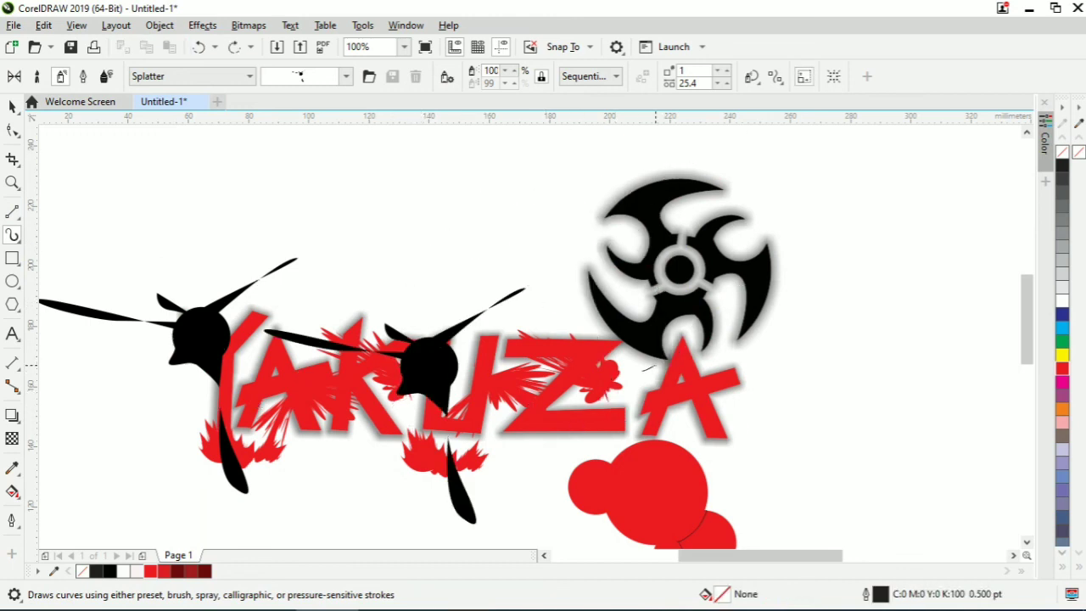
click(643, 371)
Step: Move the spiked blot off the emblem to just beside the last A, and fill it with Red
click(12, 106)
click(674, 314)
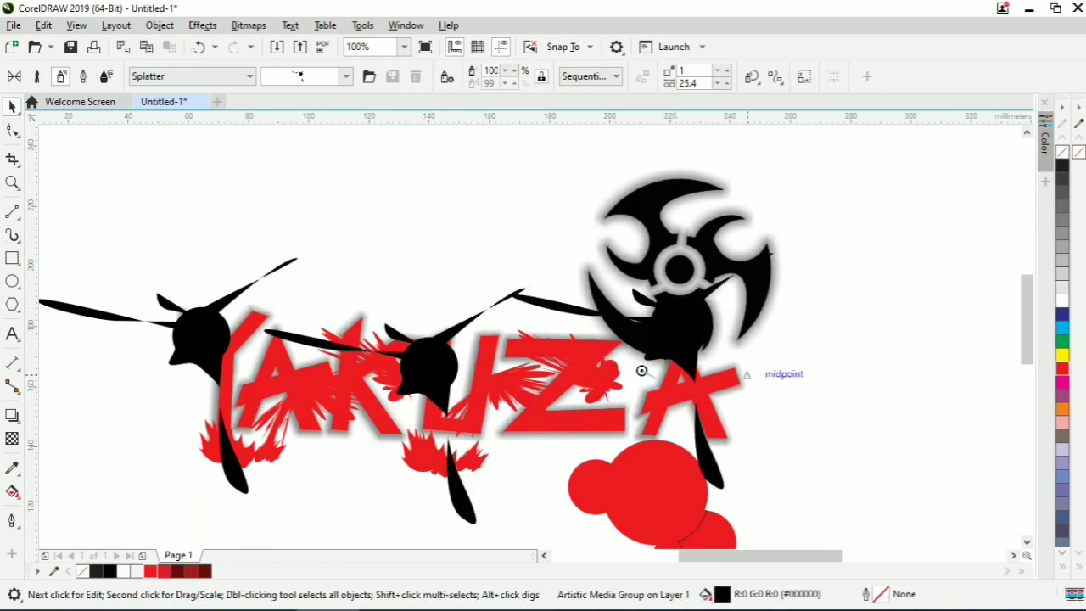
click(12, 107)
drag(676, 327, 771, 376)
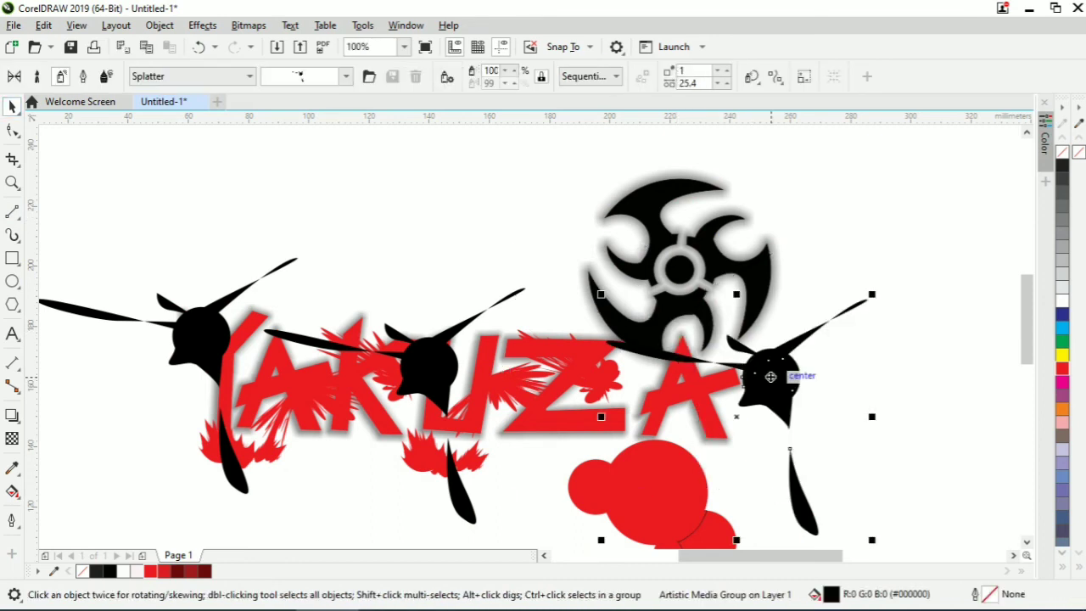
click(151, 571)
Step: Move the spiked blot on the U up above the lettering, and fill it with Red
click(415, 357)
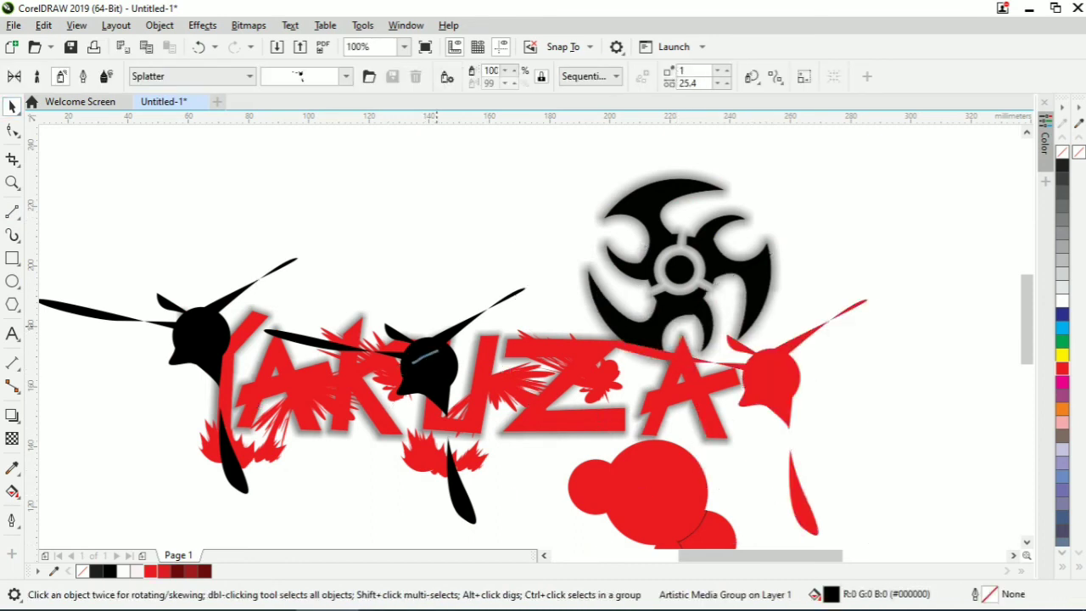
drag(416, 356, 439, 291)
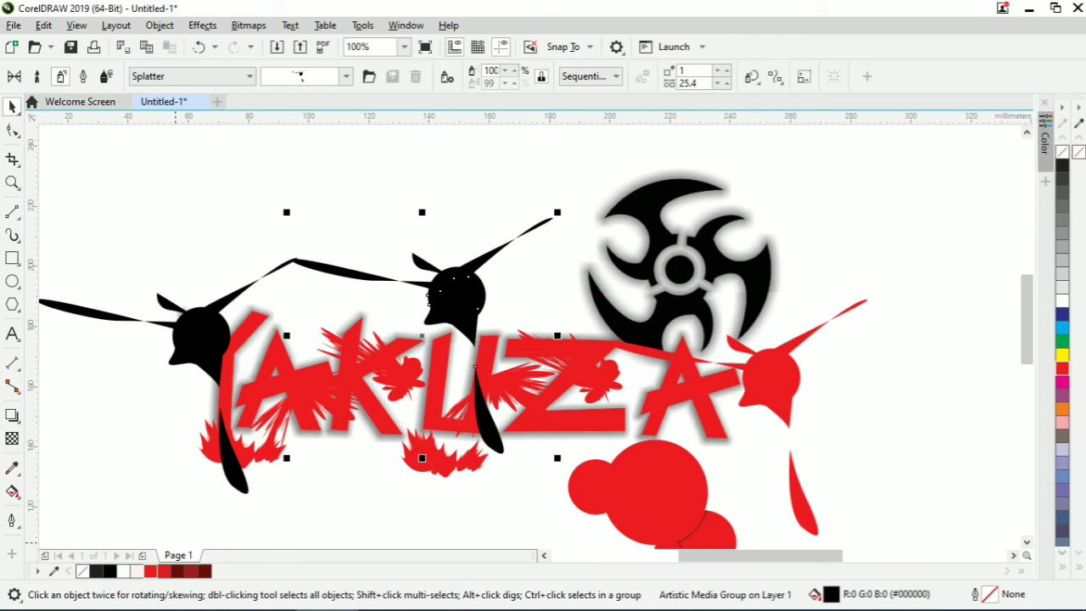
click(151, 571)
Step: Move the spiked blot from the Y to below the K, and fill it with Red
drag(201, 336, 352, 453)
click(1061, 367)
key(Escape)
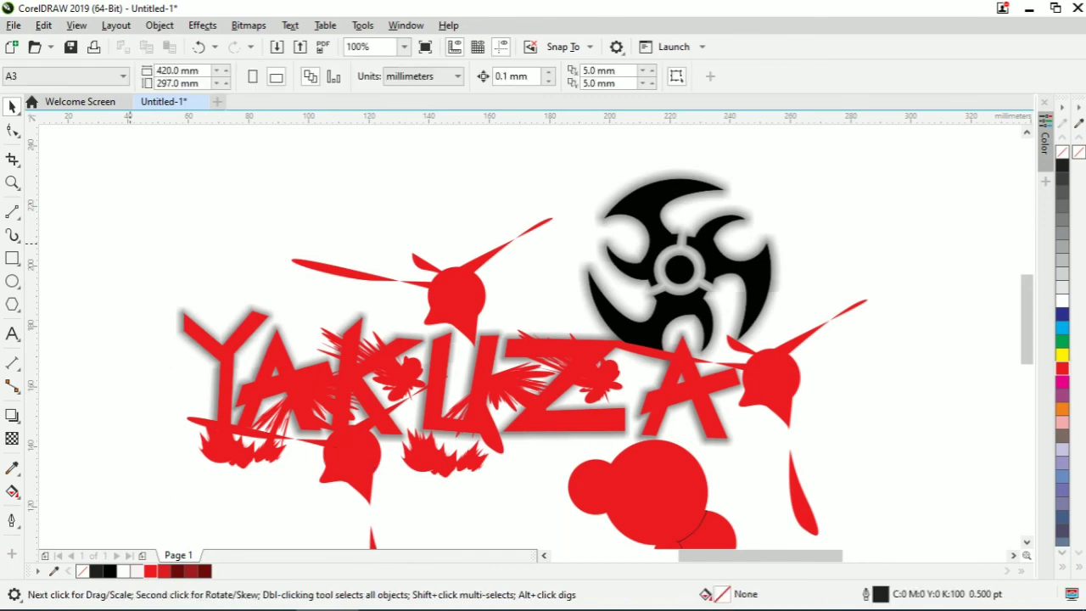